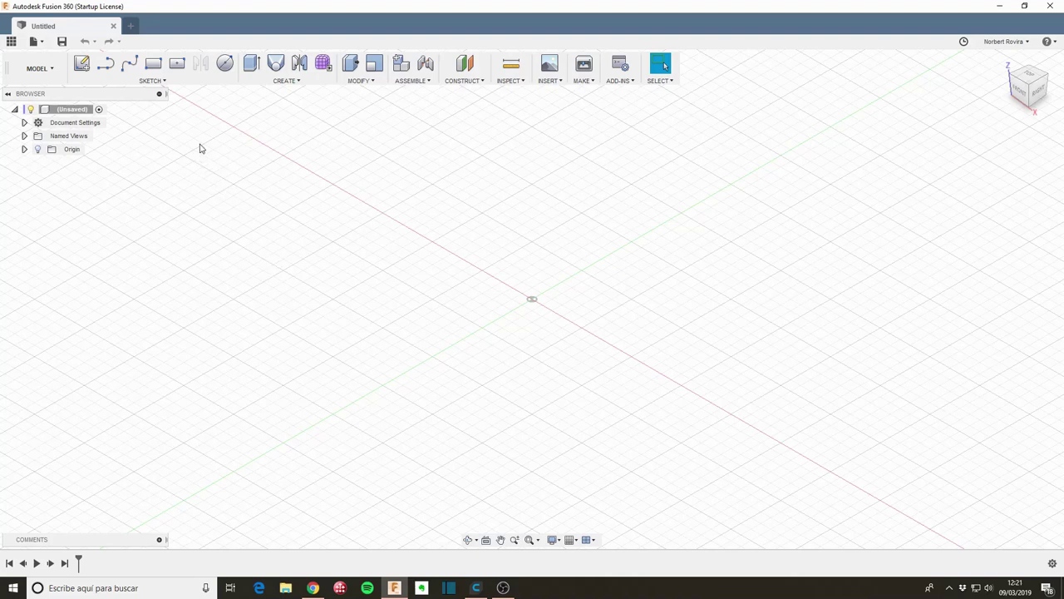
# Create a new empty component and rename it Board so it appears as Board:1.
pyautogui.click(291, 83)
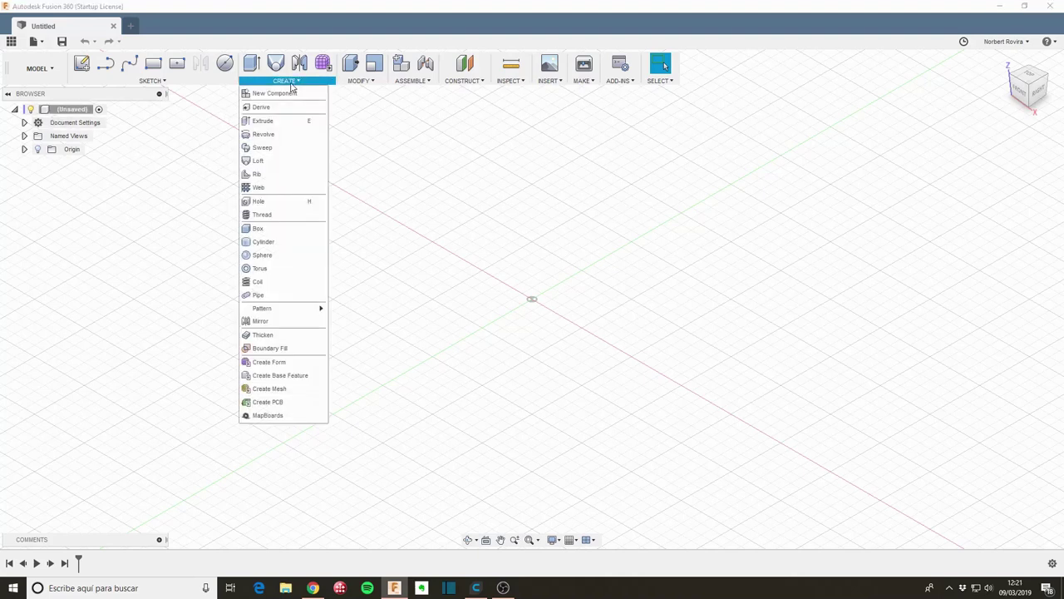
pyautogui.click(246, 92)
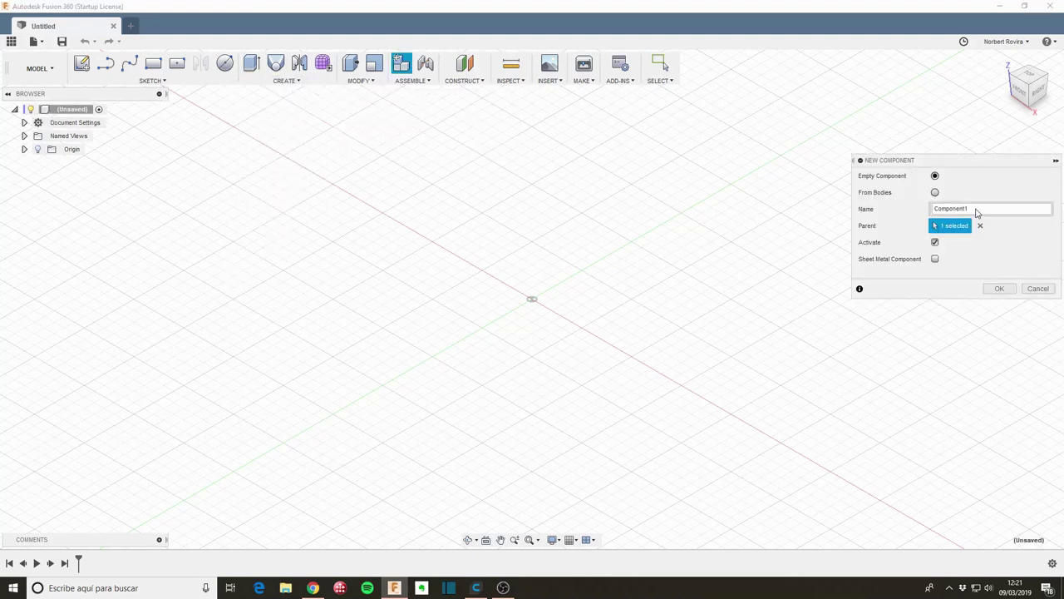
pyautogui.doubleClick(964, 210)
pyautogui.write('Board')
pyautogui.click(1000, 288)
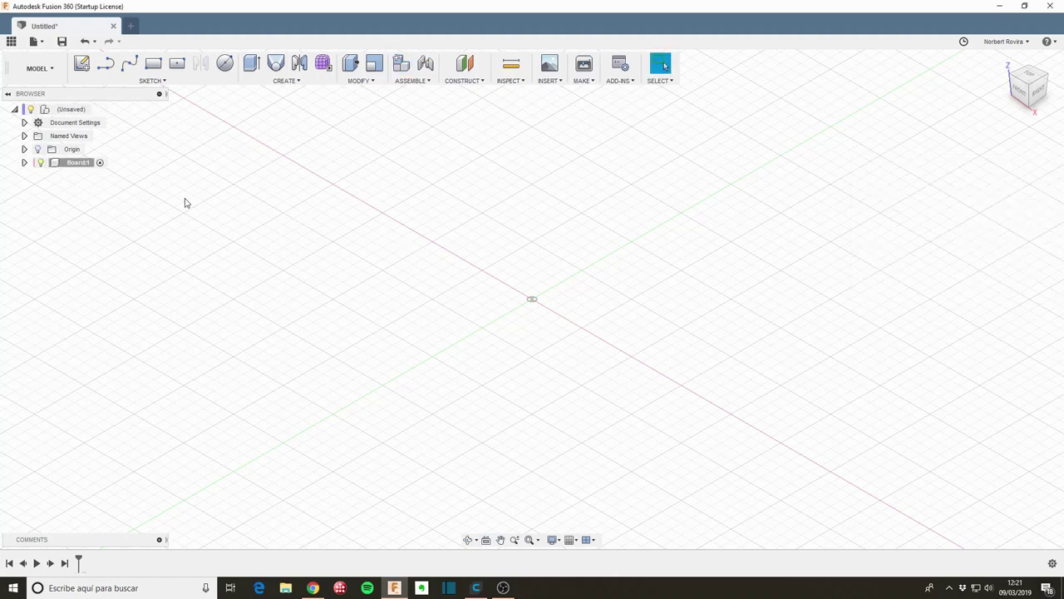
# Start a sketch on the top-facing origin plane.
pyautogui.press('s')
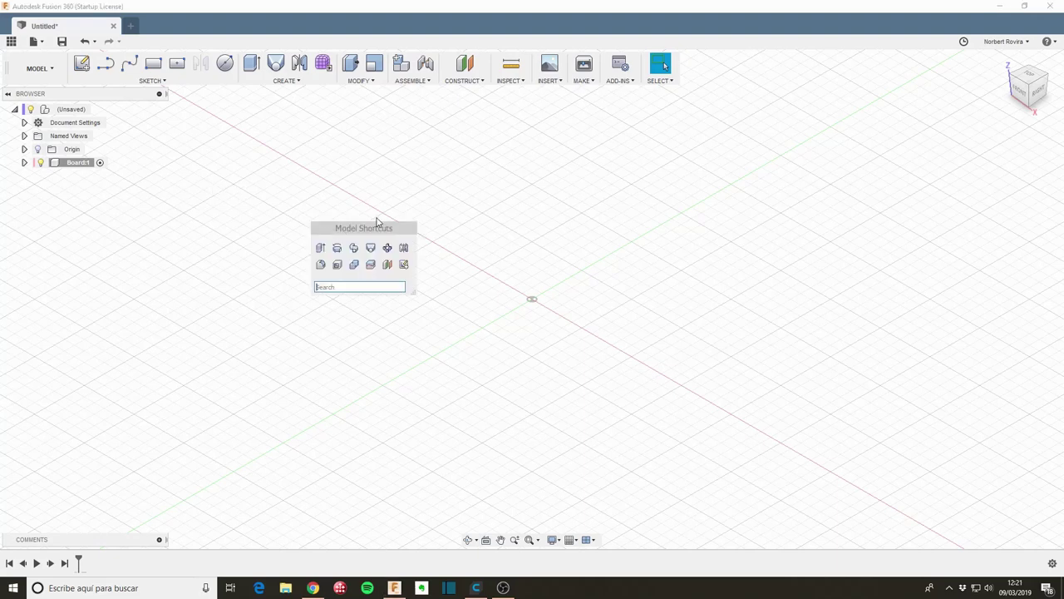
pyautogui.click(404, 267)
pyautogui.click(596, 304)
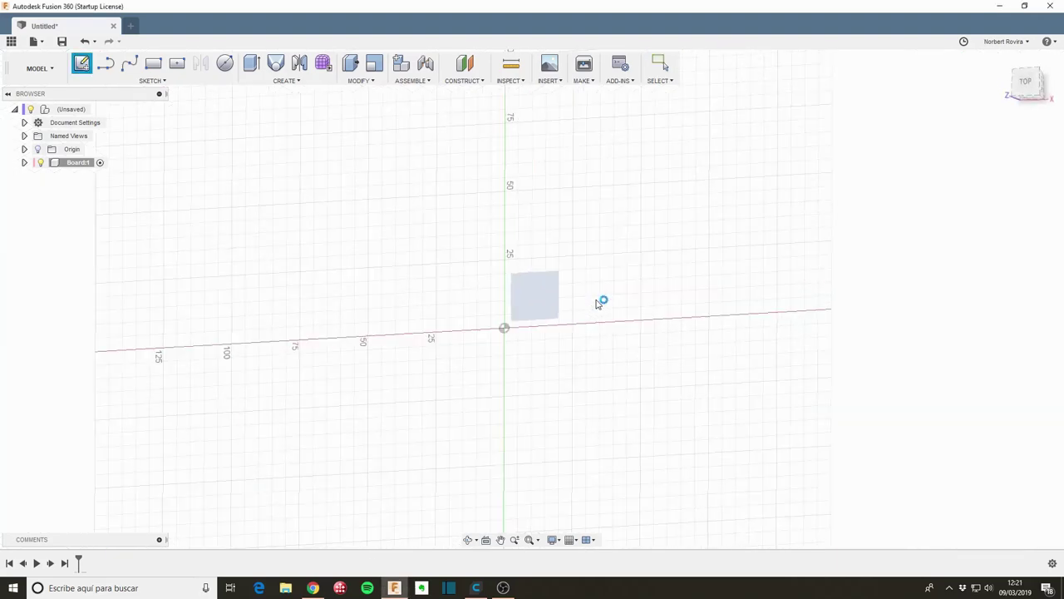
pyautogui.click(177, 64)
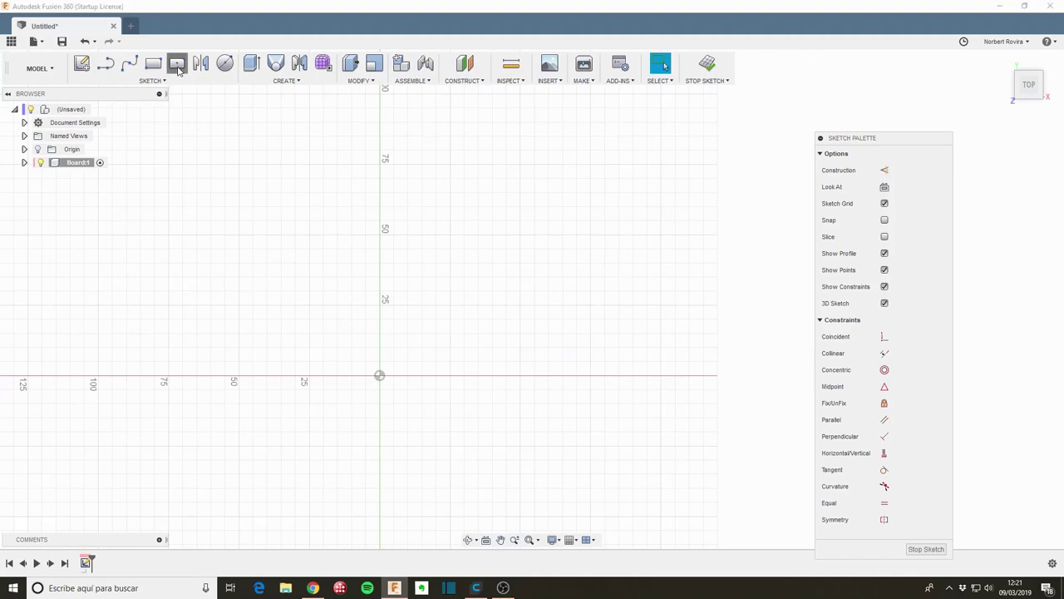
pyautogui.click(380, 375)
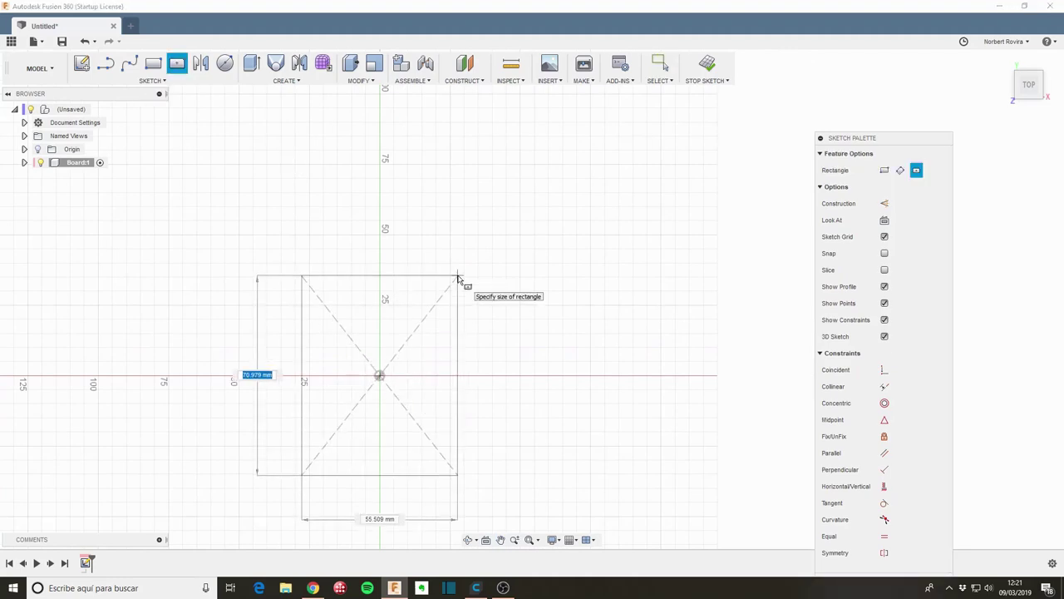
pyautogui.press('Escape')
# Draw a 40 × 40 mm 2-point rectangle starting at the origin.
pyautogui.press('s')
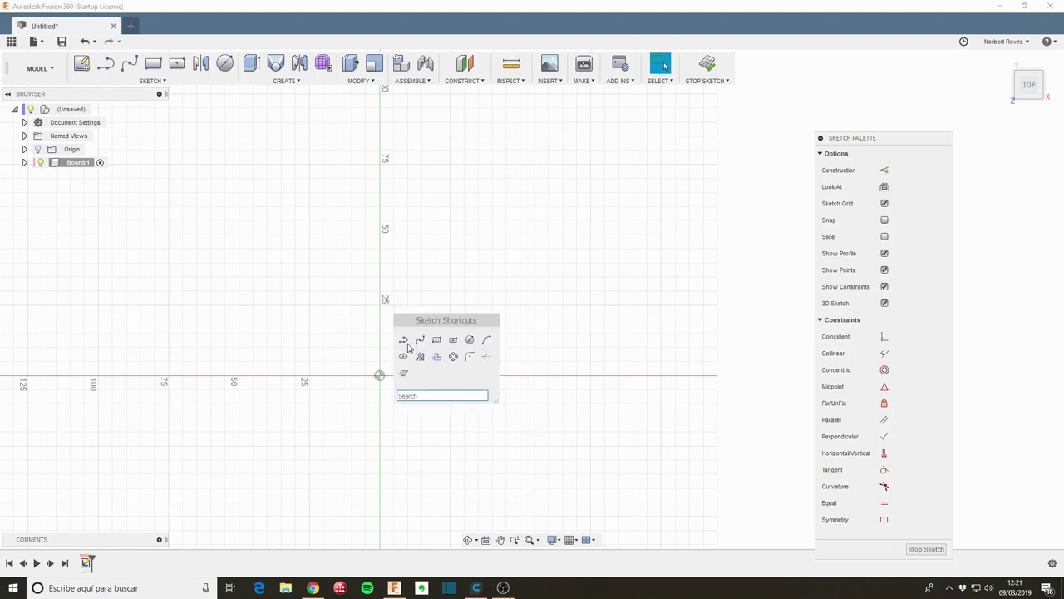
pyautogui.click(436, 340)
pyautogui.click(380, 375)
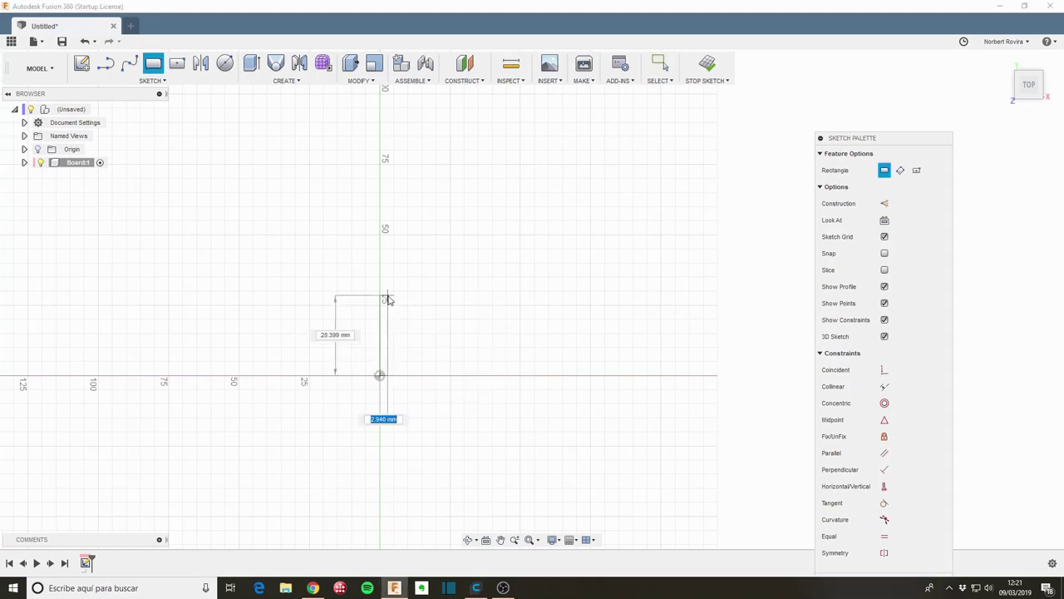
pyautogui.write('40')
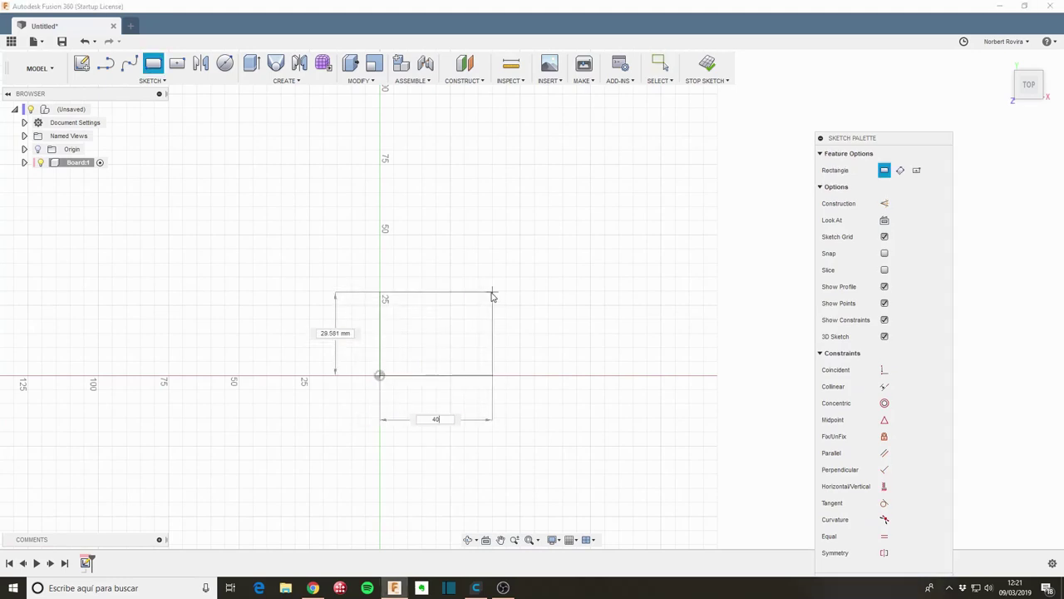
pyautogui.press('Tab')
pyautogui.write('40')
pyautogui.press('Return')
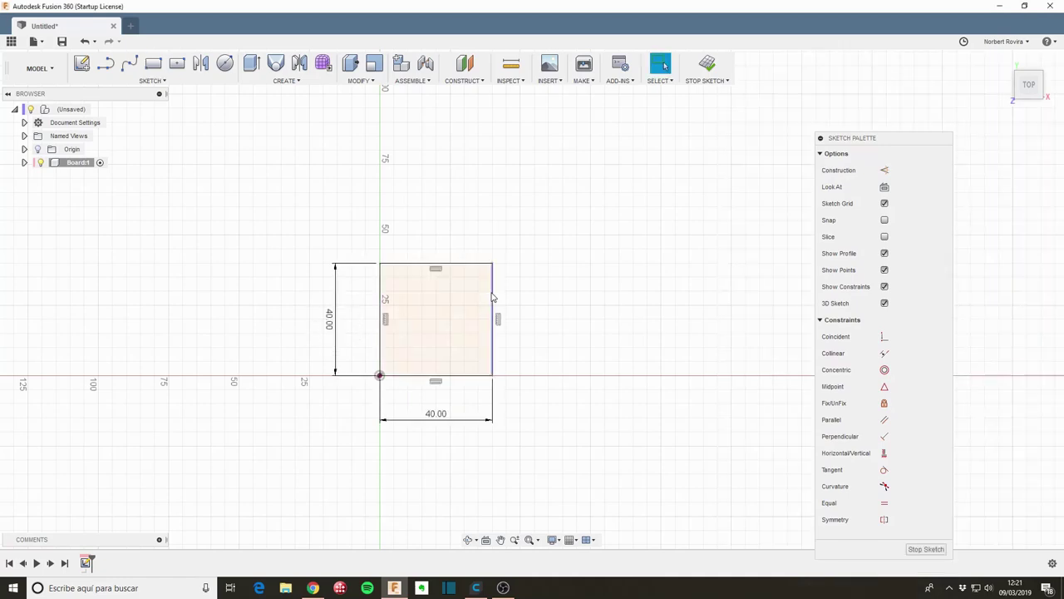
# Add a second 40 × 40 mm square beside the first, from its top-right corner.
pyautogui.rightClick(509, 309)
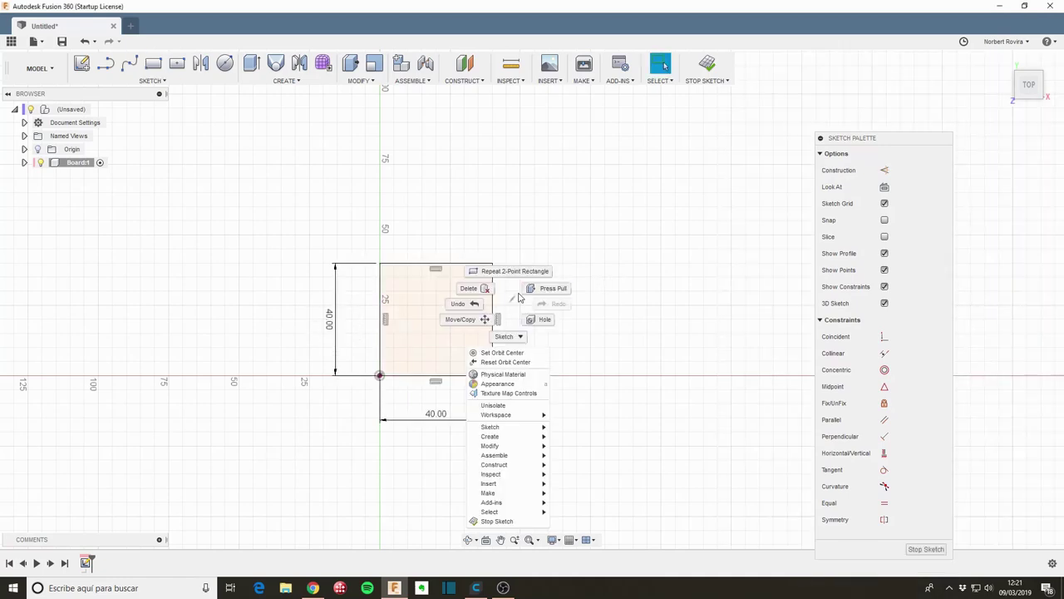
pyautogui.click(509, 271)
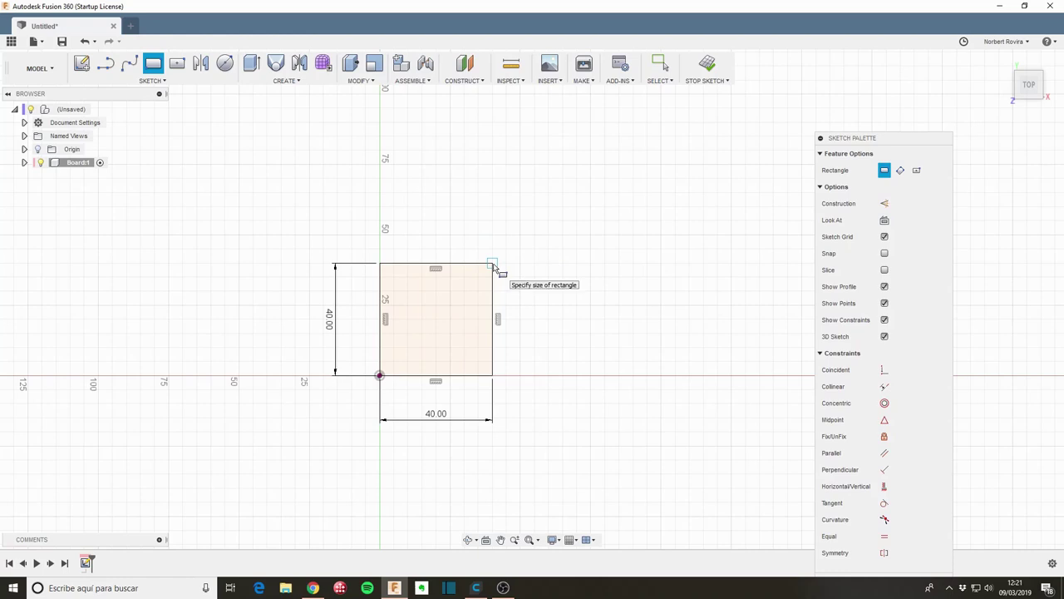
pyautogui.click(492, 265)
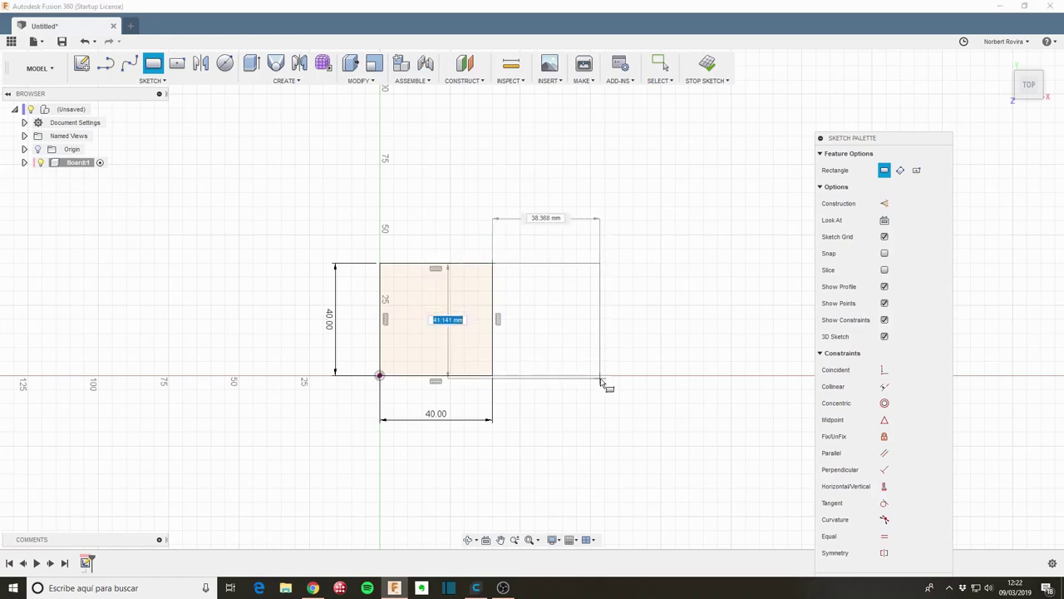
pyautogui.write('40')
pyautogui.press('Tab')
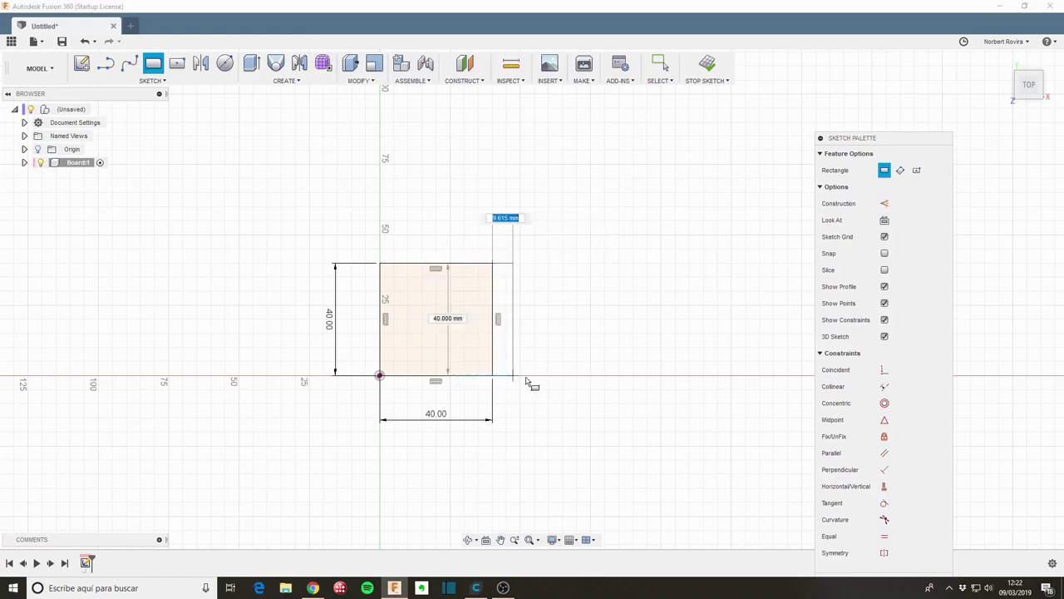
pyautogui.write('40')
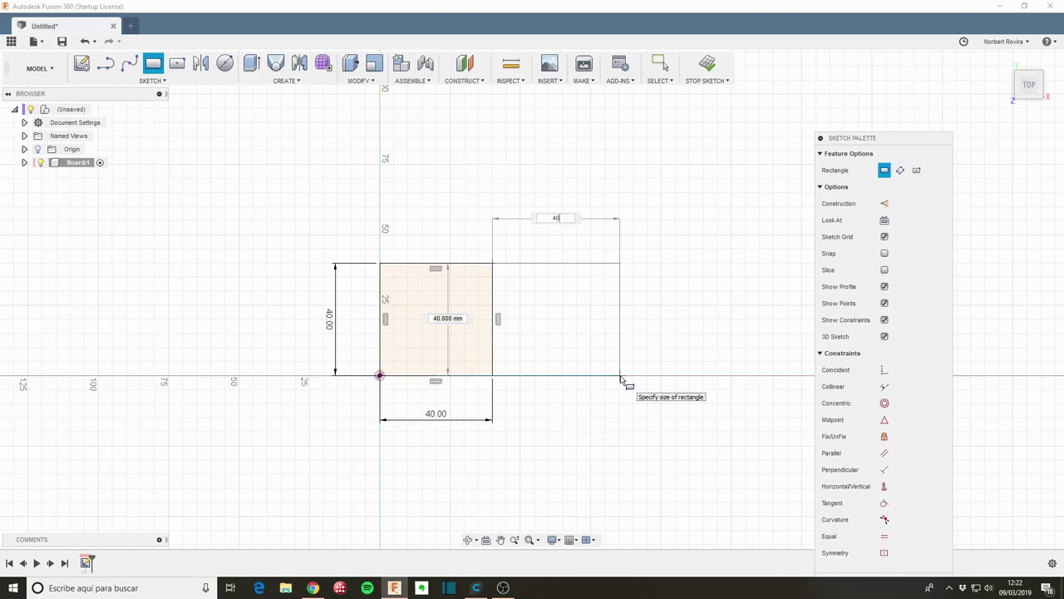
pyautogui.press('Return')
pyautogui.press('Escape')
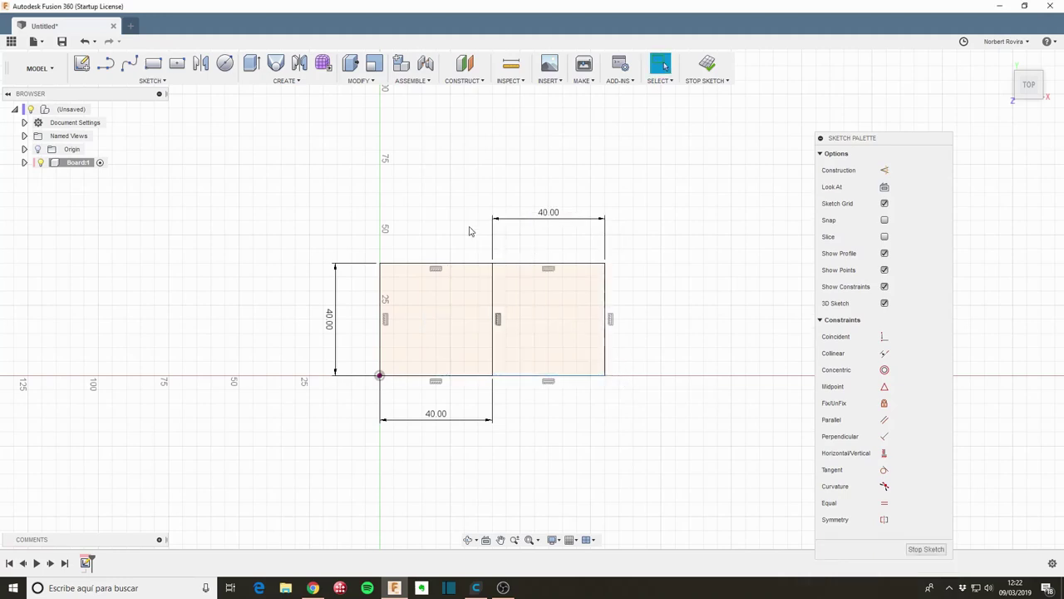
# Add a 40 × 40 mm square above the first square.
pyautogui.rightClick(469, 229)
pyautogui.click(471, 204)
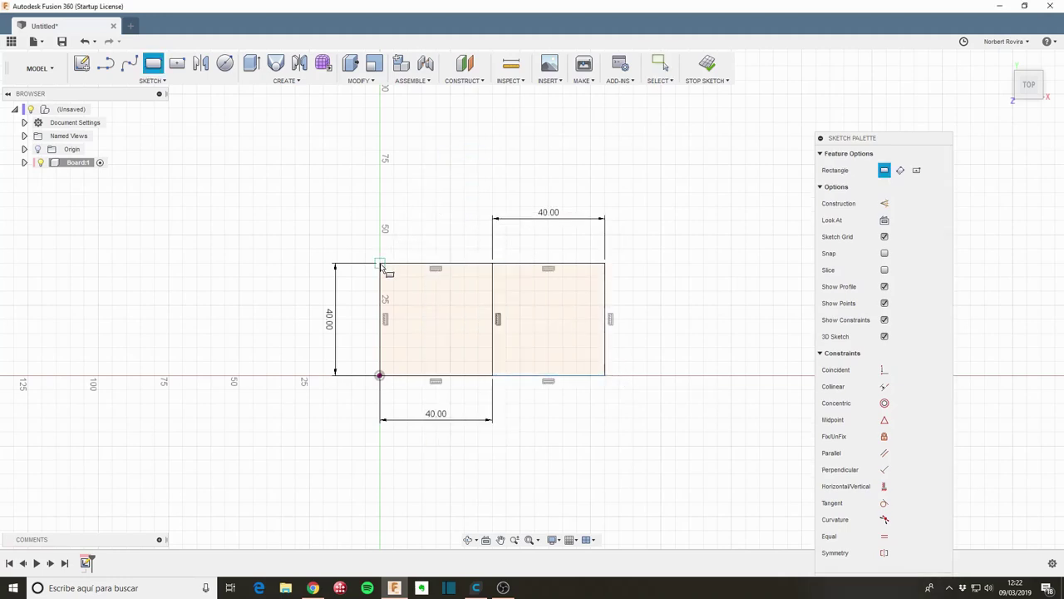
pyautogui.click(380, 263)
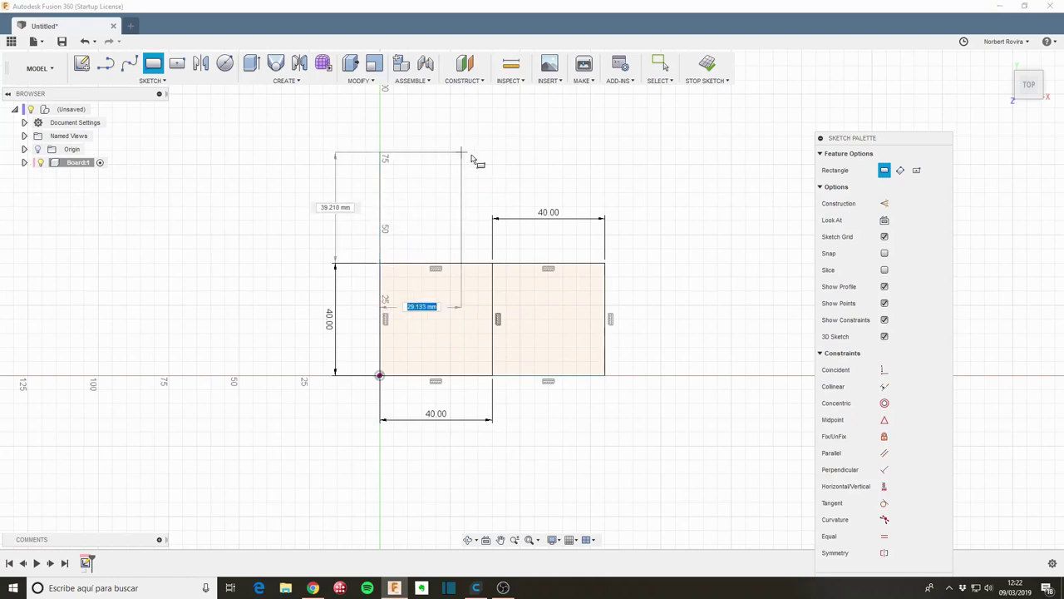
pyautogui.write('40')
pyautogui.press('Tab')
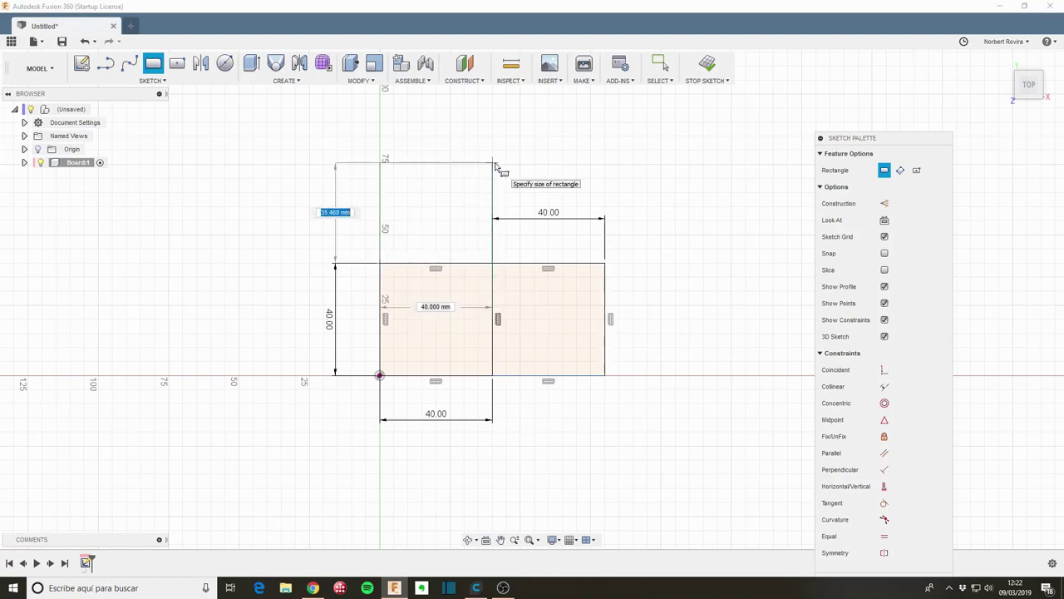
pyautogui.write('40')
pyautogui.press('Return')
pyautogui.press('Escape')
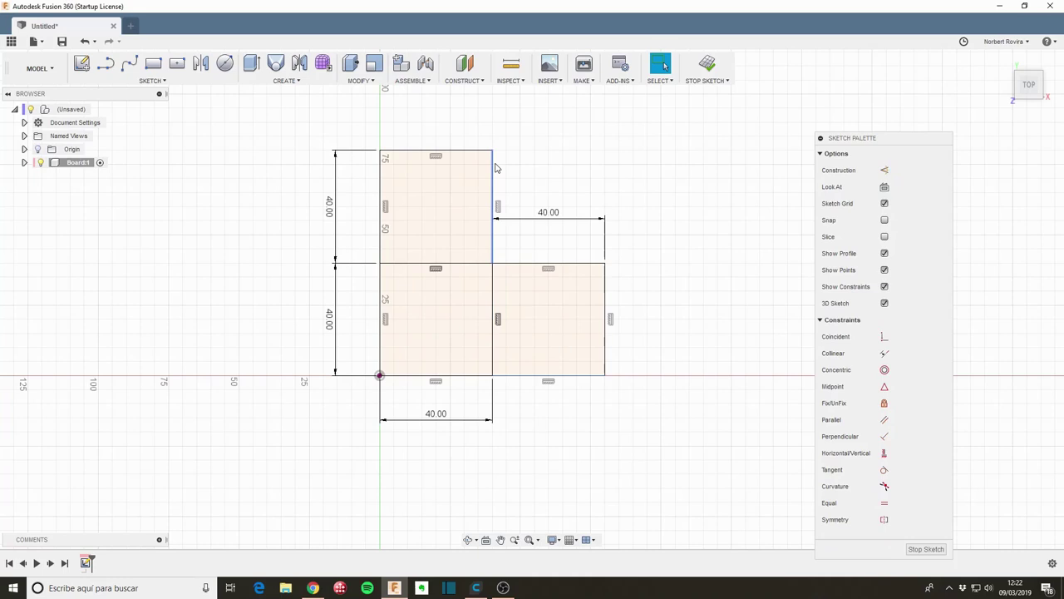
# Close the 2 × 2 grid with the top-right 40 mm square.
pyautogui.rightClick(543, 169)
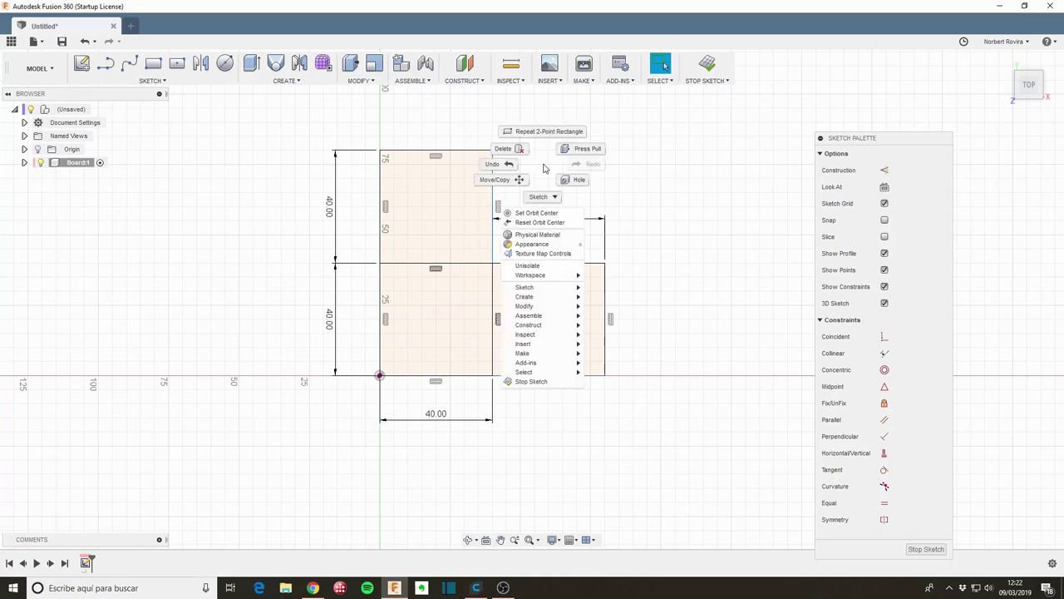
pyautogui.click(542, 131)
pyautogui.click(492, 151)
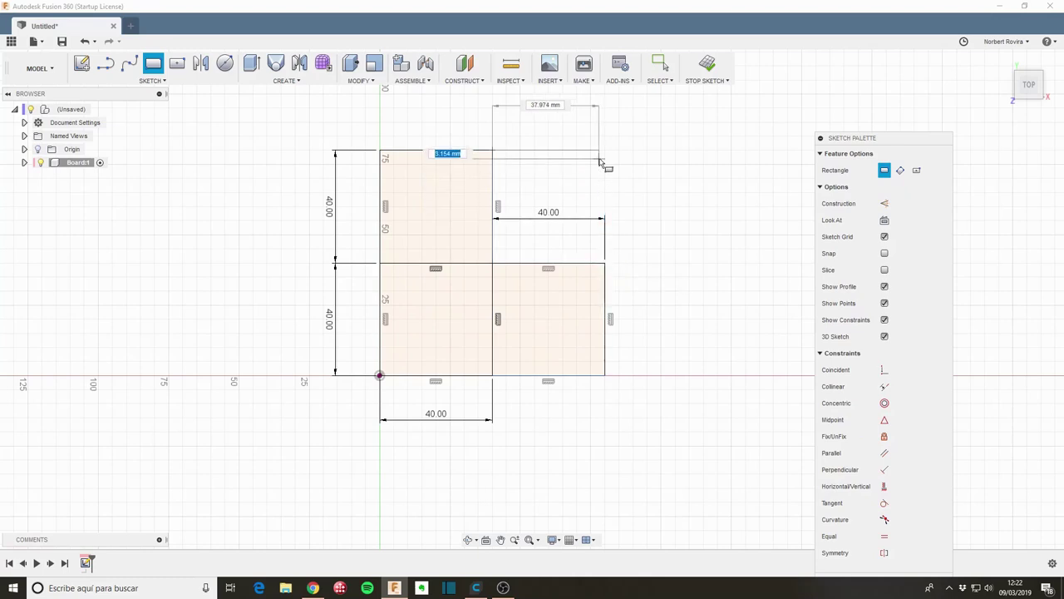
pyautogui.click(605, 264)
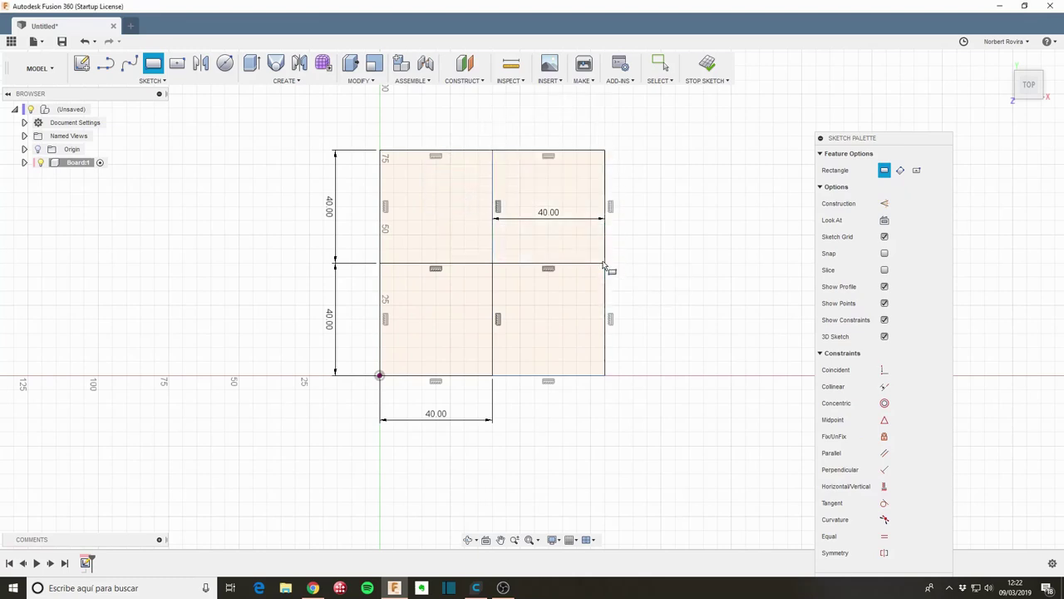
pyautogui.press('Escape')
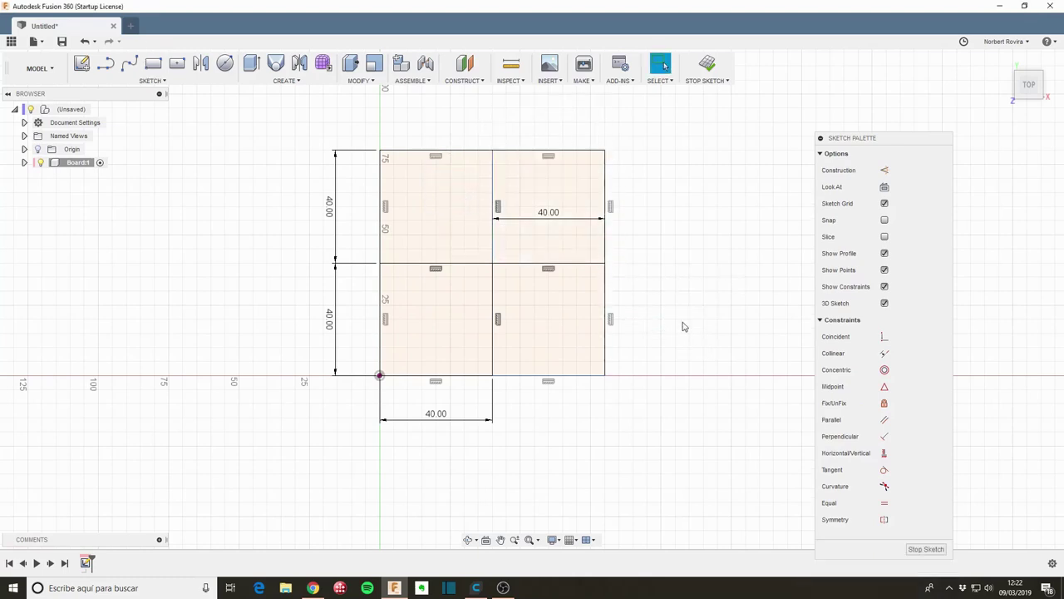
# Finish the sketch and extrude the bottom-left and upper-right squares 5 mm as new bodies.
pyautogui.click(926, 550)
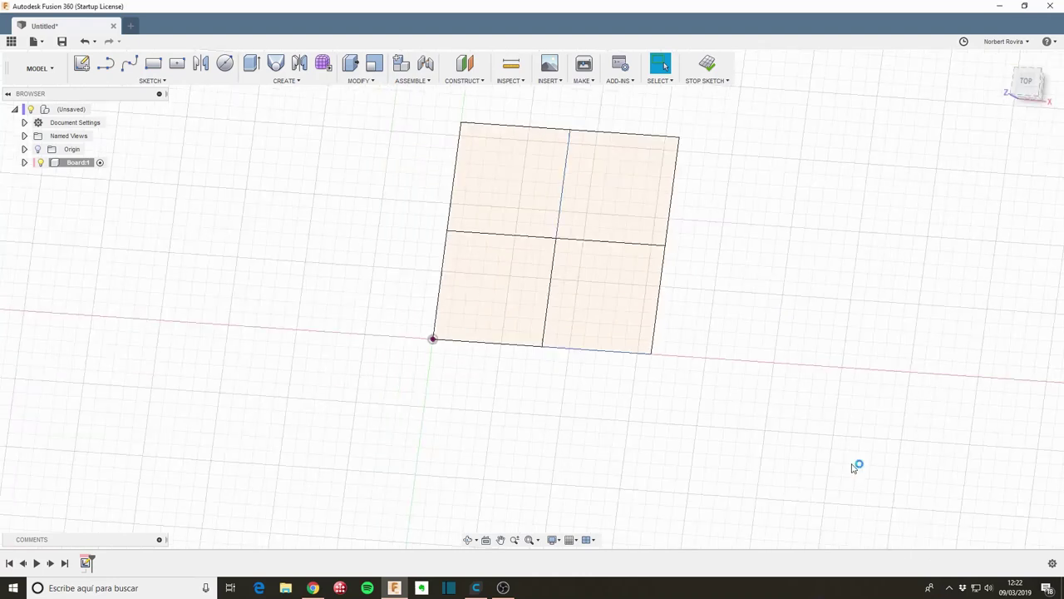
pyautogui.moveTo(644, 273); pyautogui.dragTo(448, 328, button='middle')
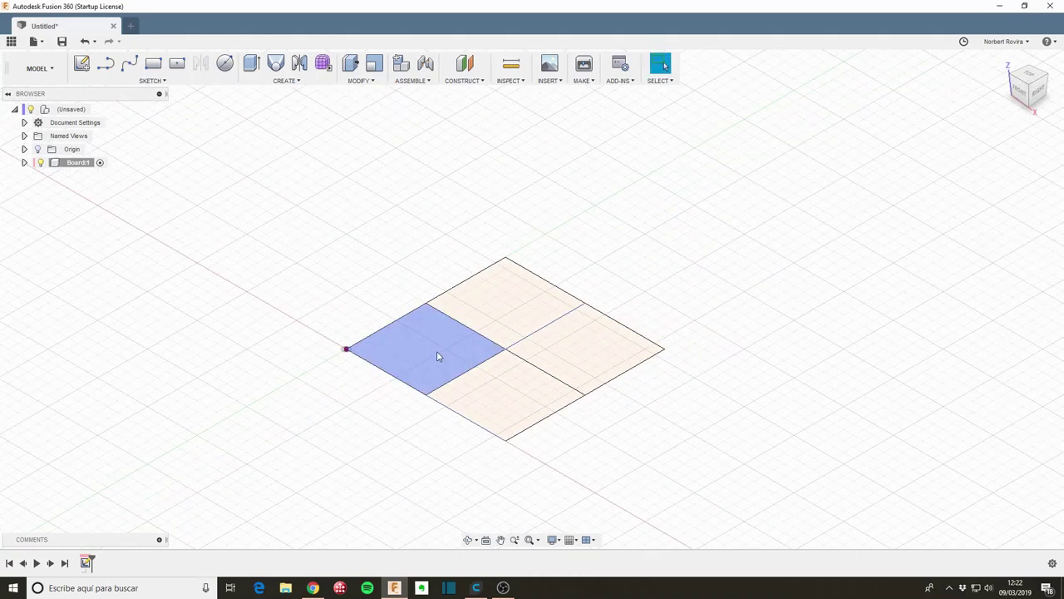
pyautogui.press('e')
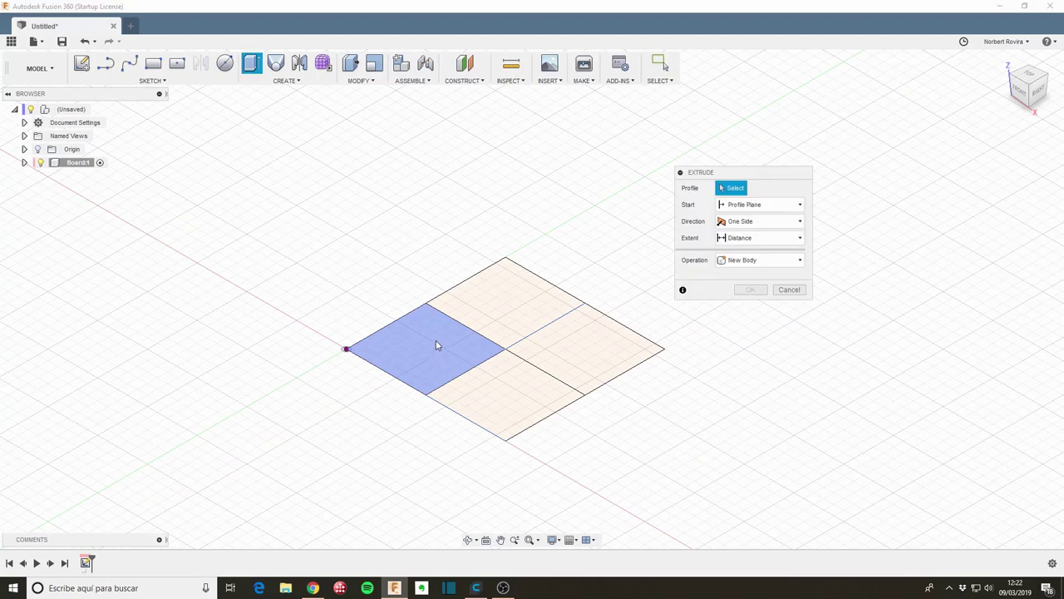
pyautogui.click(436, 342)
pyautogui.moveTo(425, 337)
pyautogui.mouseDown()
pyautogui.moveTo(425, 317)
pyautogui.moveTo(425, 329)
pyautogui.mouseUp()
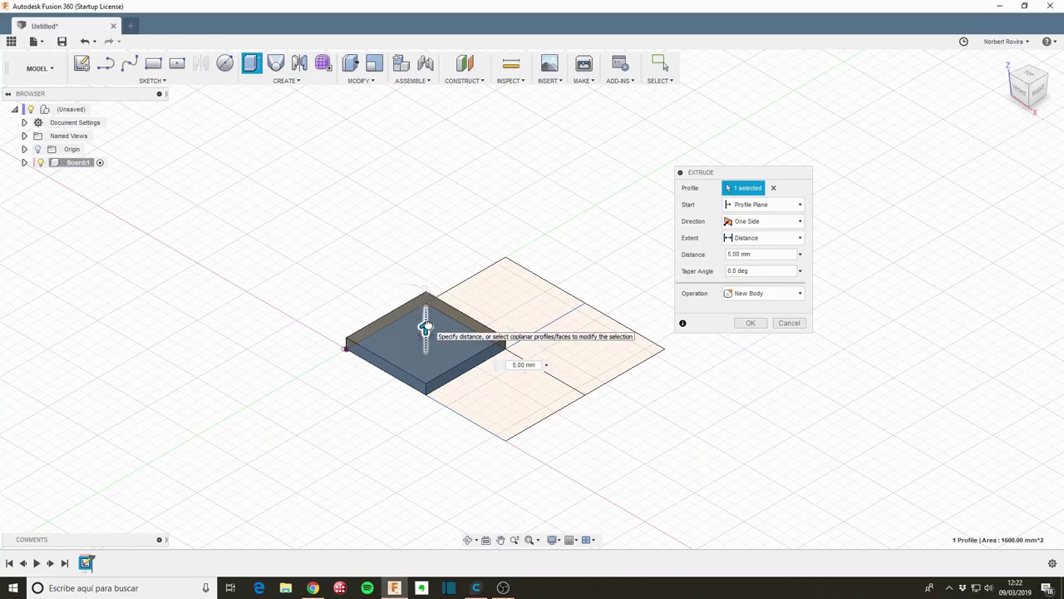
pyautogui.click(751, 323)
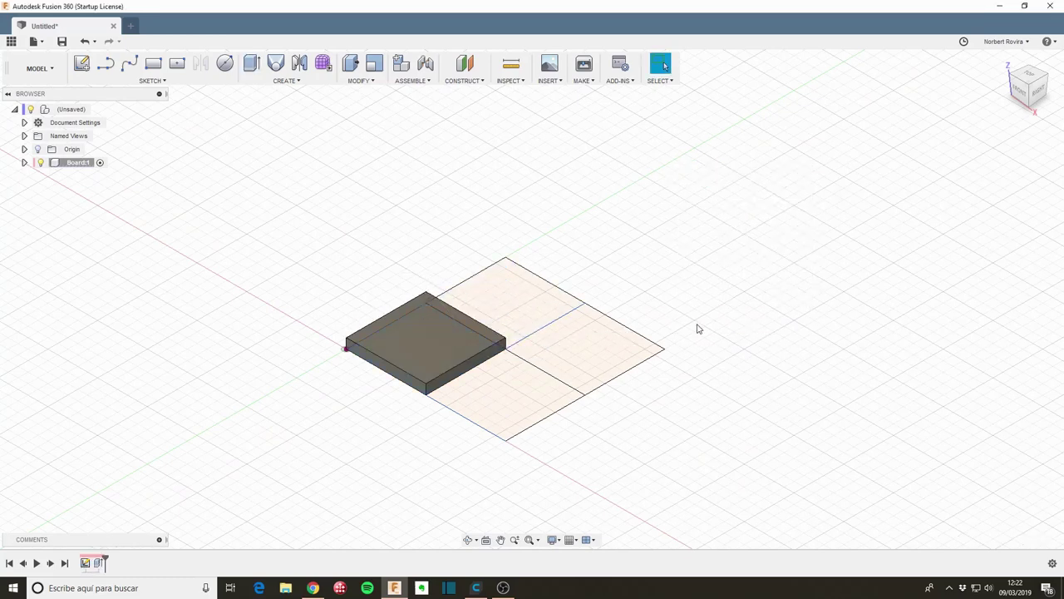
pyautogui.press('e')
pyautogui.click(516, 300)
pyautogui.moveTo(506, 294); pyautogui.dragTo(505, 282)
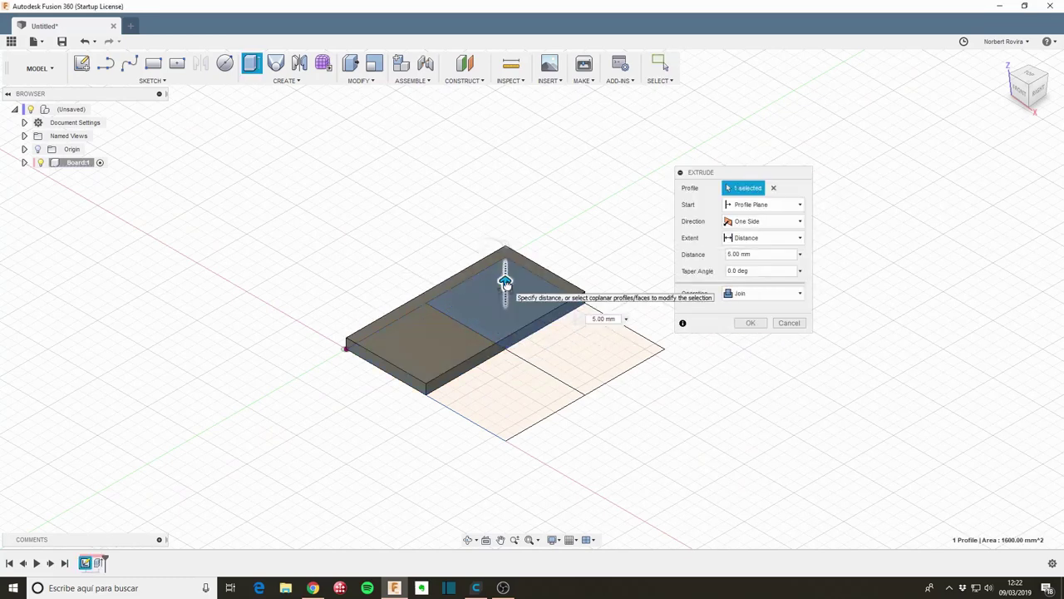
pyautogui.click(759, 292)
pyautogui.click(757, 349)
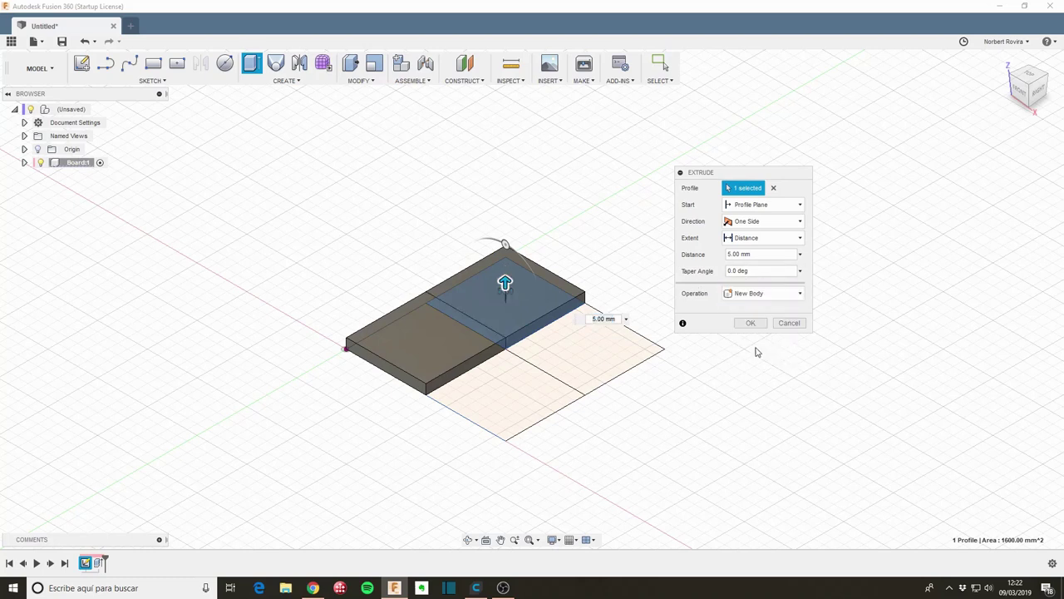
pyautogui.click(750, 324)
# Extrude the remaining two squares 5 mm as separate new bodies.
pyautogui.click(508, 399)
pyautogui.press('e')
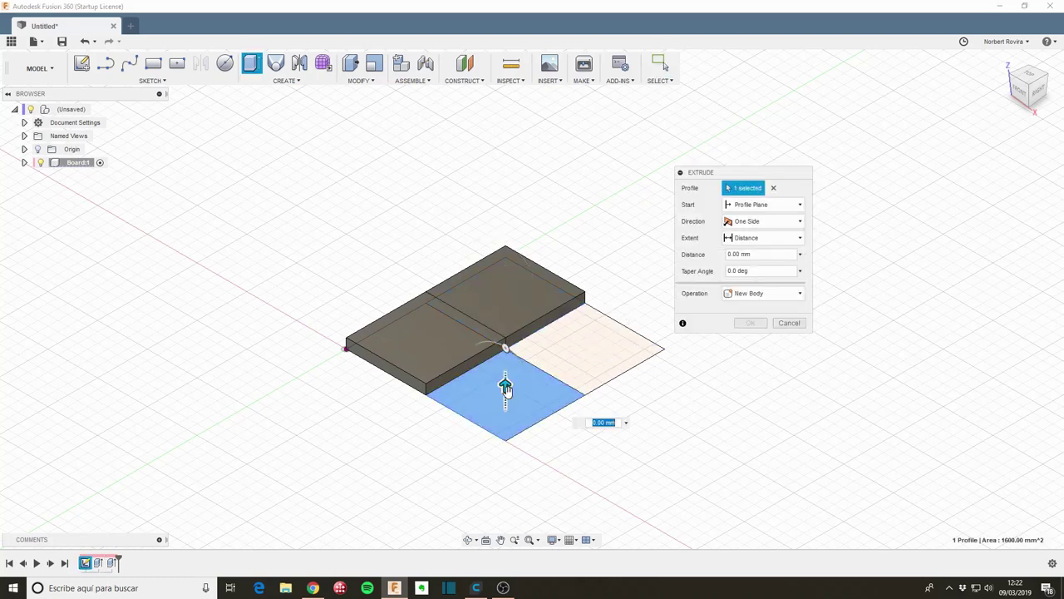
pyautogui.moveTo(505, 384); pyautogui.dragTo(505, 371)
pyautogui.click(761, 293)
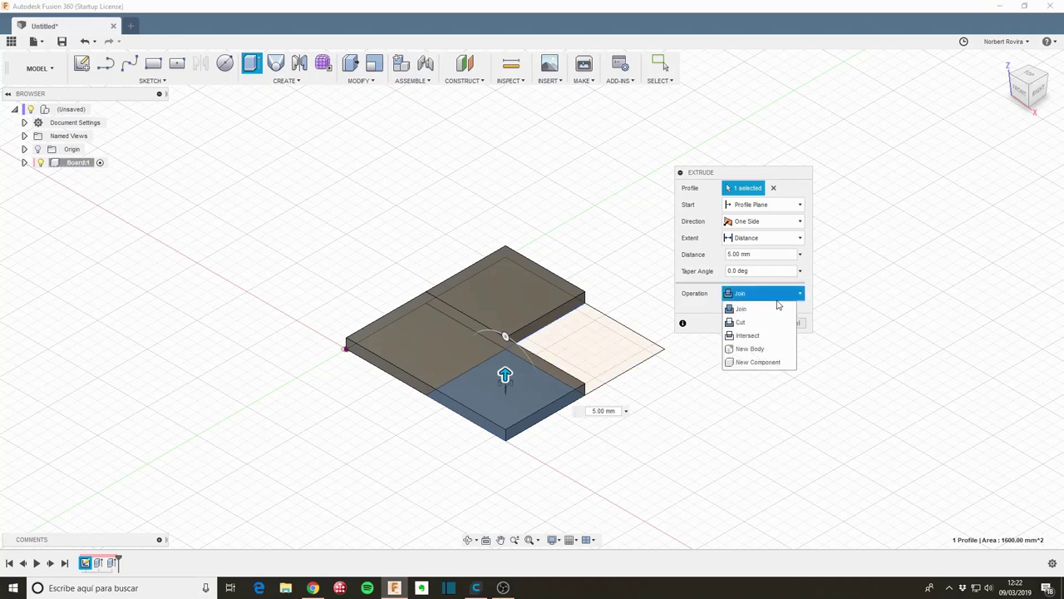
pyautogui.click(764, 348)
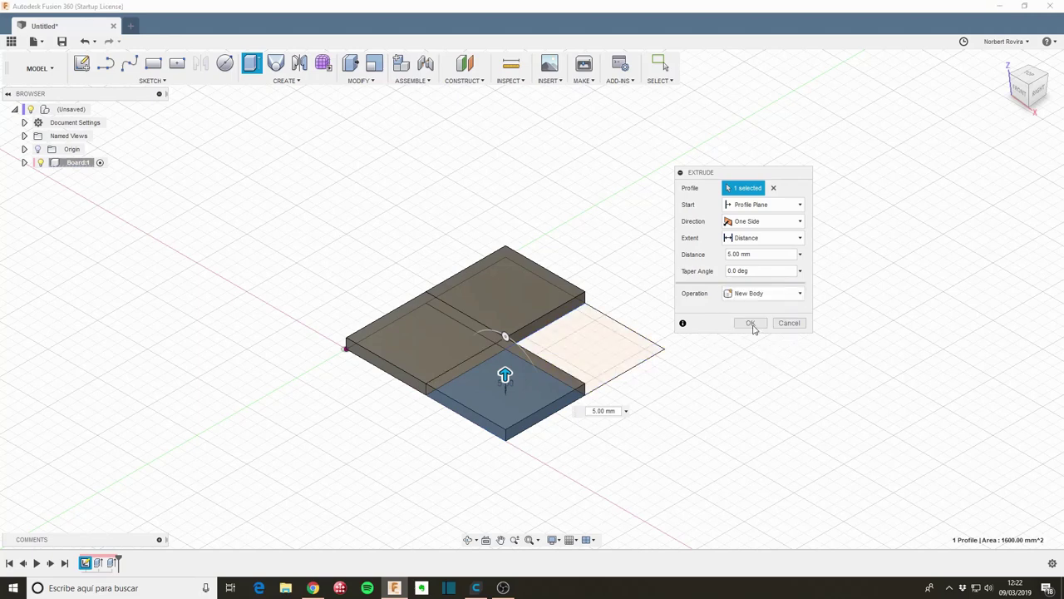
pyautogui.click(753, 325)
pyautogui.rightClick(660, 334)
pyautogui.click(662, 296)
pyautogui.click(604, 336)
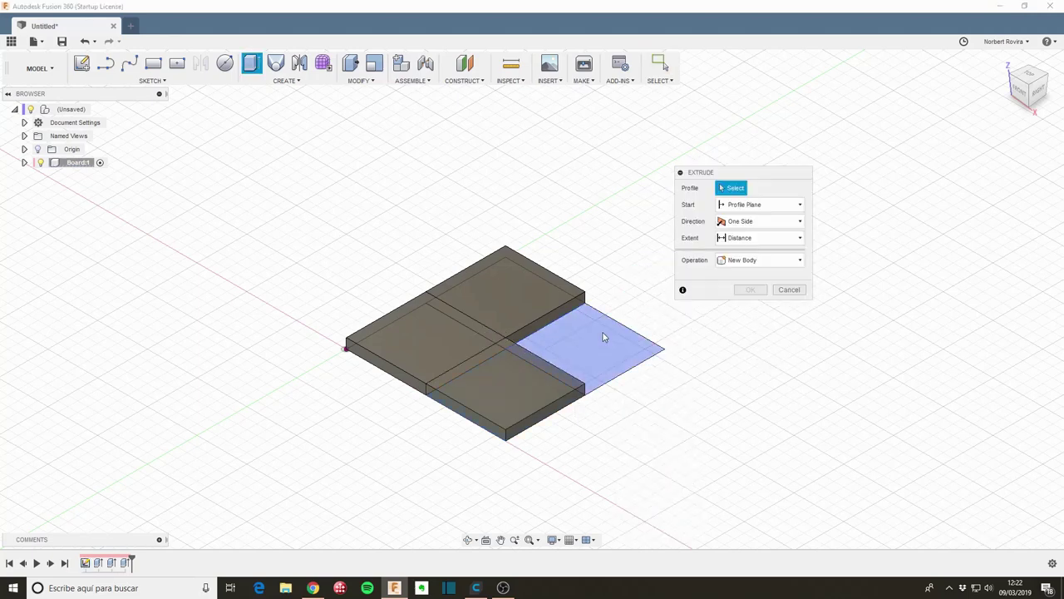
pyautogui.moveTo(584, 339); pyautogui.dragTo(584, 328)
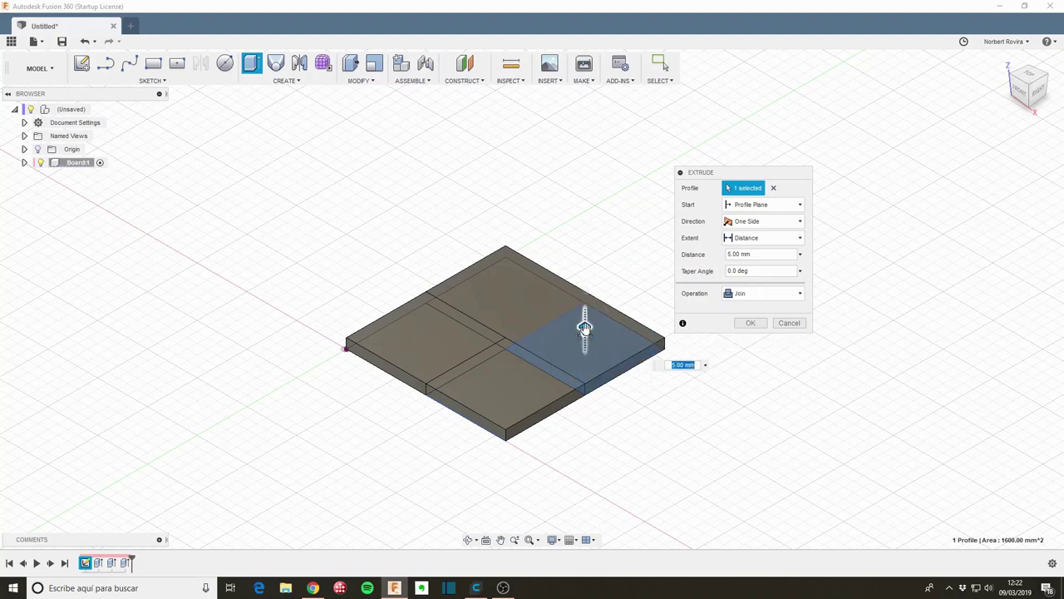
pyautogui.click(746, 293)
pyautogui.click(764, 343)
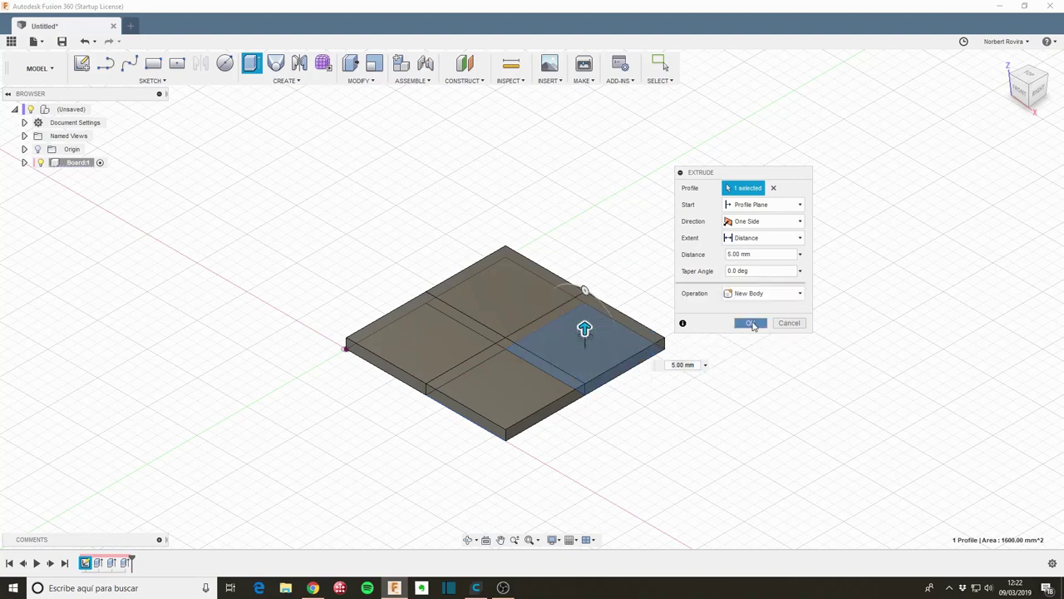
pyautogui.click(751, 323)
pyautogui.moveTo(337, 356)
pyautogui.keyDown('shift'); pyautogui.mouseDown(button='middle')
pyautogui.moveTo(316, 385)
pyautogui.moveTo(321, 375)
pyautogui.moveTo(360, 388)
pyautogui.mouseUp(button='middle'); pyautogui.keyUp('shift')
# Open the Appearance library and expand Wood > Wood (Solid) > Finished.
pyautogui.moveTo(702, 369)
pyautogui.mouseDown(button='middle')
pyautogui.moveTo(668, 351)
pyautogui.moveTo(593, 359)
pyautogui.mouseUp(button='middle')
pyautogui.press('a')
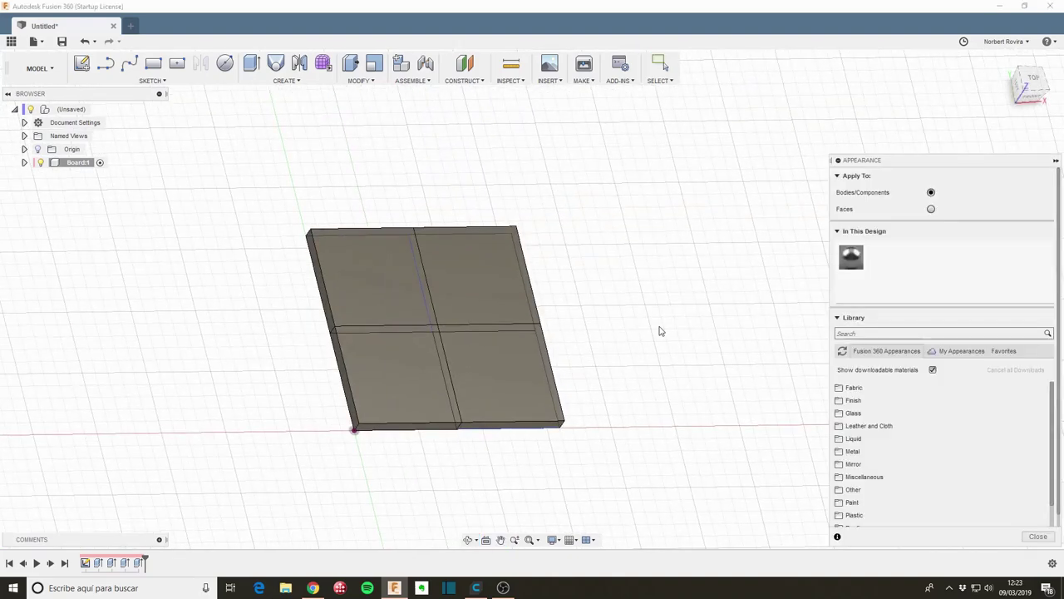
pyautogui.scroll(-2, 908, 399)
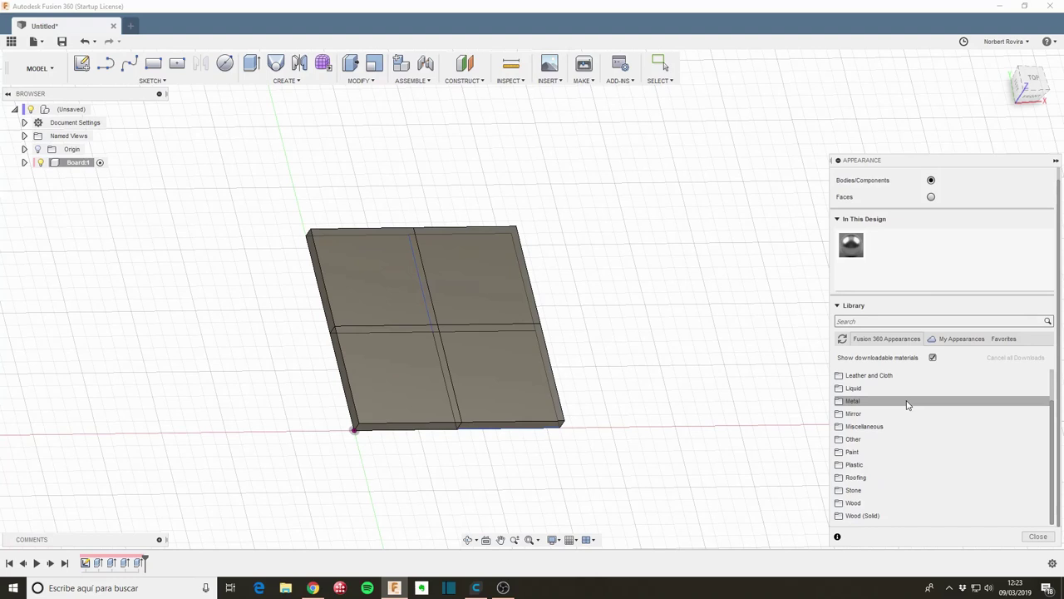
pyautogui.click(884, 503)
pyautogui.scroll(-5, 915, 462)
pyautogui.scroll(-3, 919, 457)
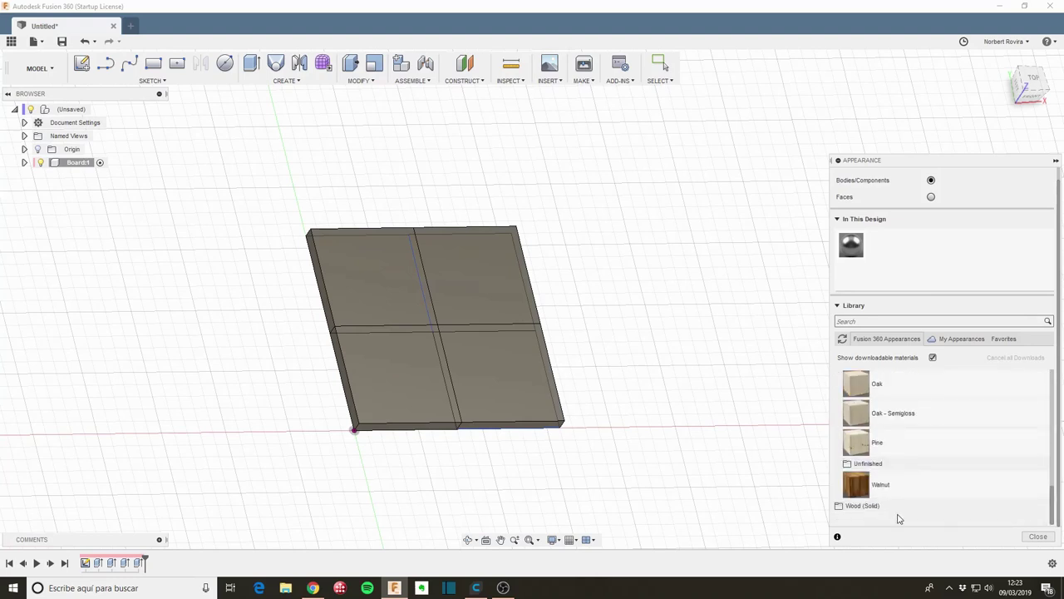
pyautogui.click(863, 506)
pyautogui.scroll(-1, 894, 479)
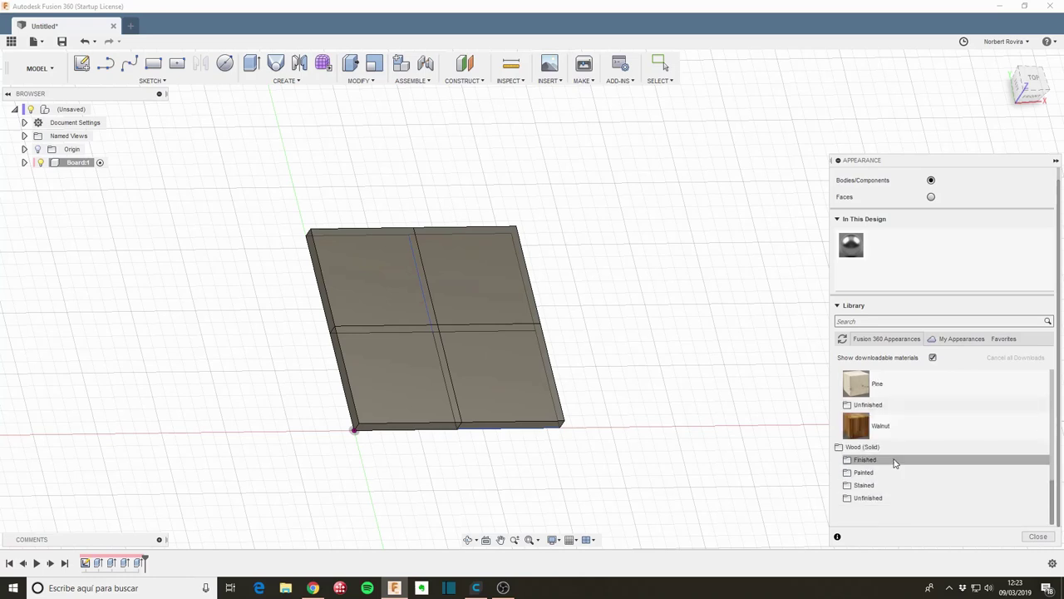
pyautogui.click(886, 461)
pyautogui.scroll(-3, 906, 457)
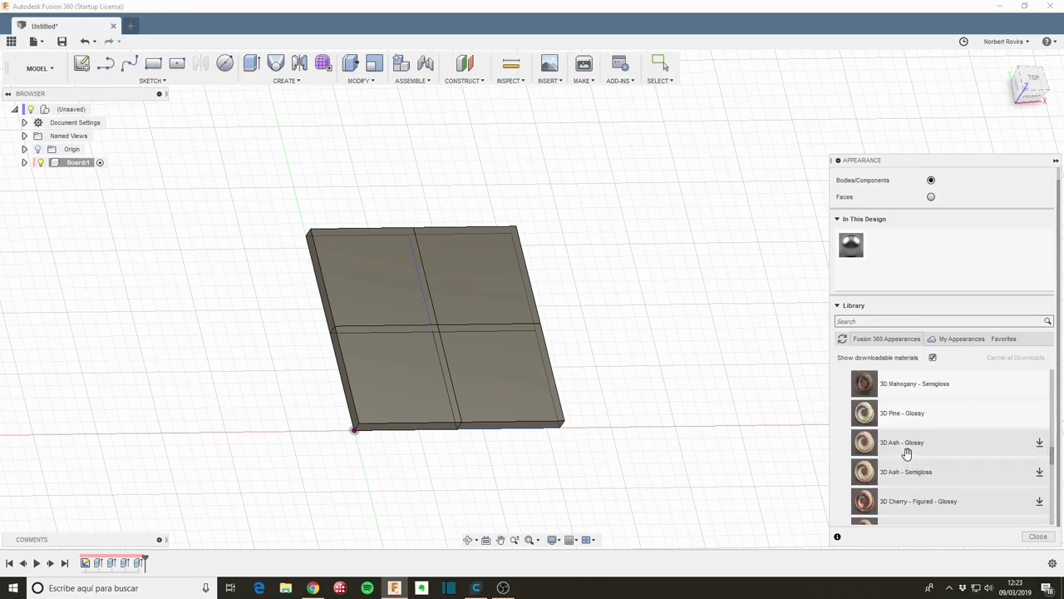
pyautogui.click(902, 385)
# Download the 3D Walnut - Glossy appearance.
pyautogui.scroll(-2, 900, 399)
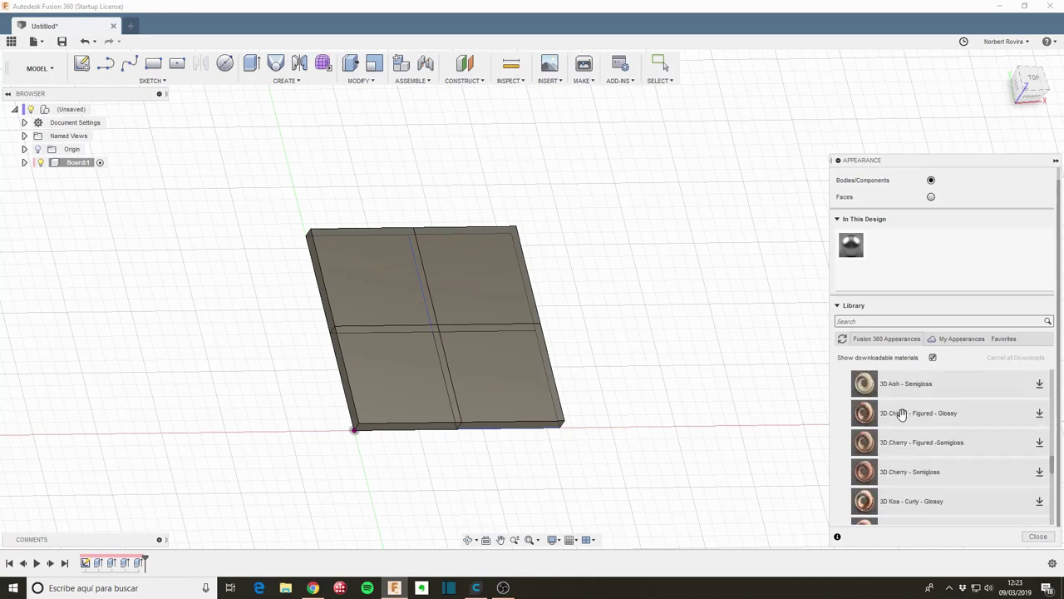
pyautogui.scroll(-2, 901, 408)
pyautogui.scroll(-2, 901, 412)
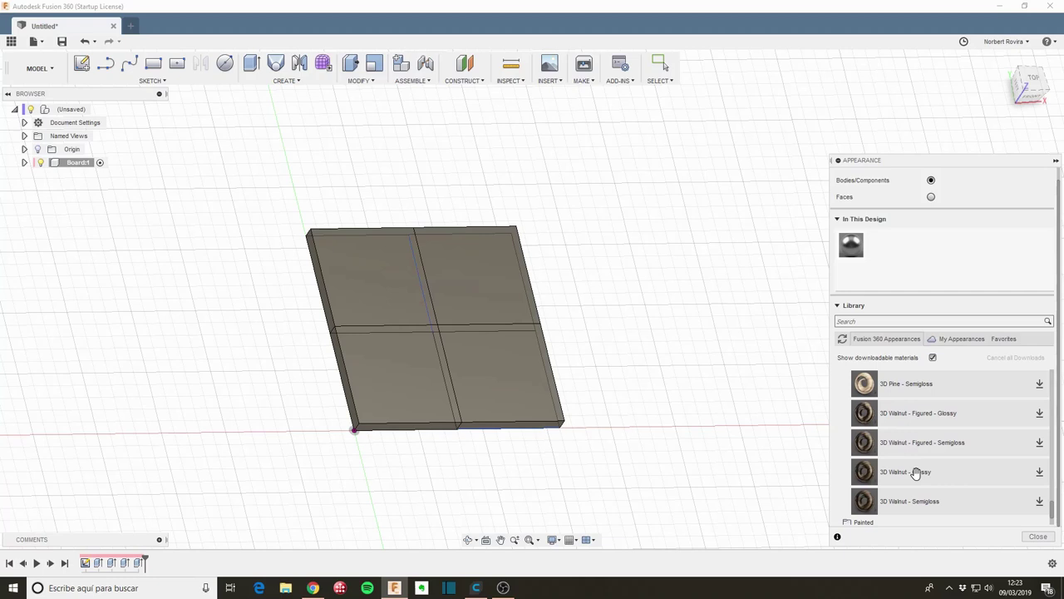
pyautogui.moveTo(916, 472); pyautogui.dragTo(915, 474)
pyautogui.moveTo(915, 474); pyautogui.dragTo(418, 298)
pyautogui.click(1039, 471)
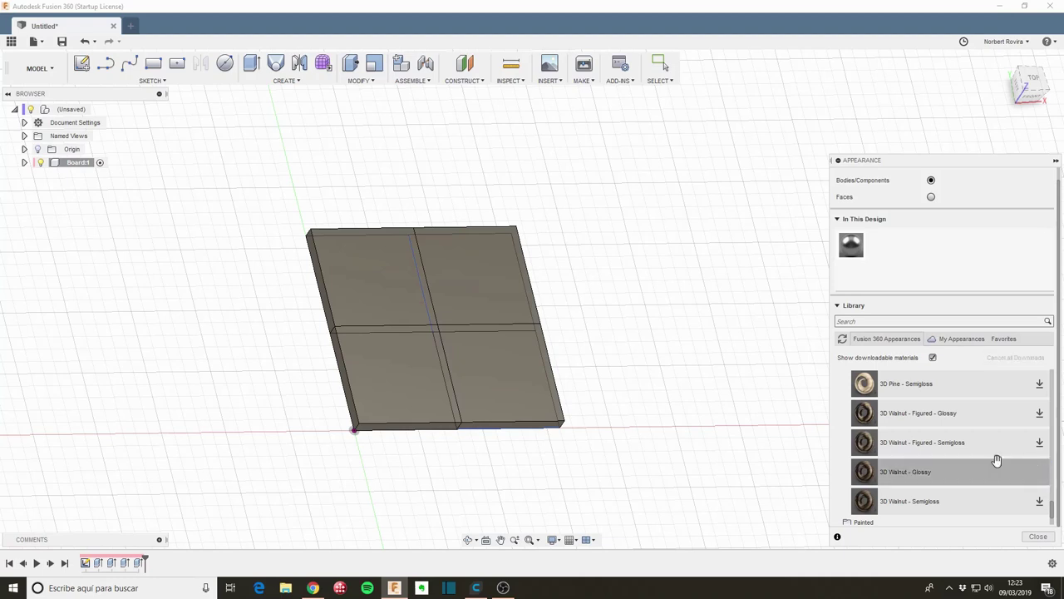
# Download 3D Pine - Semigloss, paint top-left and bottom-right squares pine, the others walnut.
pyautogui.moveTo(917, 473); pyautogui.dragTo(401, 297)
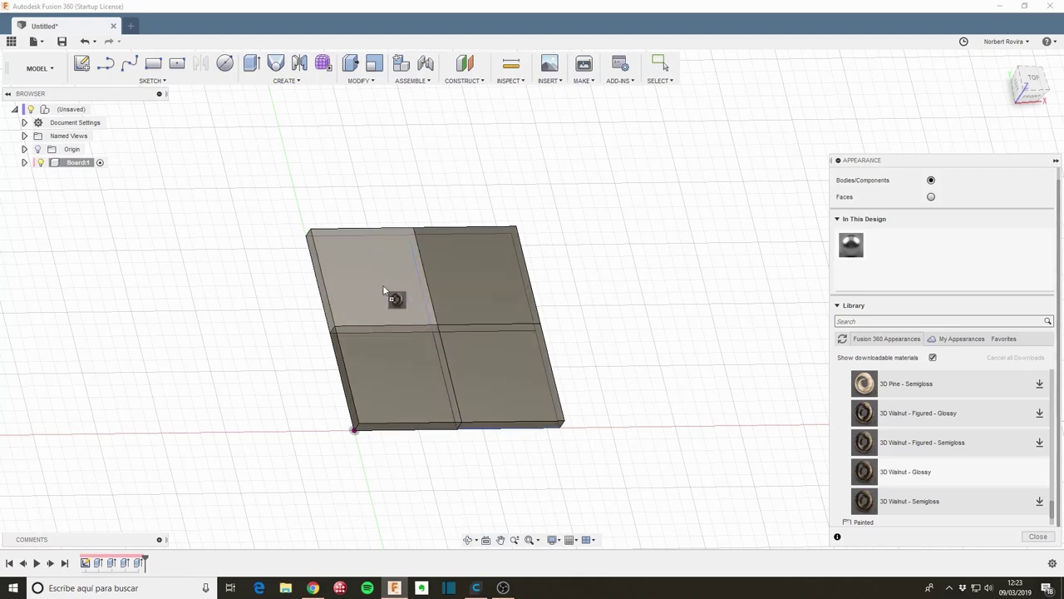
pyautogui.moveTo(383, 290); pyautogui.dragTo(399, 289)
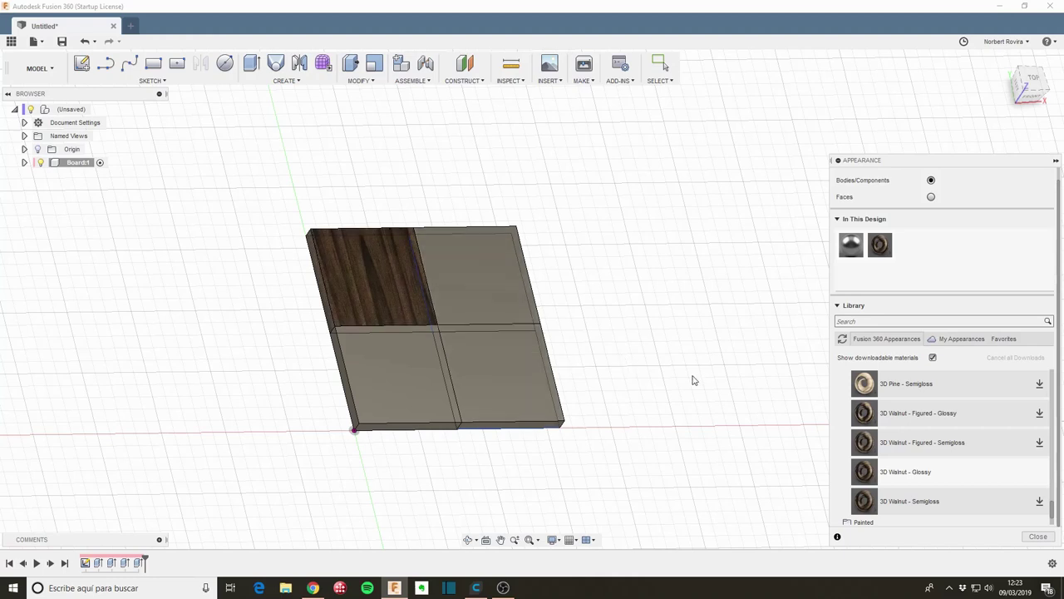
pyautogui.click(1039, 384)
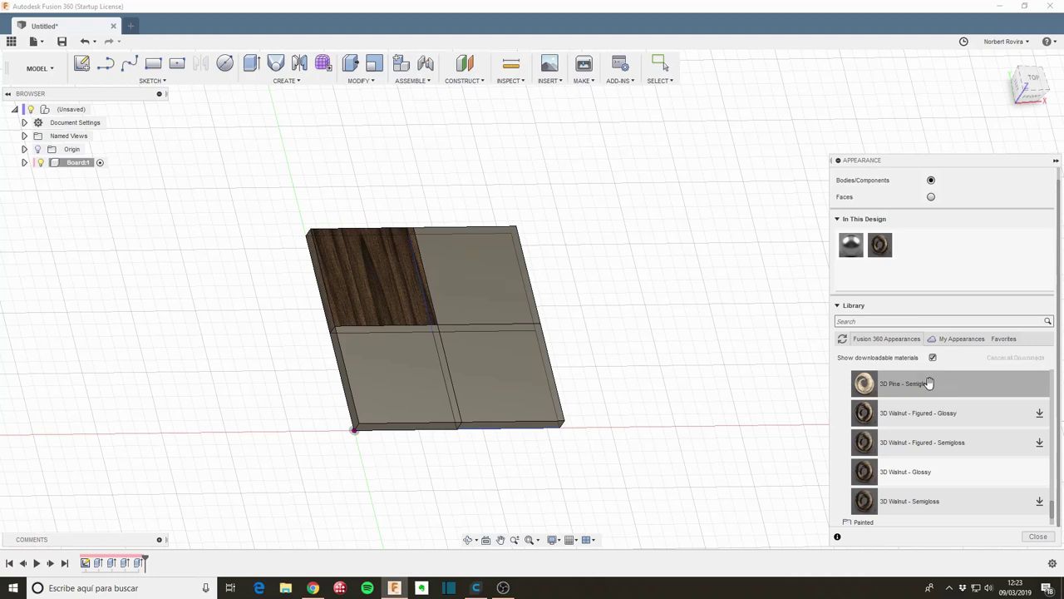
pyautogui.moveTo(930, 382); pyautogui.dragTo(372, 298)
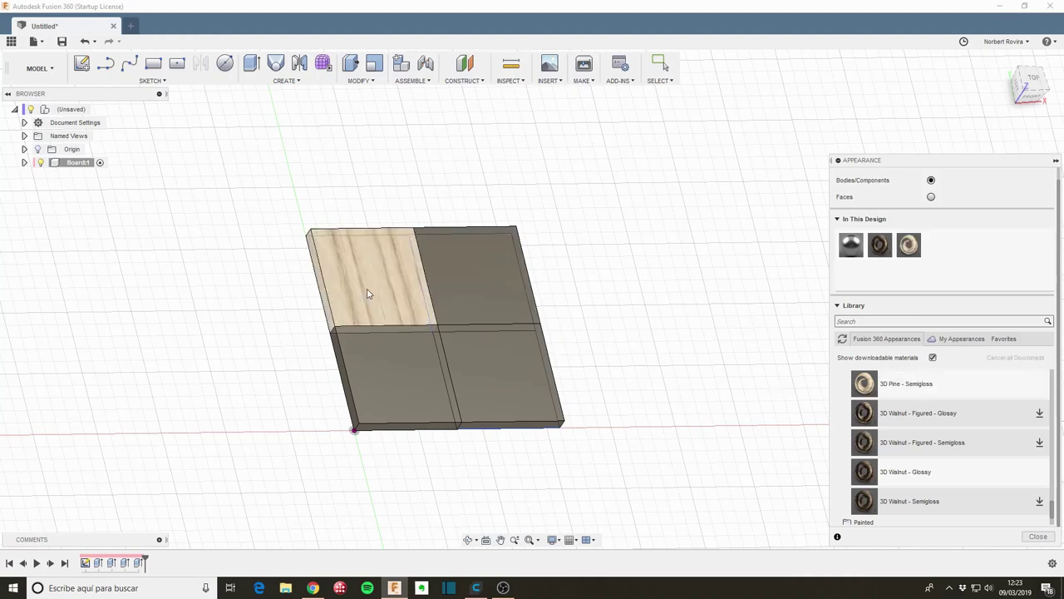
pyautogui.moveTo(880, 244); pyautogui.dragTo(403, 371)
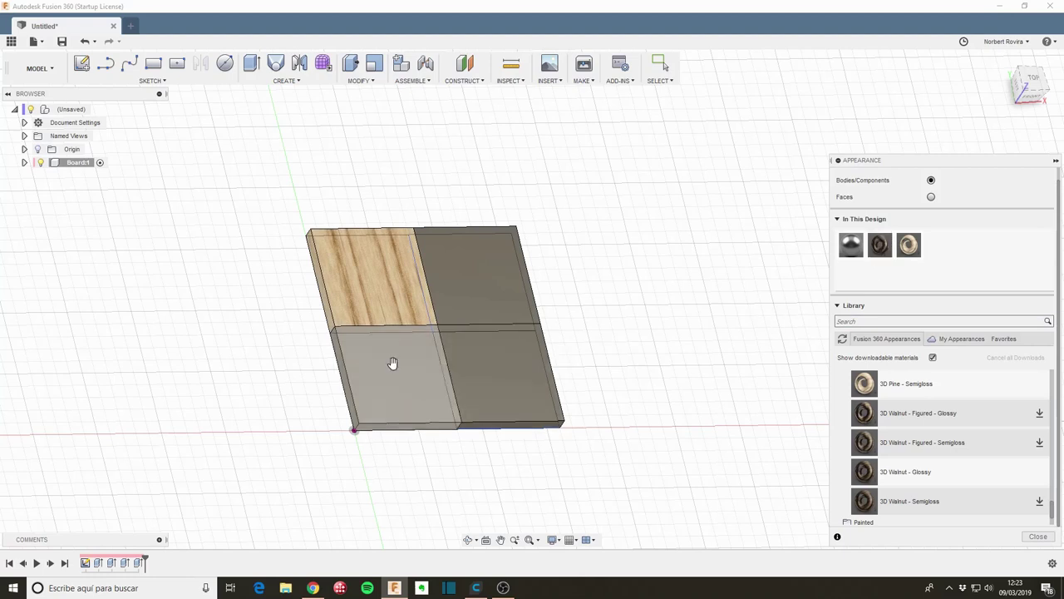
pyautogui.moveTo(909, 244); pyautogui.dragTo(541, 375)
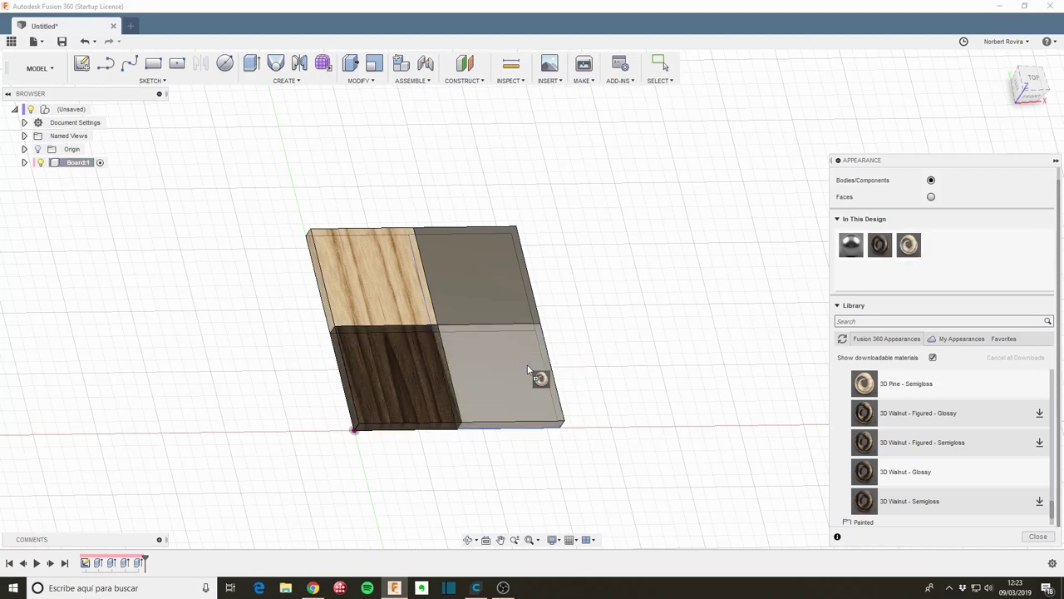
pyautogui.moveTo(888, 244); pyautogui.dragTo(510, 273)
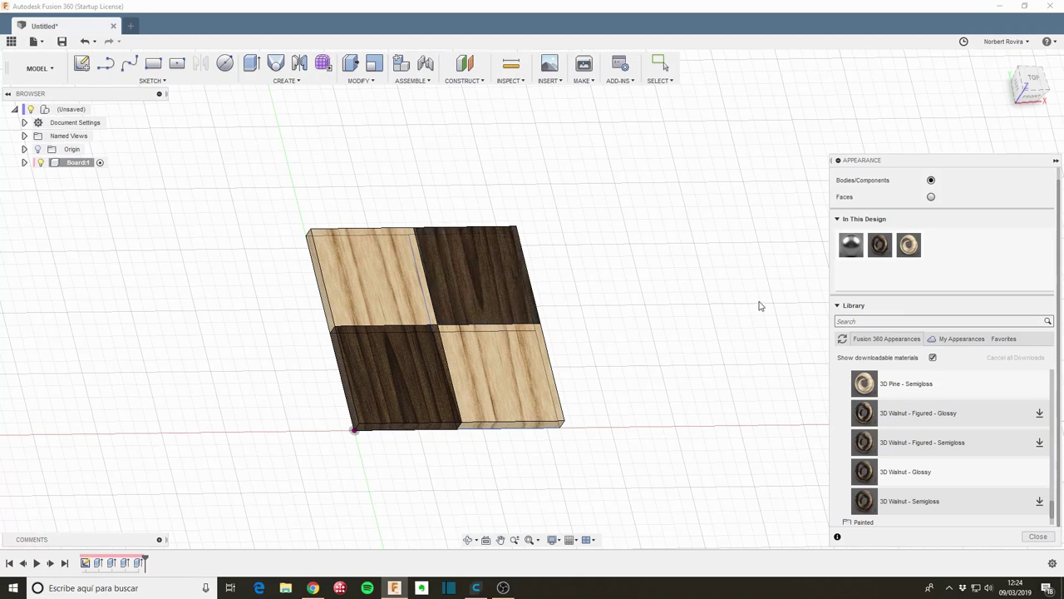
pyautogui.click(1038, 537)
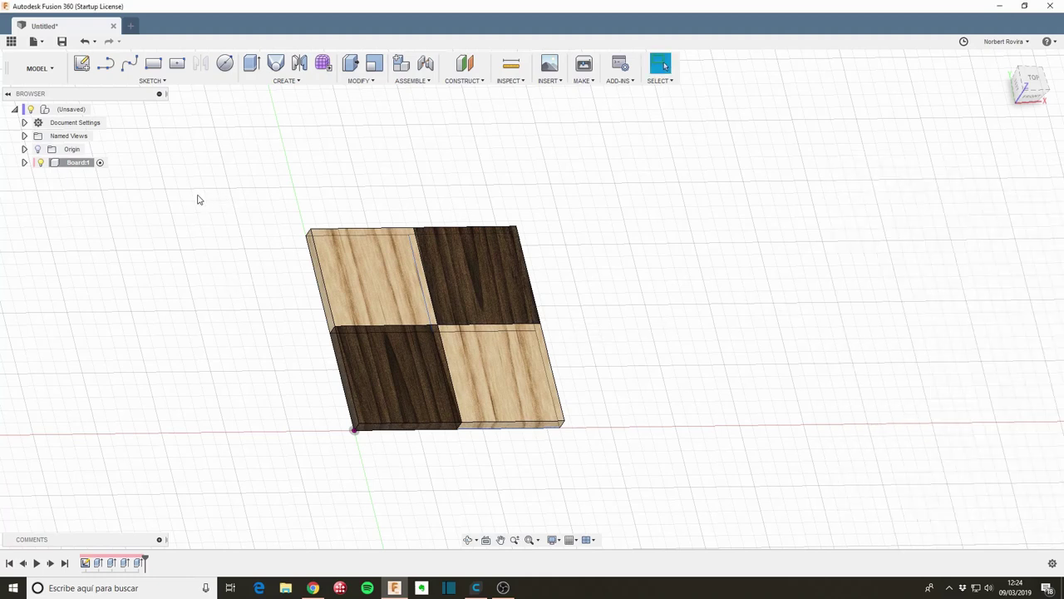
# Start a Rectangular Pattern of bodies and select all four board squares.
pyautogui.press('s')
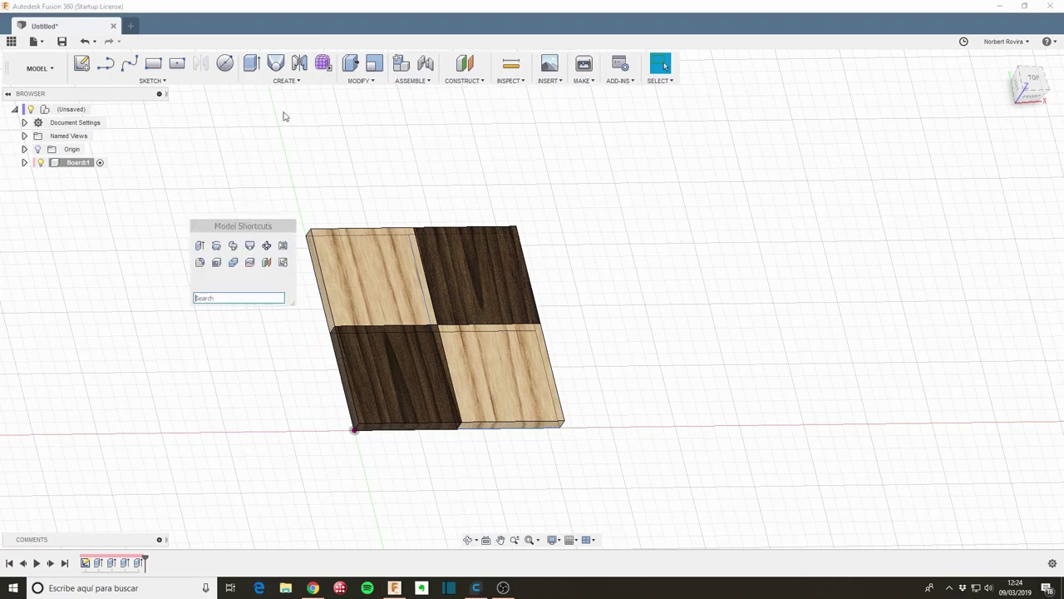
pyautogui.click(291, 81)
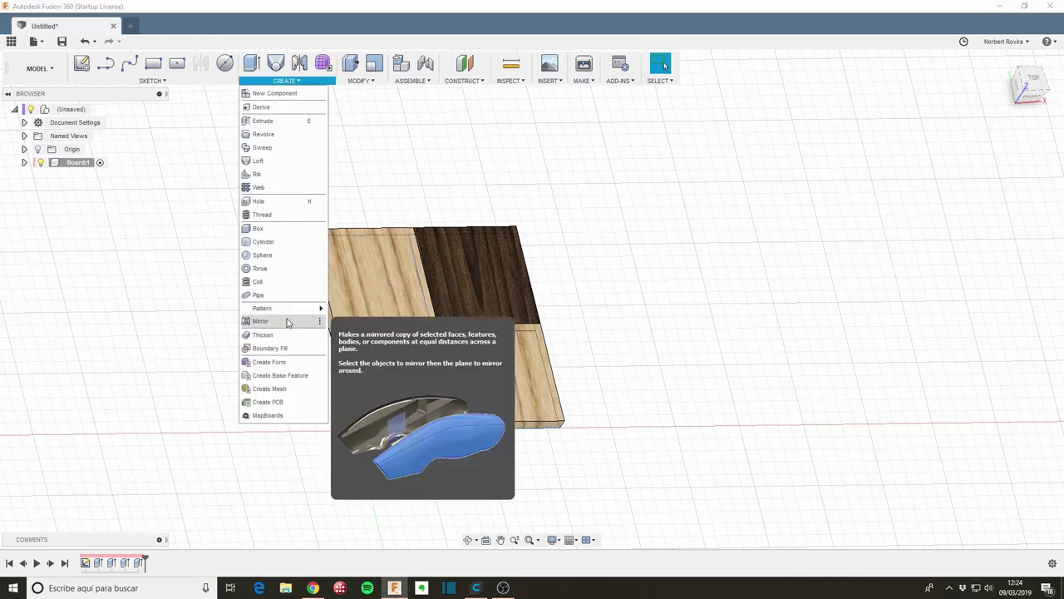
pyautogui.moveTo(263, 307)
pyautogui.click(359, 309)
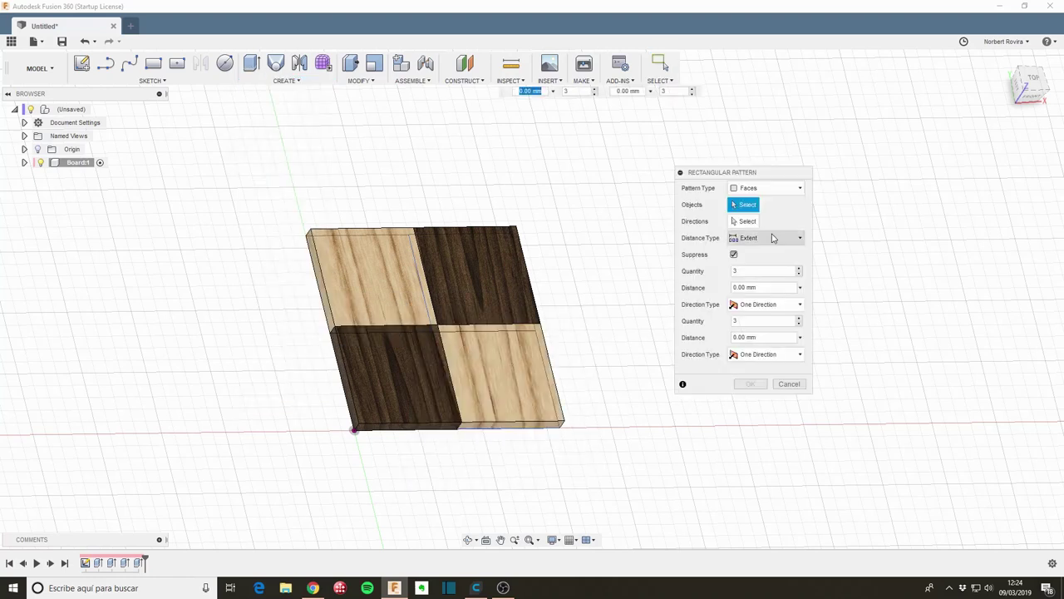
pyautogui.click(782, 191)
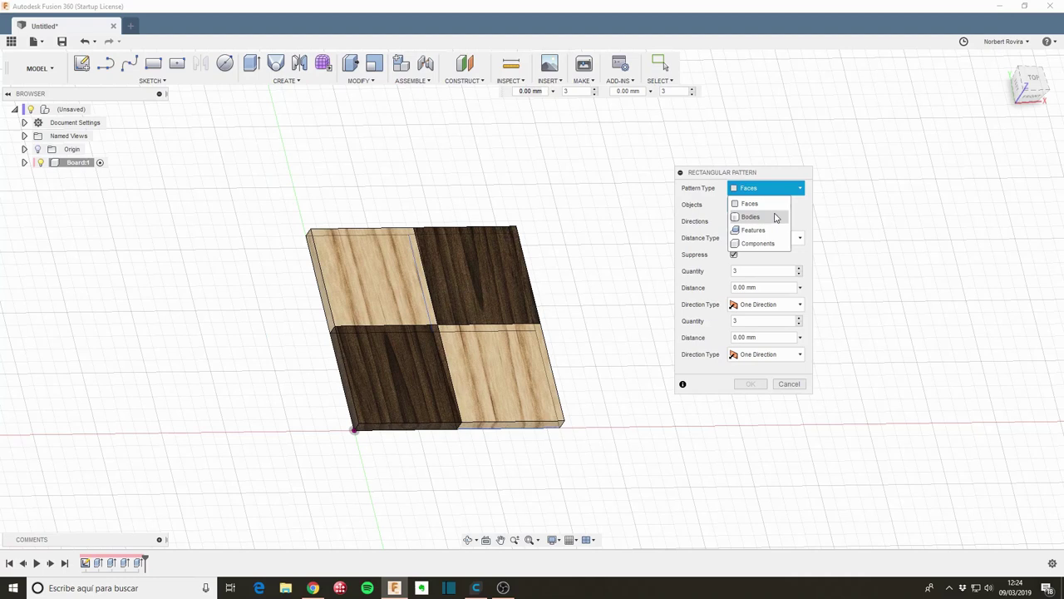
pyautogui.click(751, 216)
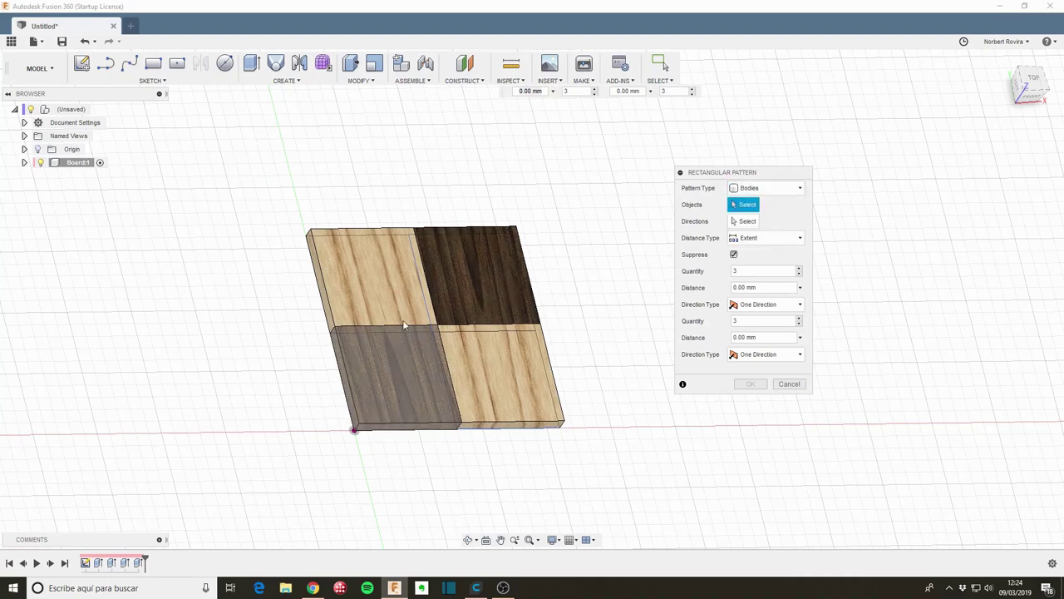
pyautogui.click(383, 301)
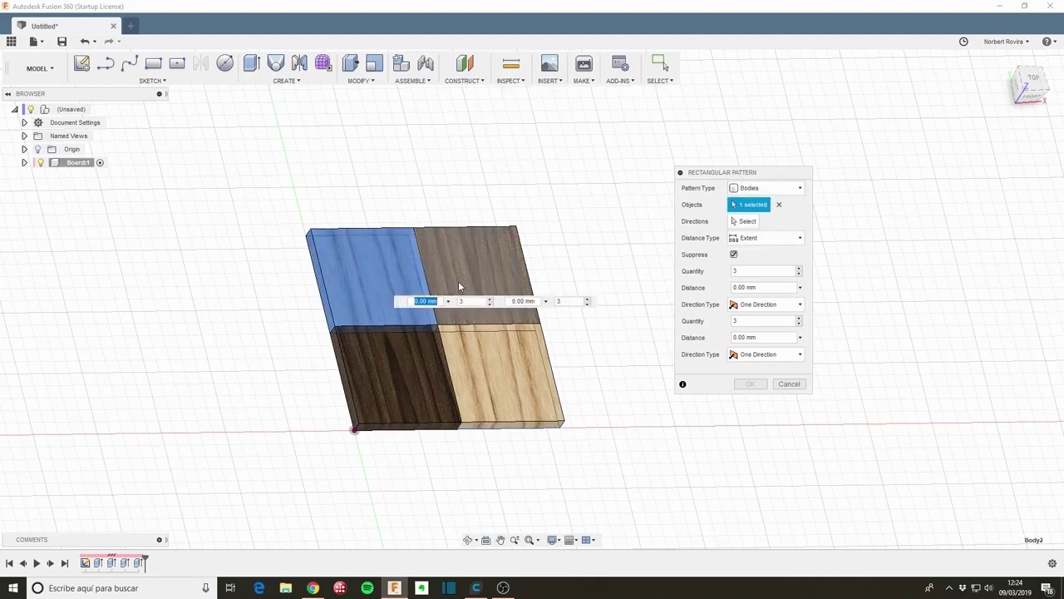
pyautogui.click(474, 278)
pyautogui.click(395, 374)
pyautogui.click(489, 346)
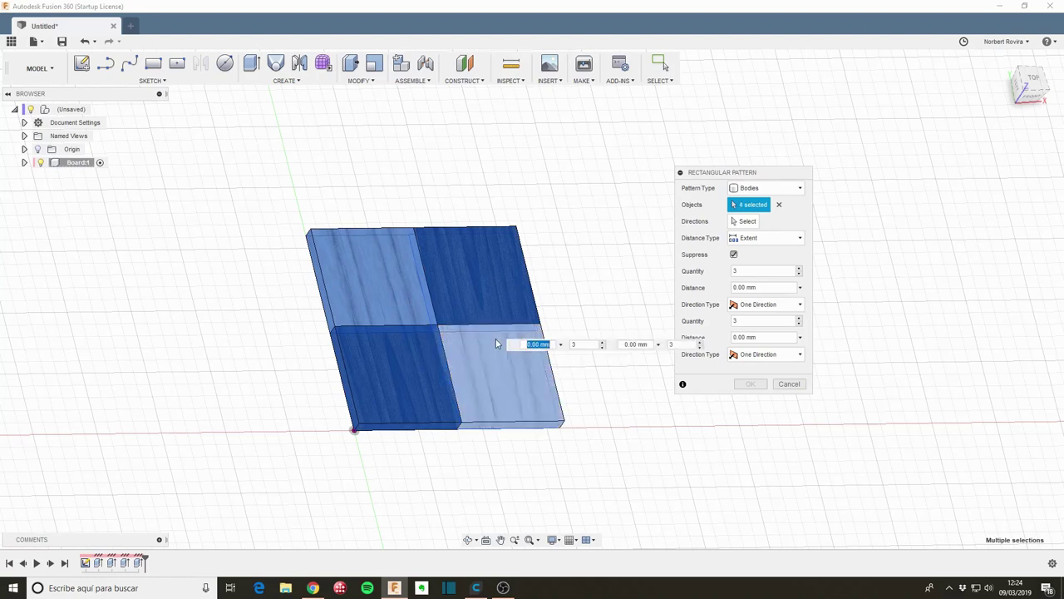
# Use the bottom edge as first direction with quantity 4 and Spacing distance type.
pyautogui.click(748, 221)
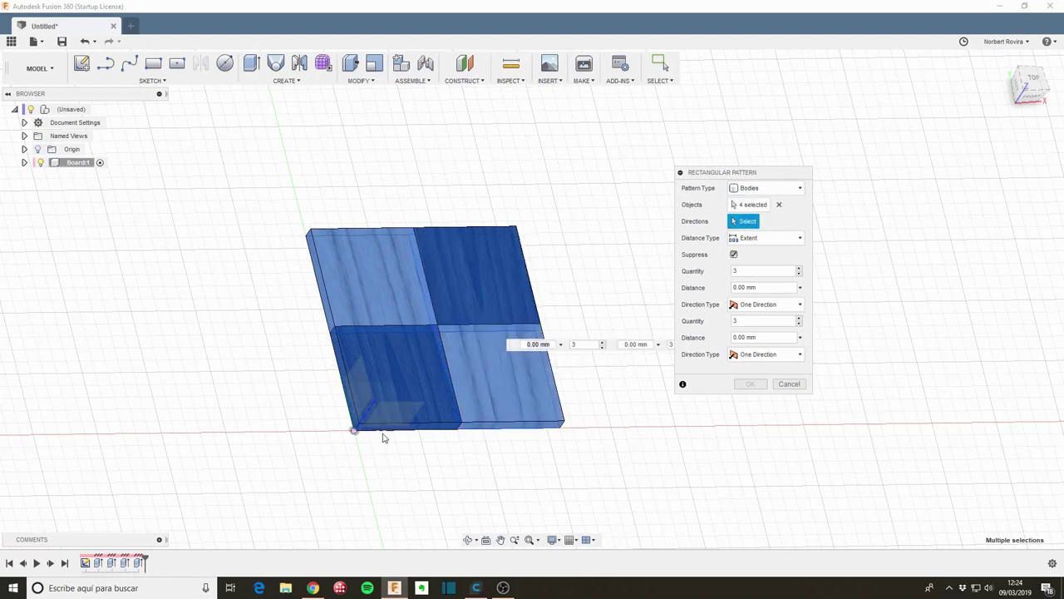
pyautogui.click(354, 430)
pyautogui.moveTo(327, 434)
pyautogui.keyDown('shift'); pyautogui.mouseDown(button='middle')
pyautogui.moveTo(296, 422)
pyautogui.moveTo(376, 419)
pyautogui.mouseUp(button='middle'); pyautogui.keyUp('shift')
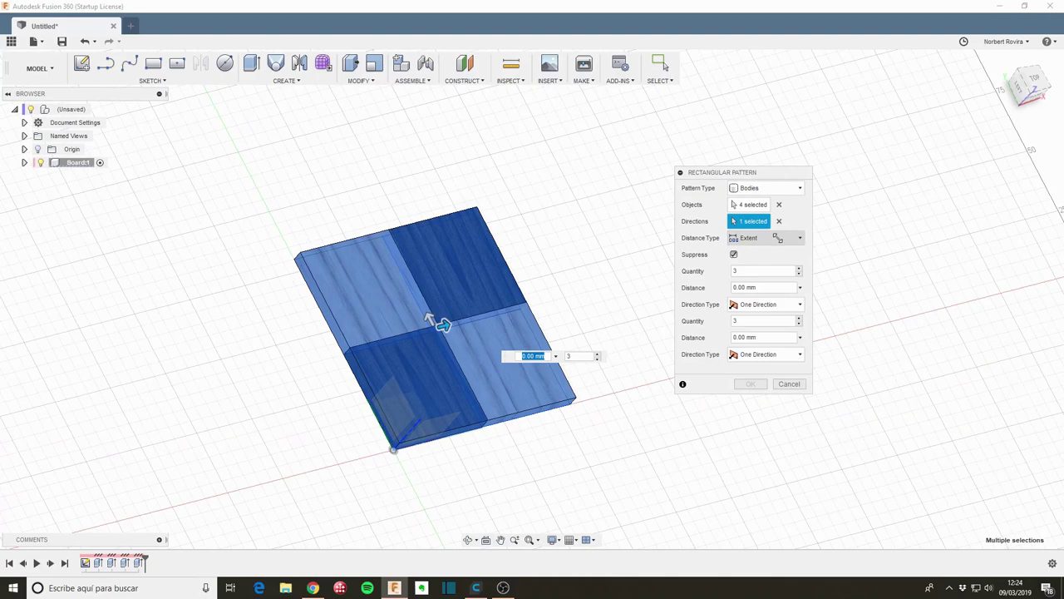
pyautogui.click(798, 268)
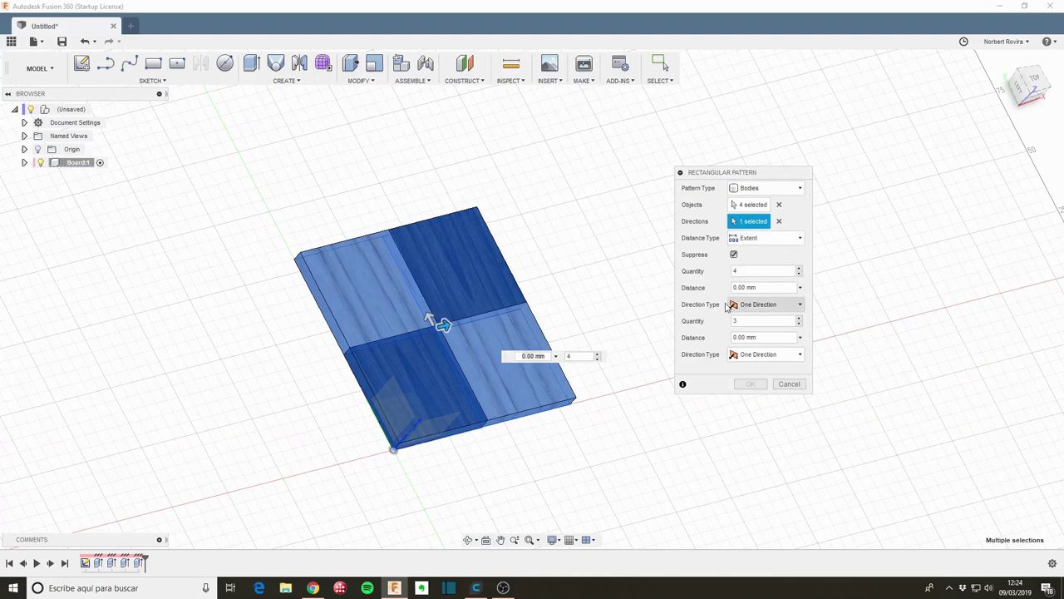
pyautogui.click(772, 237)
pyautogui.click(772, 268)
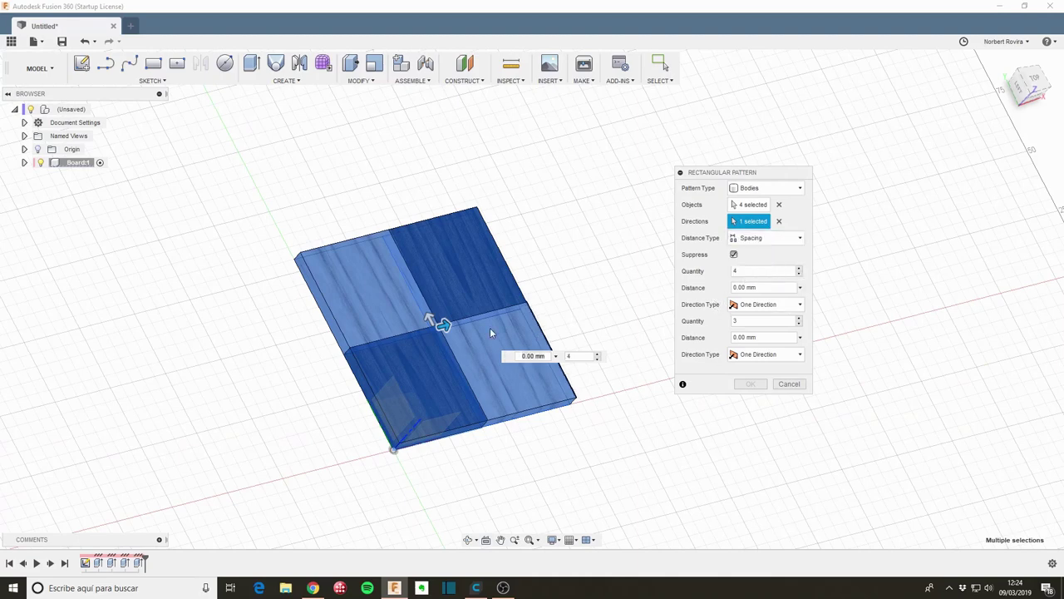
# Space the pattern 80 mm in both directions, set the second quantity to 4, and commit it.
pyautogui.moveTo(443, 325)
pyautogui.mouseDown()
pyautogui.moveTo(644, 285)
pyautogui.moveTo(636, 289)
pyautogui.mouseUp()
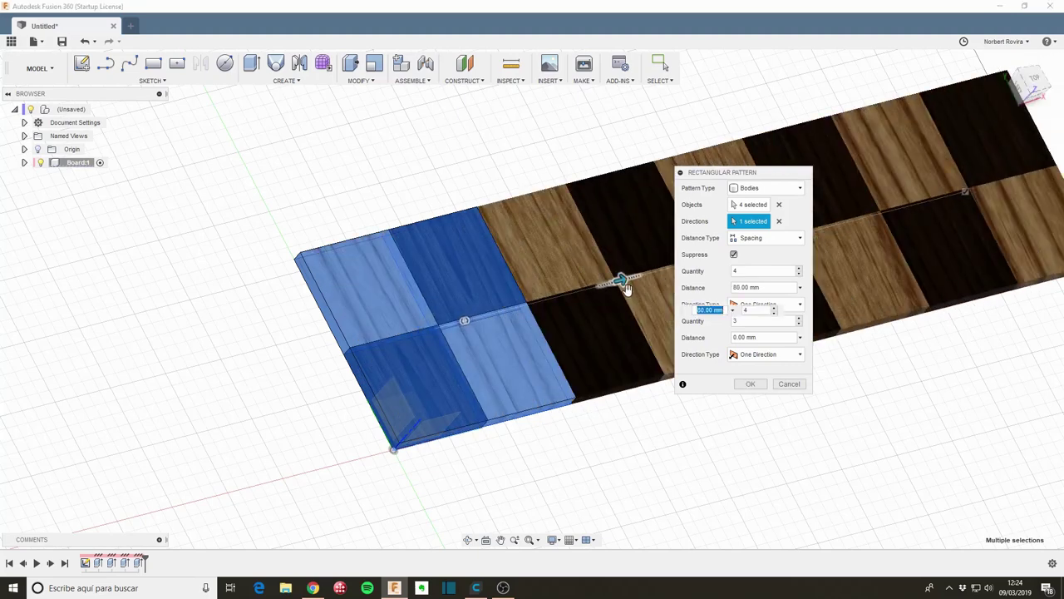
pyautogui.moveTo(555, 486)
pyautogui.keyDown('shift'); pyautogui.mouseDown(button='middle')
pyautogui.moveTo(480, 475)
pyautogui.moveTo(529, 463)
pyautogui.mouseUp(button='middle'); pyautogui.keyUp('shift')
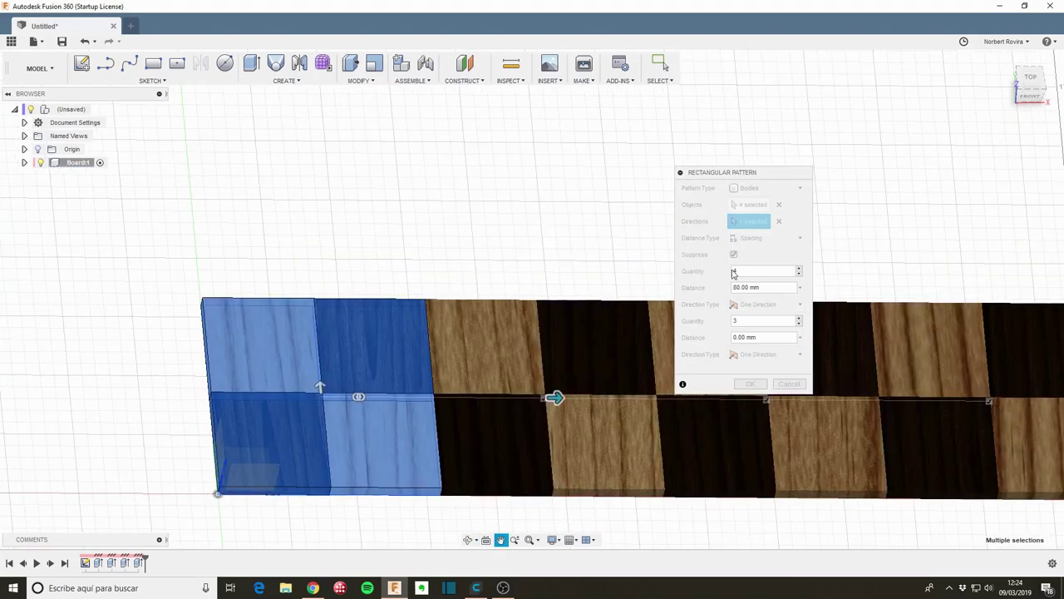
pyautogui.moveTo(529, 414); pyautogui.dragTo(677, 295, button='middle')
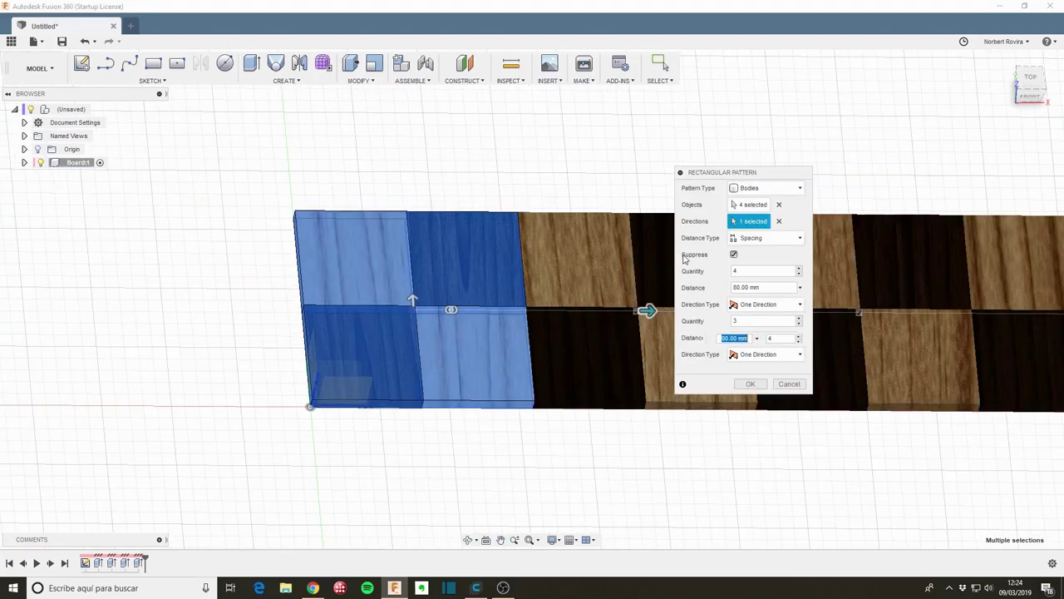
pyautogui.click(799, 317)
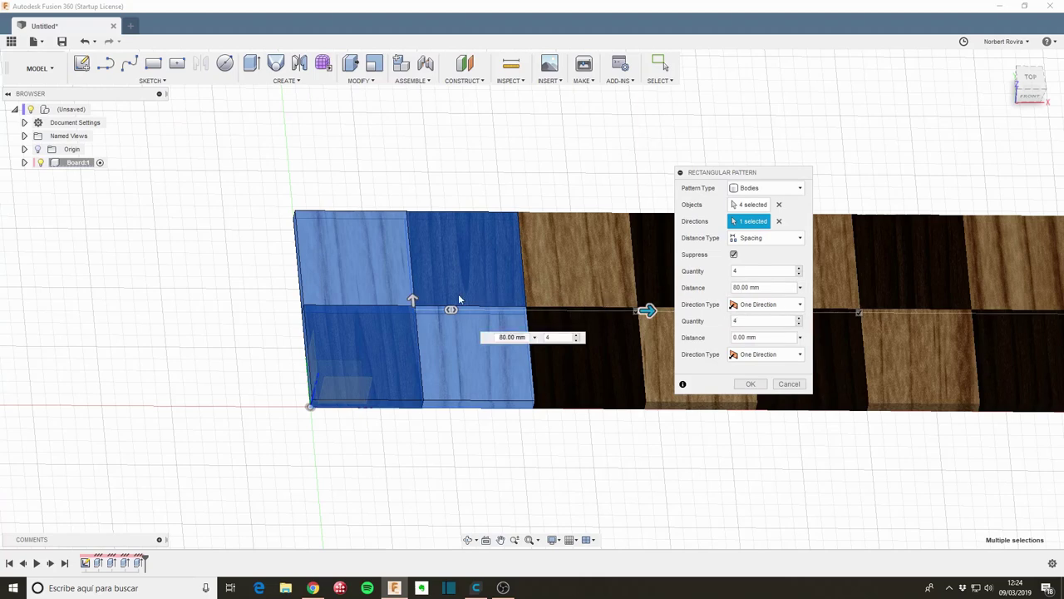
pyautogui.moveTo(414, 298); pyautogui.dragTo(407, 154)
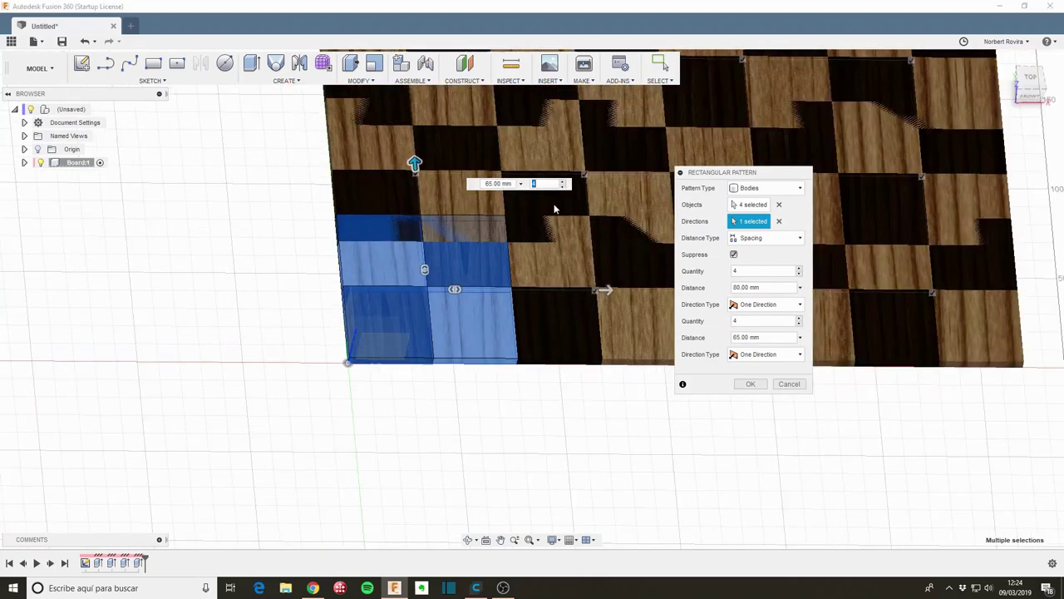
pyautogui.moveTo(555, 209); pyautogui.dragTo(573, 197, button='middle')
pyautogui.moveTo(536, 350); pyautogui.dragTo(373, 361, button='middle')
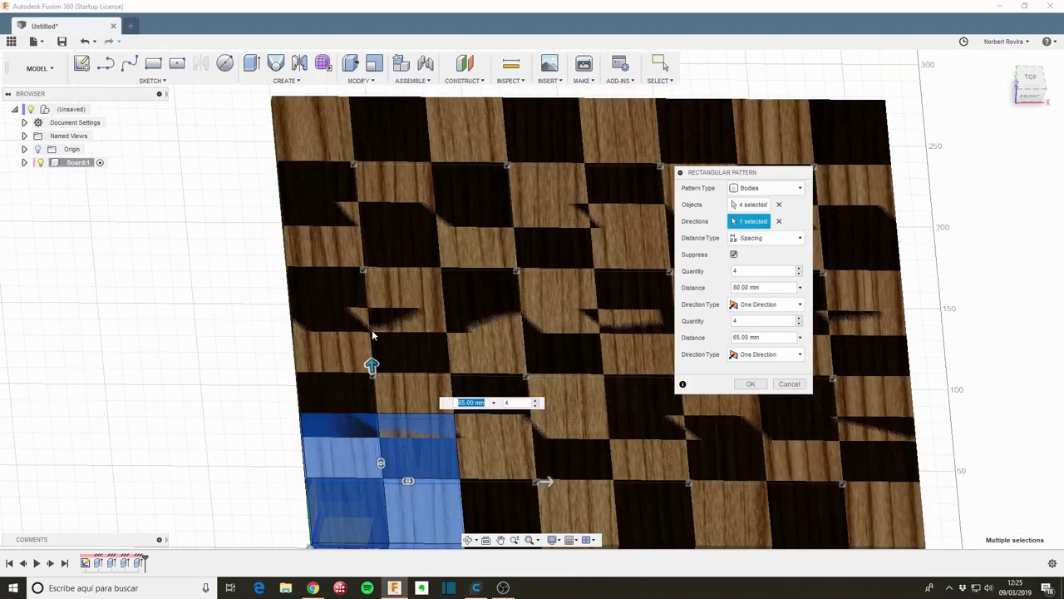
pyautogui.moveTo(371, 359)
pyautogui.mouseDown()
pyautogui.moveTo(370, 324)
pyautogui.moveTo(371, 339)
pyautogui.mouseUp()
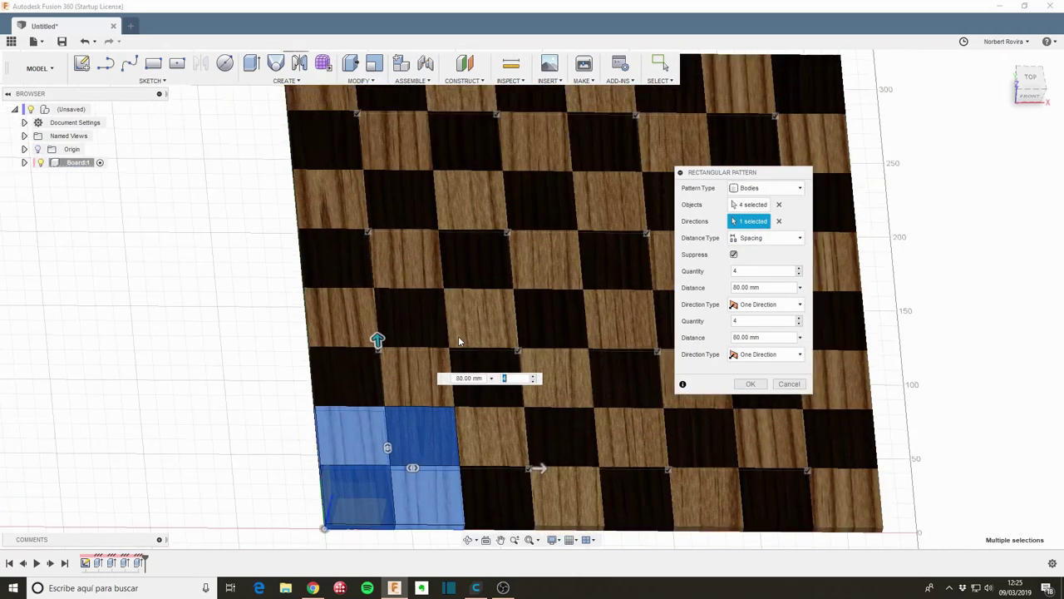
pyautogui.scroll(-3, 458, 341)
pyautogui.click(751, 383)
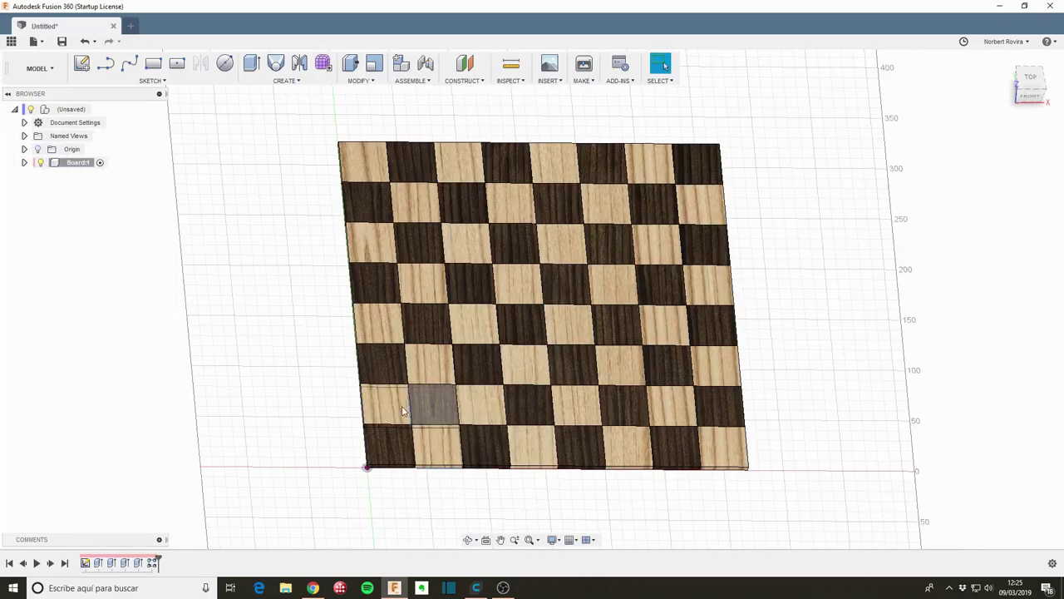
# Orbit to a low angle over the chessboard, then start a new sketch showing the origin planes.
pyautogui.click(470, 540)
pyautogui.moveTo(468, 474)
pyautogui.mouseDown()
pyautogui.moveTo(469, 437)
pyautogui.moveTo(442, 475)
pyautogui.moveTo(456, 494)
pyautogui.mouseUp()
pyautogui.press('Escape')
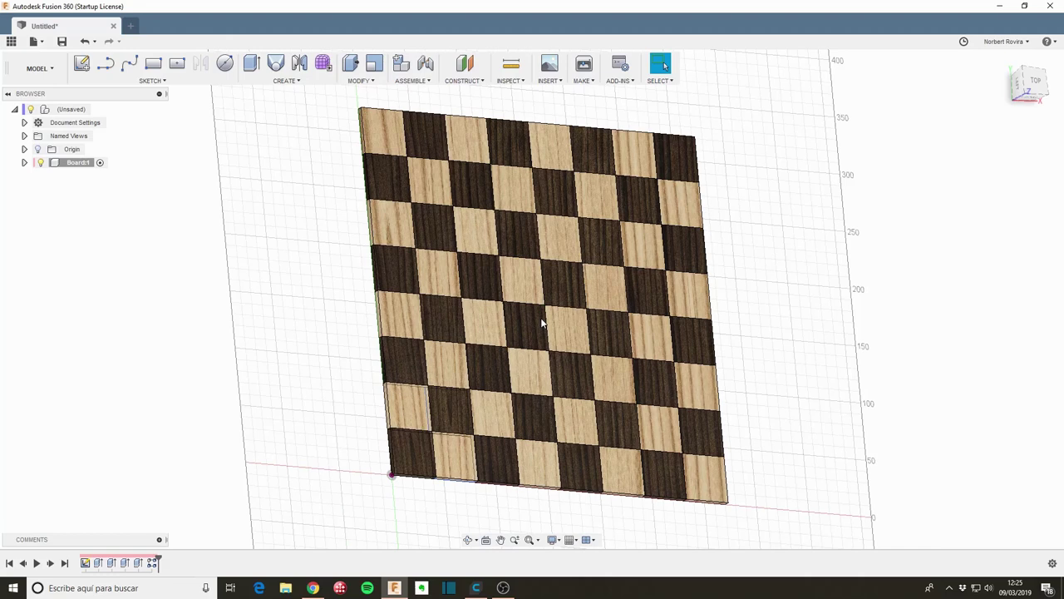
pyautogui.moveTo(542, 323); pyautogui.dragTo(446, 341, button='middle')
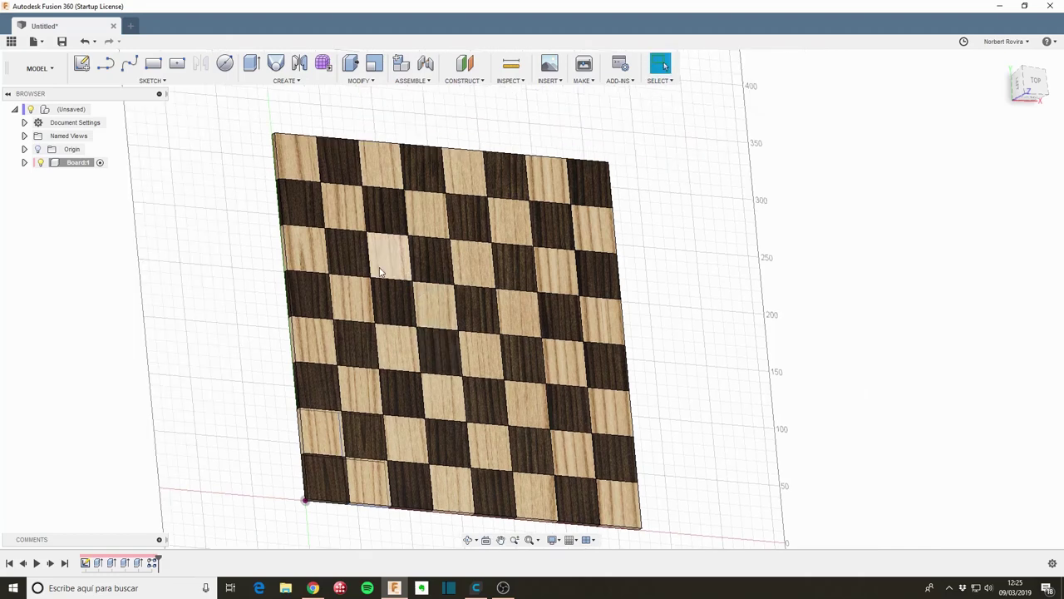
pyautogui.click(82, 65)
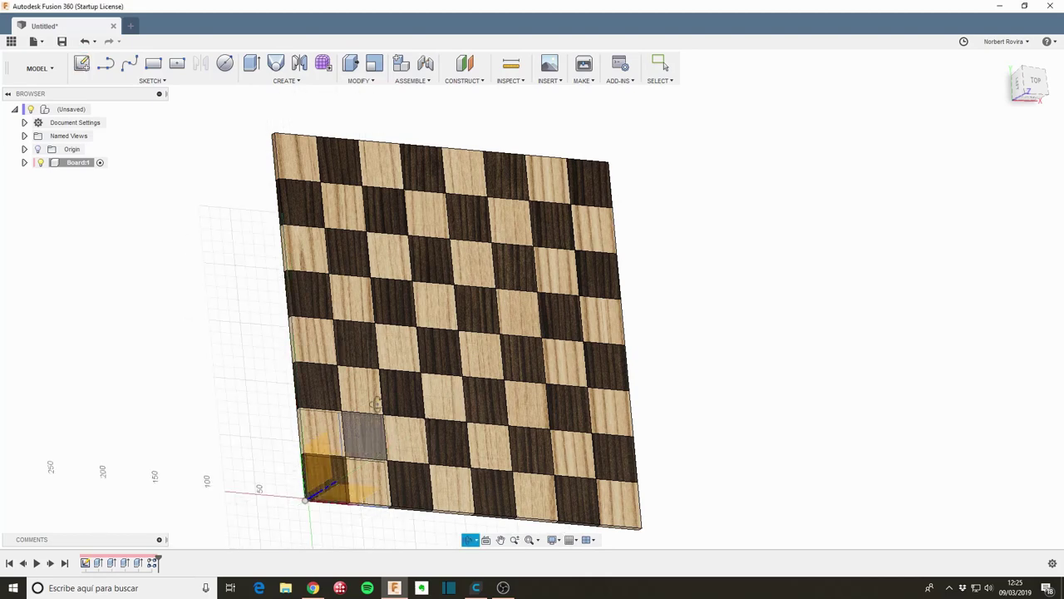
pyautogui.keyDown('shift'); pyautogui.moveTo(376, 447); pyautogui.dragTo(281, 248, button='middle'); pyautogui.keyUp('shift')
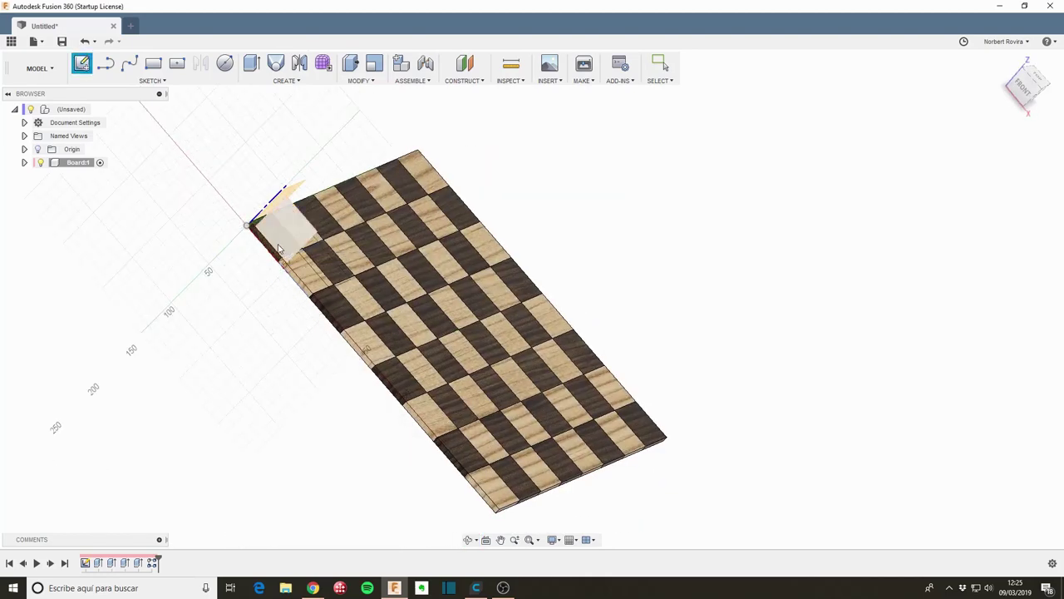
# Place the sketch on the XY plane using Select Other at the board corner.
pyautogui.click(266, 247)
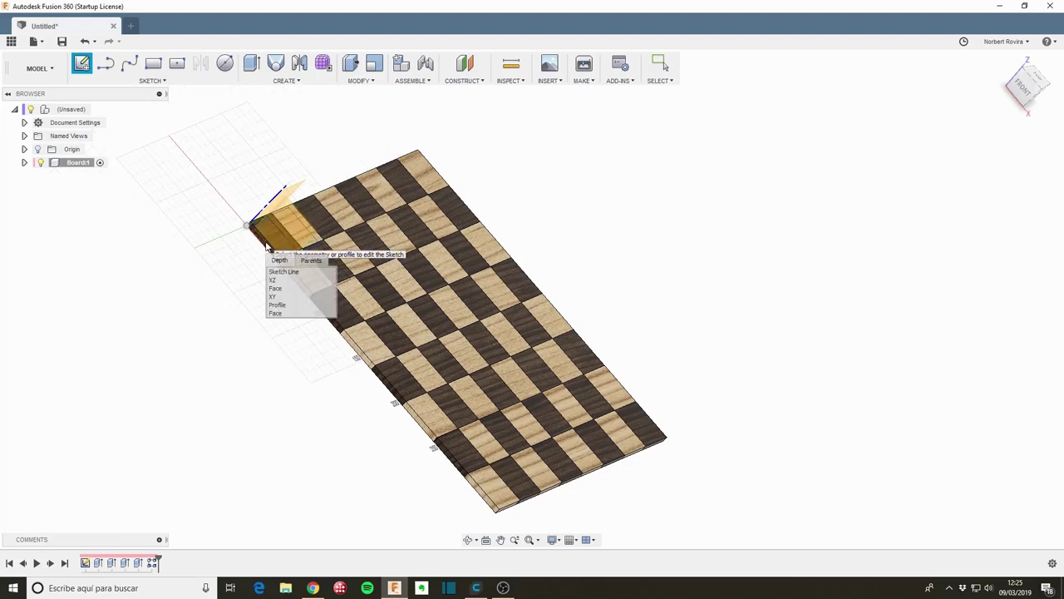
pyautogui.click(300, 297)
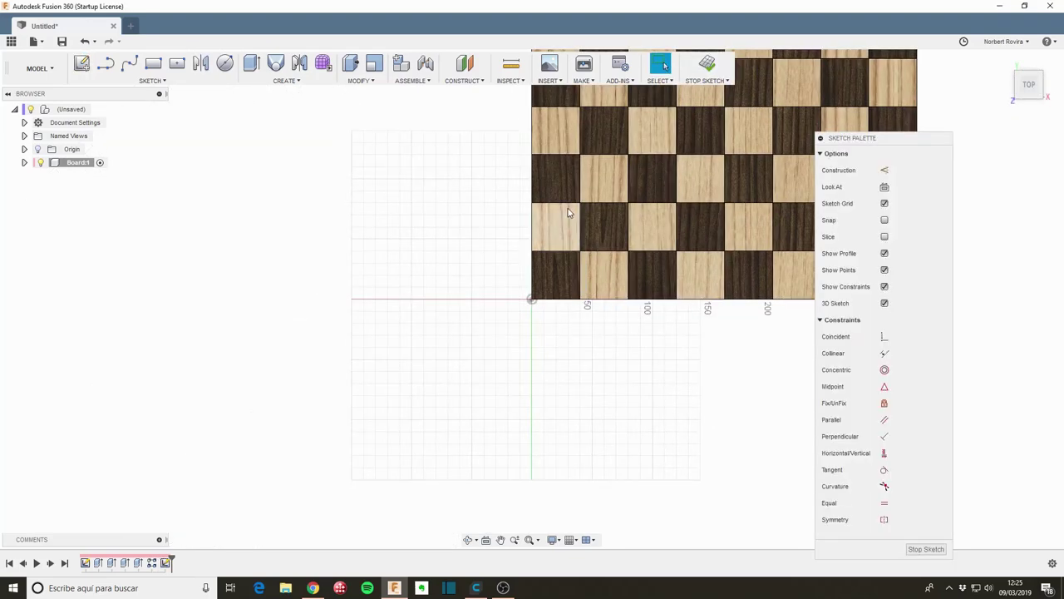
pyautogui.moveTo(551, 221); pyautogui.dragTo(385, 348, button='middle')
pyautogui.scroll(-2, 315, 410)
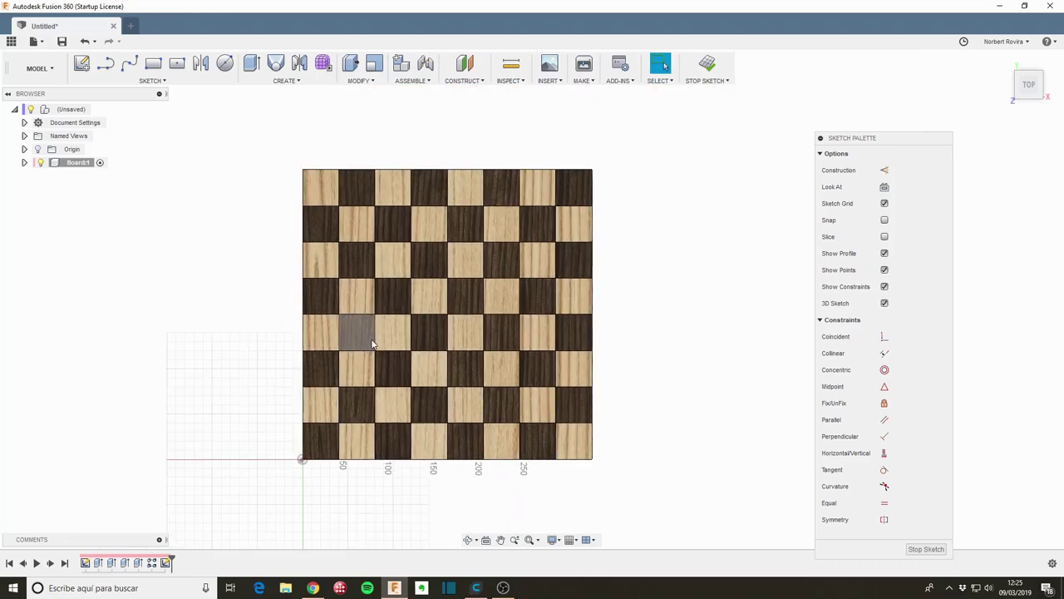
# Project the board's top-left and bottom-right corner points into the sketch.
pyautogui.press('p')
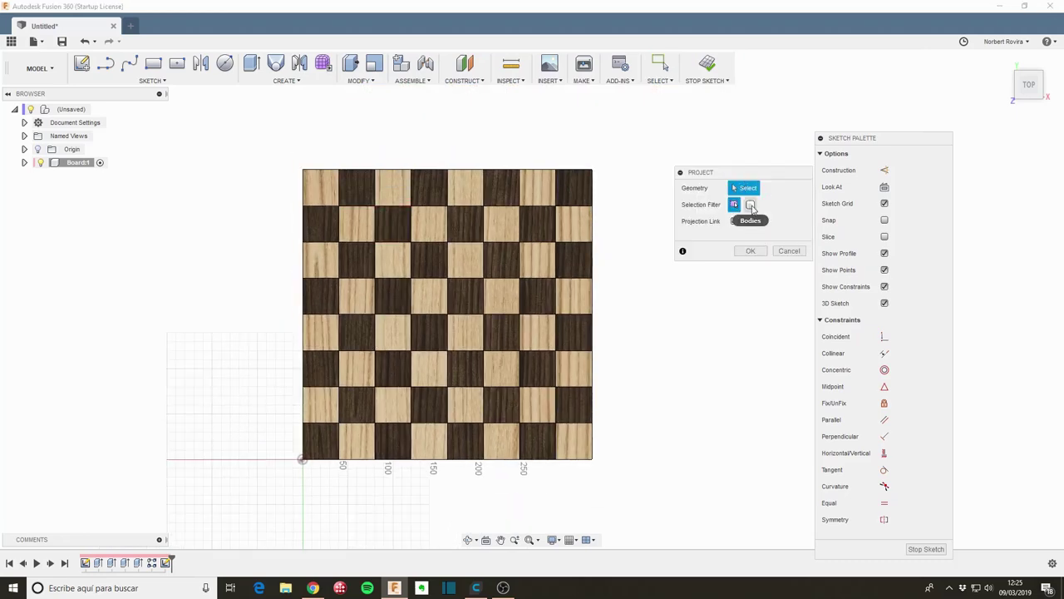
pyautogui.click(316, 176)
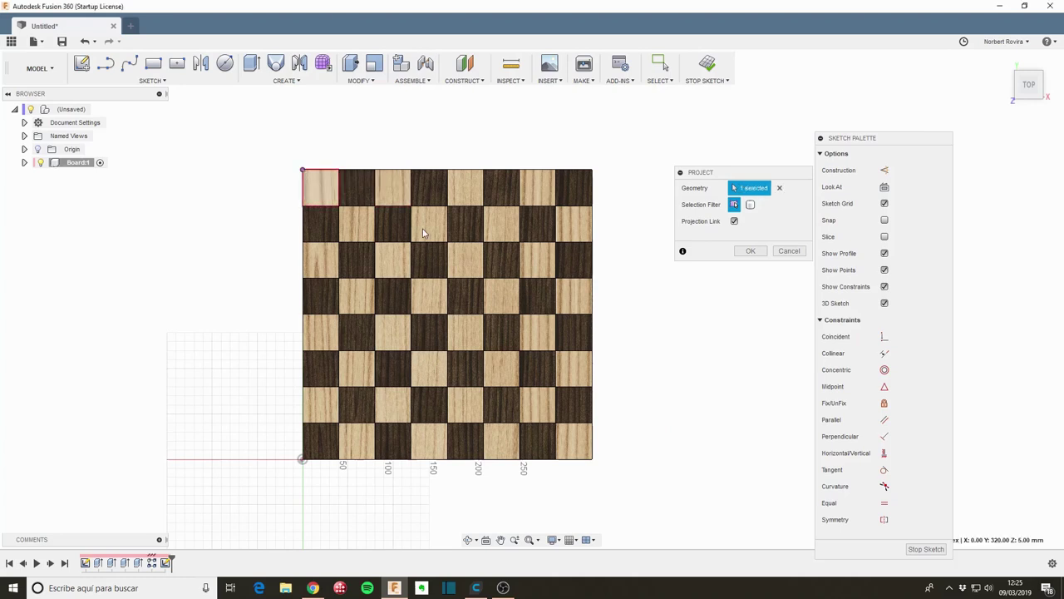
pyautogui.click(593, 463)
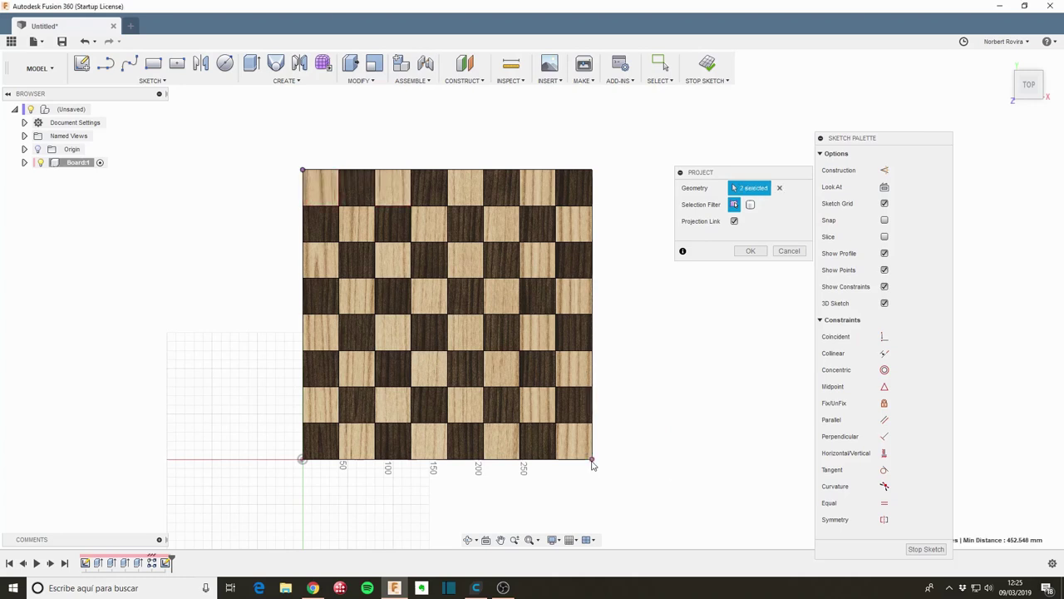
pyautogui.click(751, 251)
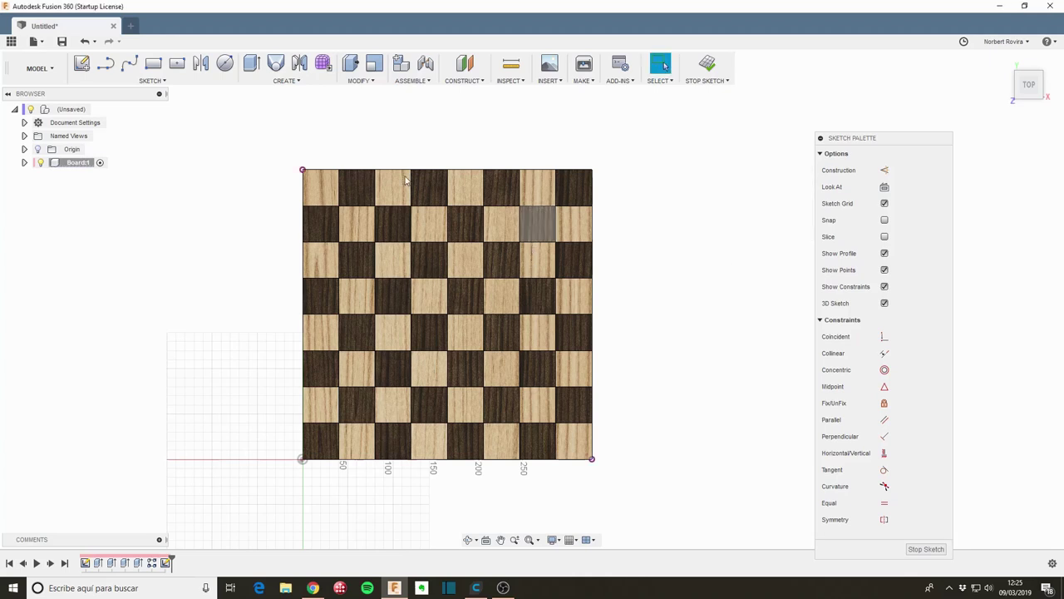
# Hide the checkerboard bodies and draw a 320 mm square over the board.
pyautogui.click(24, 163)
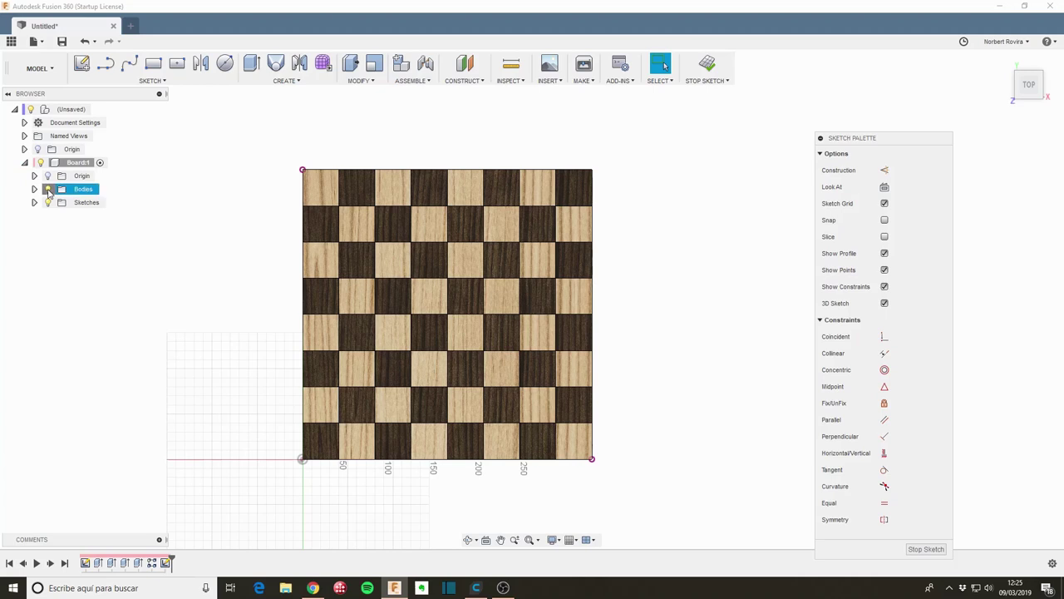
pyautogui.click(47, 189)
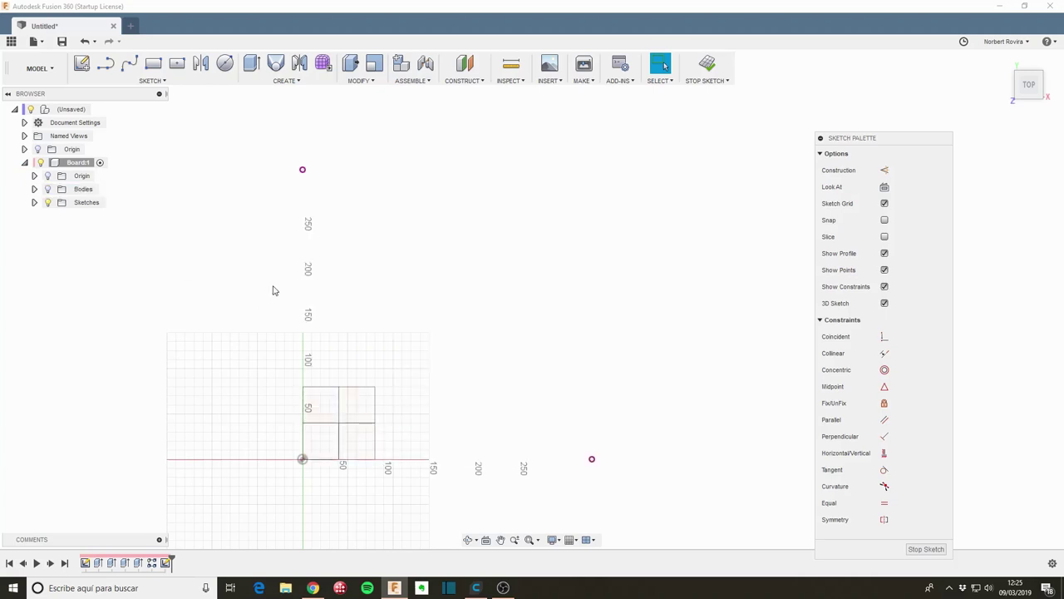
pyautogui.press('s')
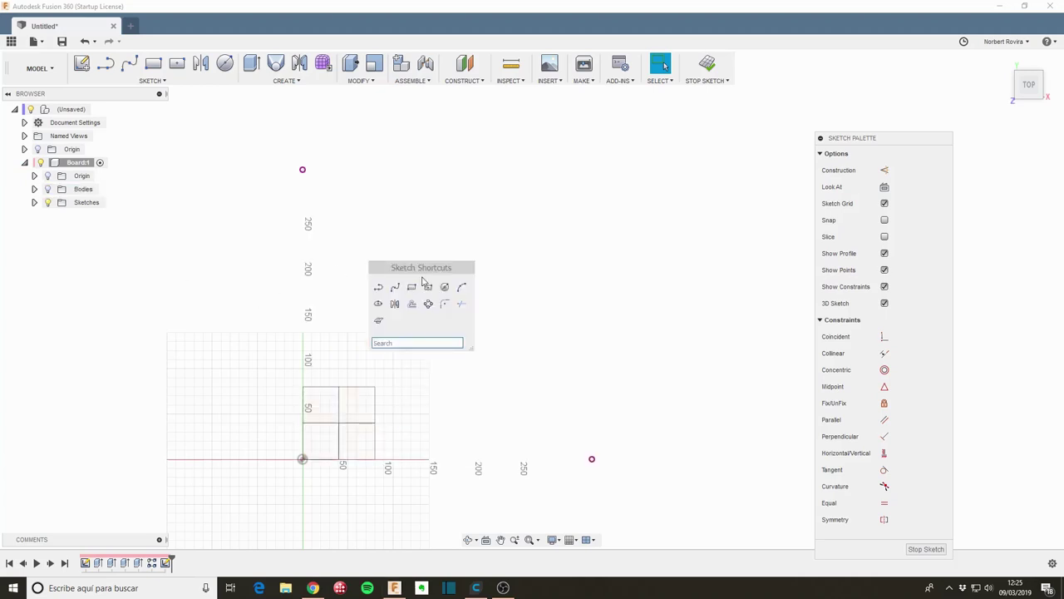
pyautogui.click(412, 287)
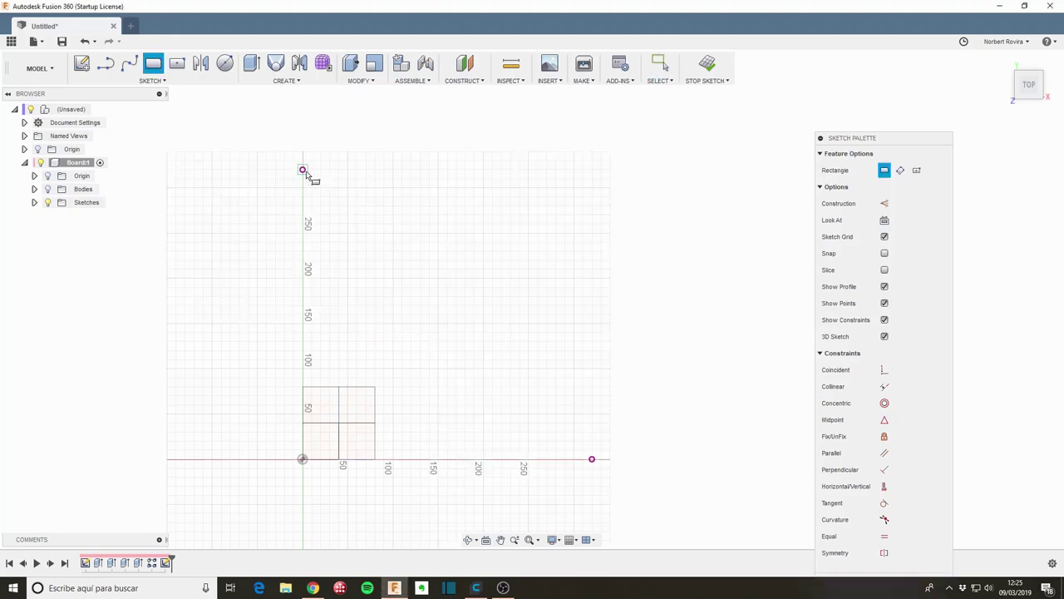
pyautogui.click(301, 170)
pyautogui.click(592, 460)
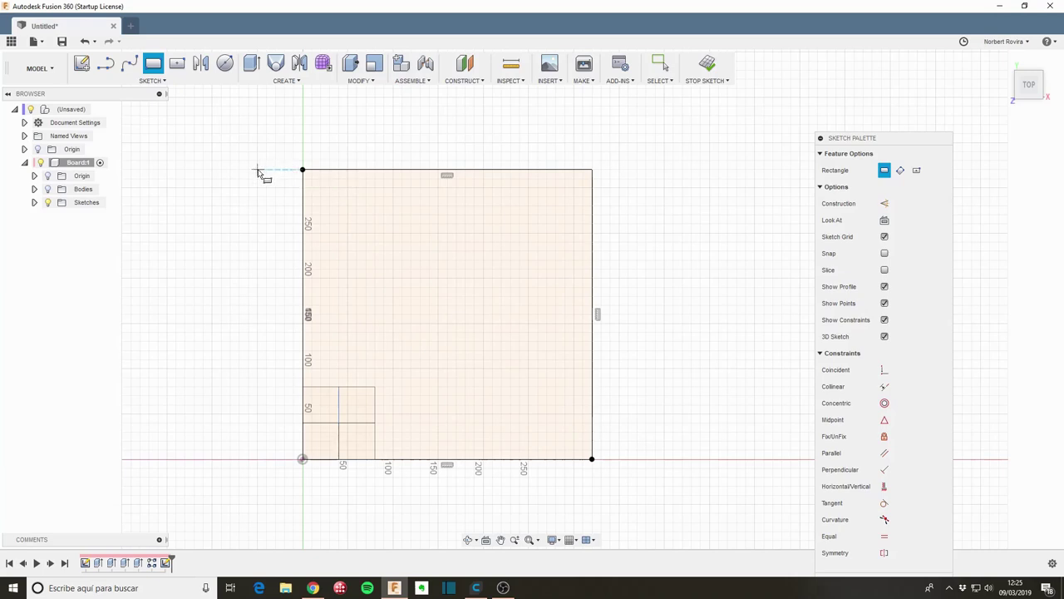
# Offset the square outline 20 mm outward and finish the border sketch.
pyautogui.press('o')
pyautogui.click(324, 171)
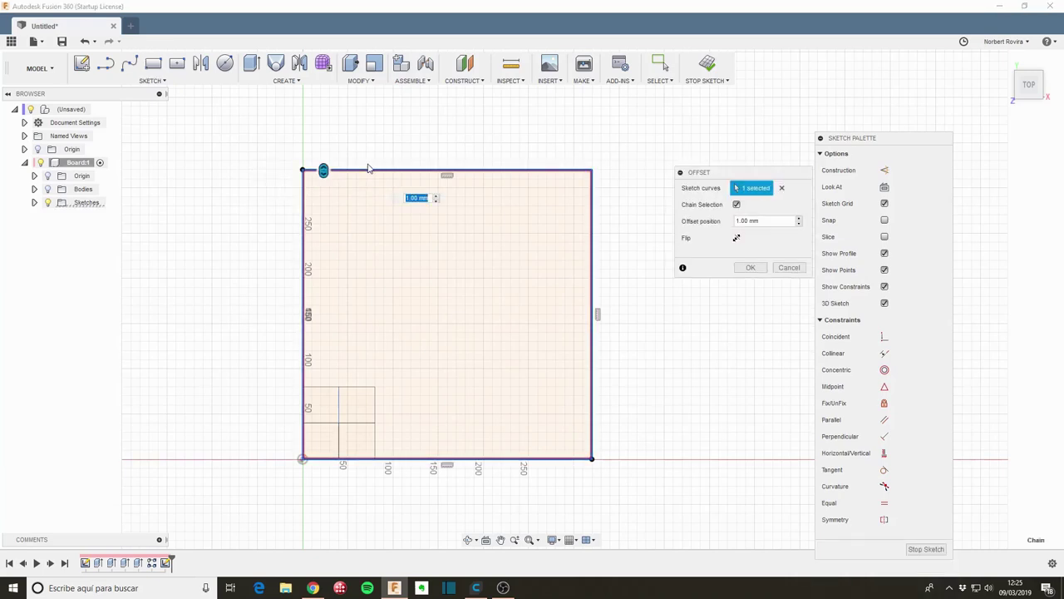
pyautogui.moveTo(324, 170); pyautogui.dragTo(323, 152)
pyautogui.write('20')
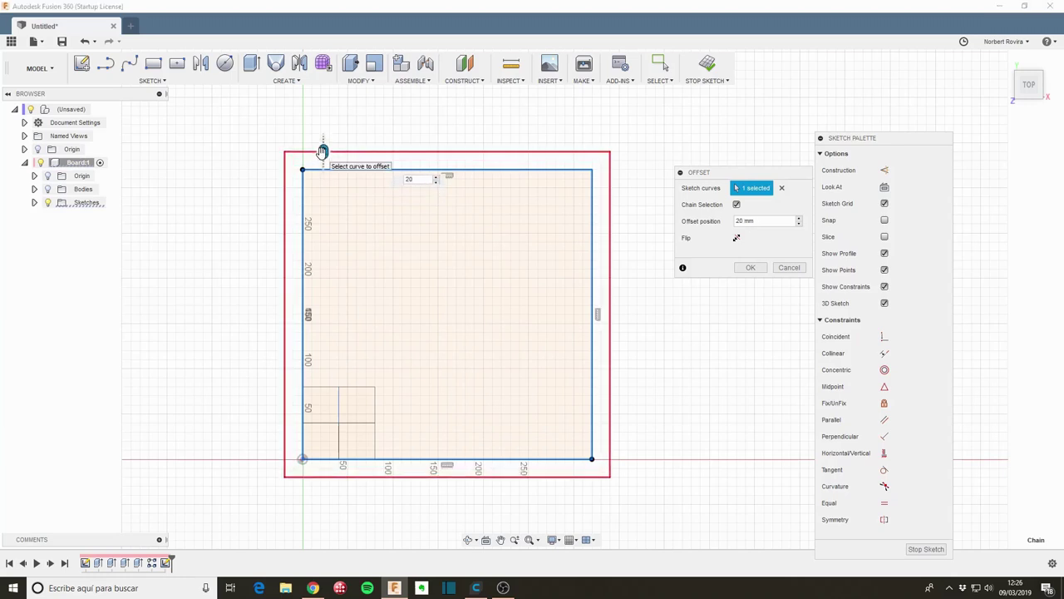
pyautogui.click(751, 267)
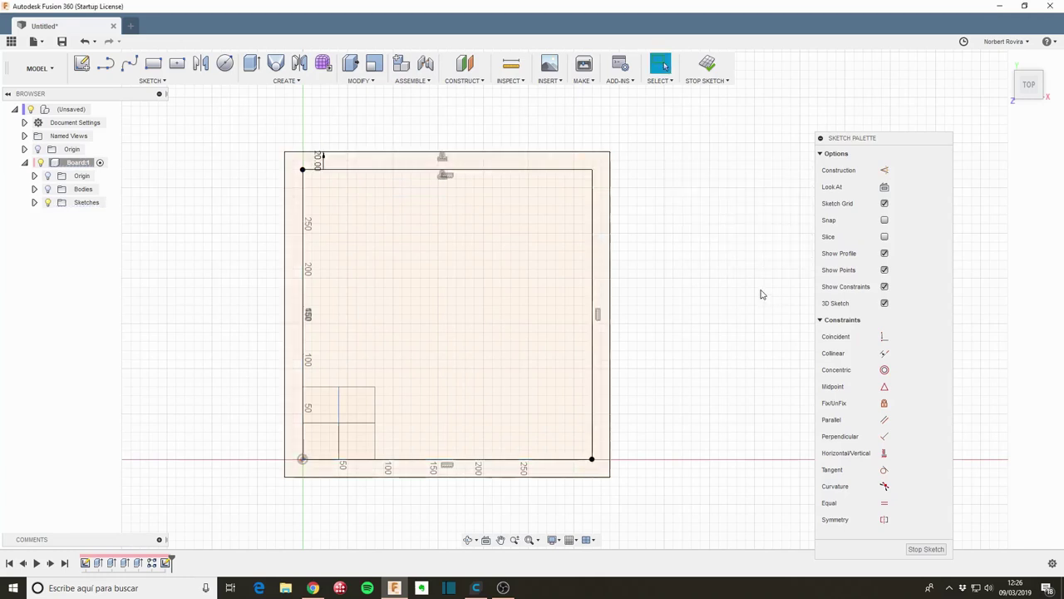
pyautogui.click(923, 548)
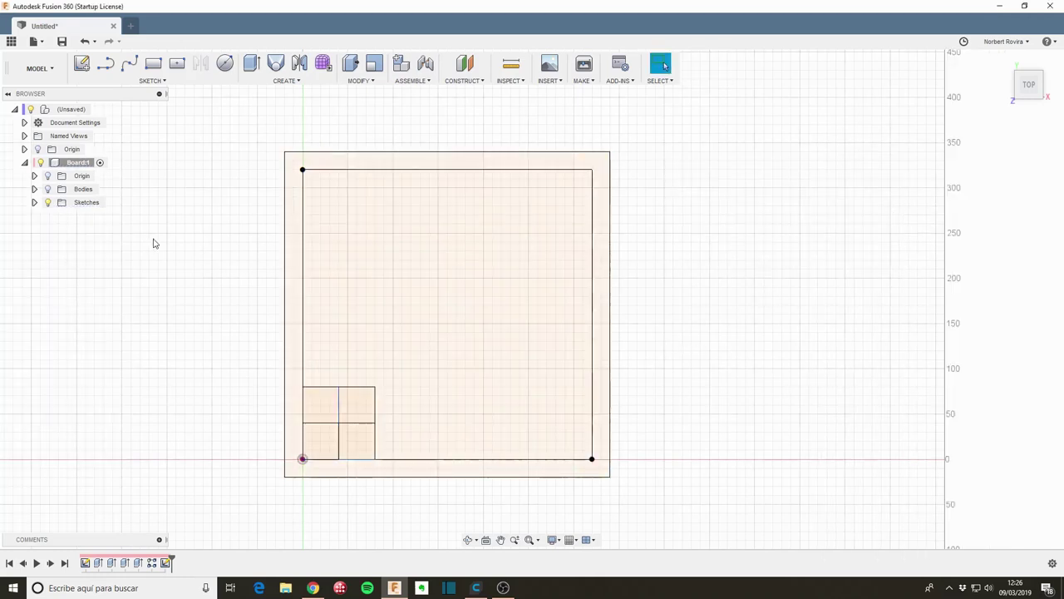
# Show the checkerboard bodies again and extrude the outer border ring 10 mm.
pyautogui.click(48, 189)
pyautogui.keyDown('shift'); pyautogui.moveTo(254, 361); pyautogui.dragTo(257, 341, button='middle'); pyautogui.keyUp('shift')
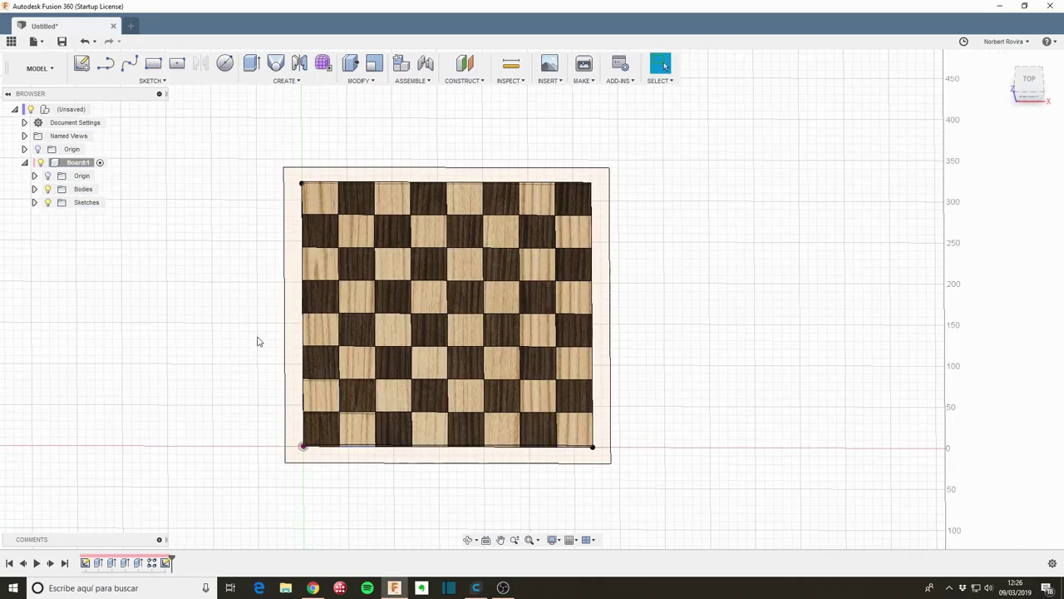
pyautogui.press('e')
pyautogui.click(296, 317)
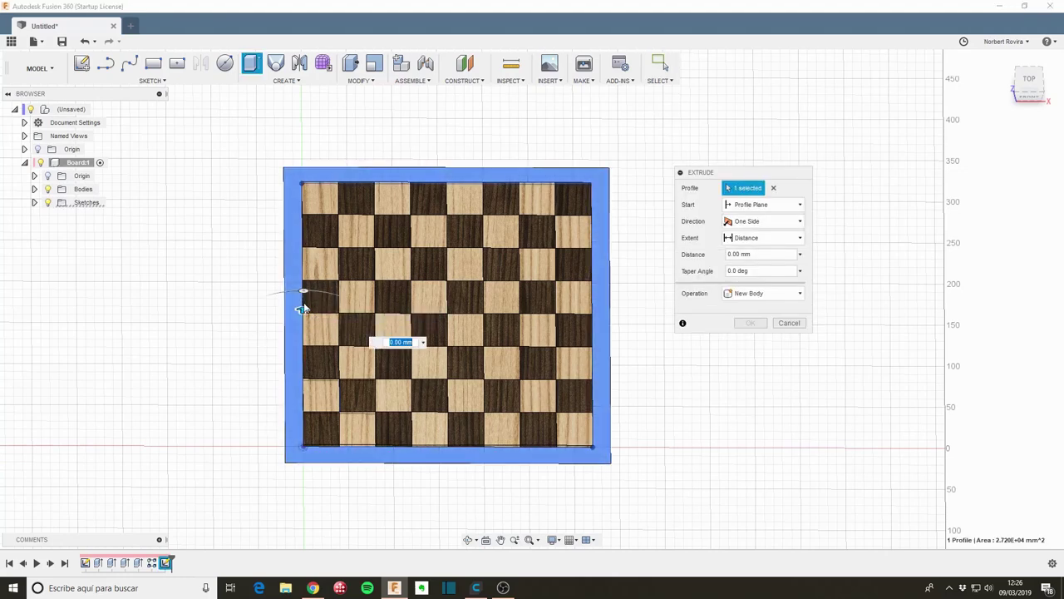
pyautogui.write('10')
pyautogui.press('Return')
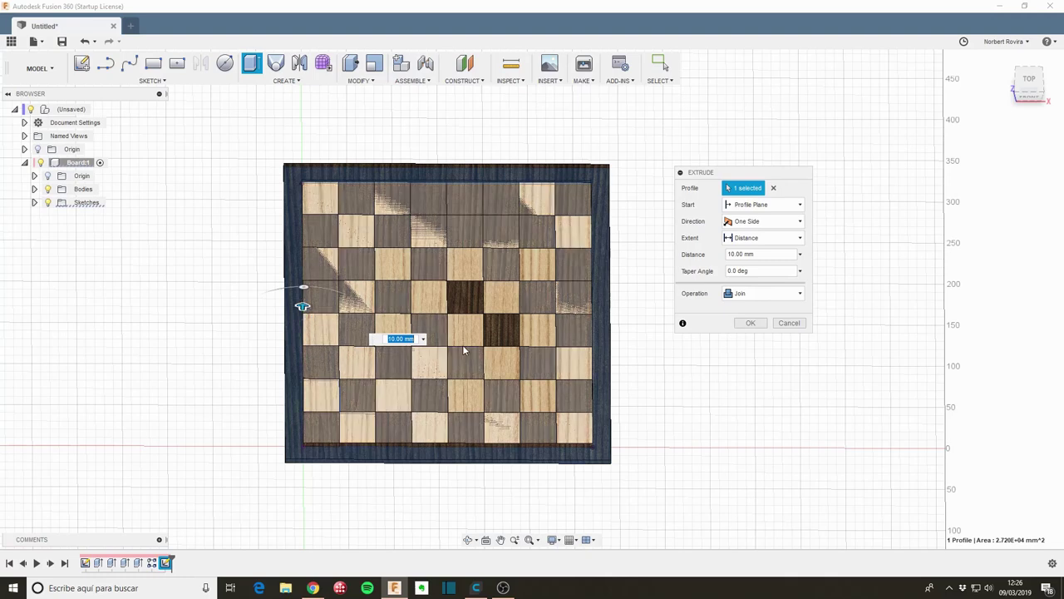
# Change the border extrusion to 5 mm and confirm it, then undo it from the top view.
pyautogui.keyDown('shift'); pyautogui.moveTo(417, 393); pyautogui.dragTo(302, 302, button='middle'); pyautogui.keyUp('shift')
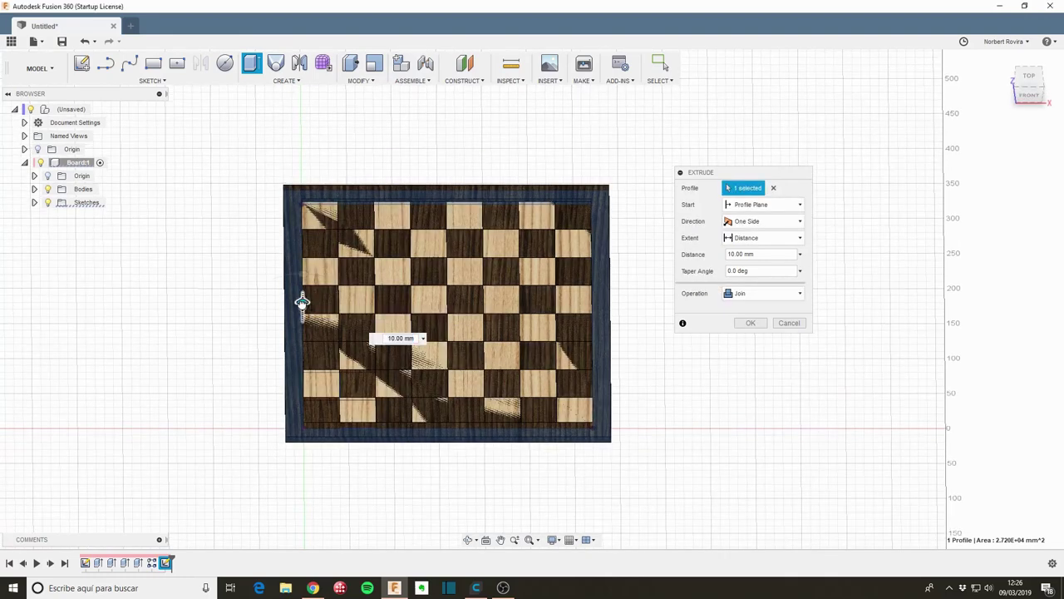
pyautogui.moveTo(302, 301); pyautogui.dragTo(302, 308)
pyautogui.write('5')
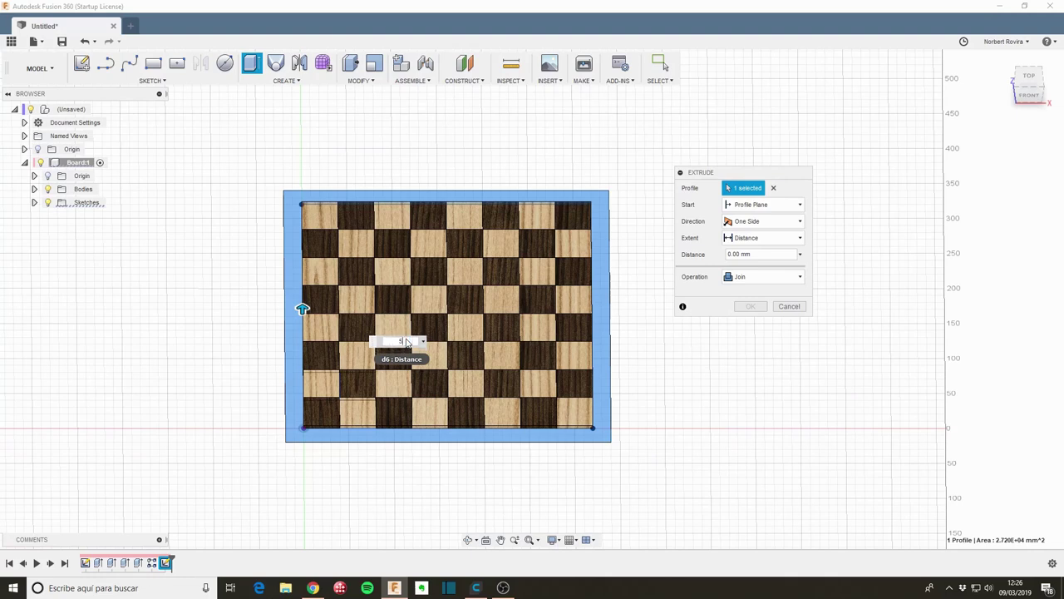
pyautogui.press('Return')
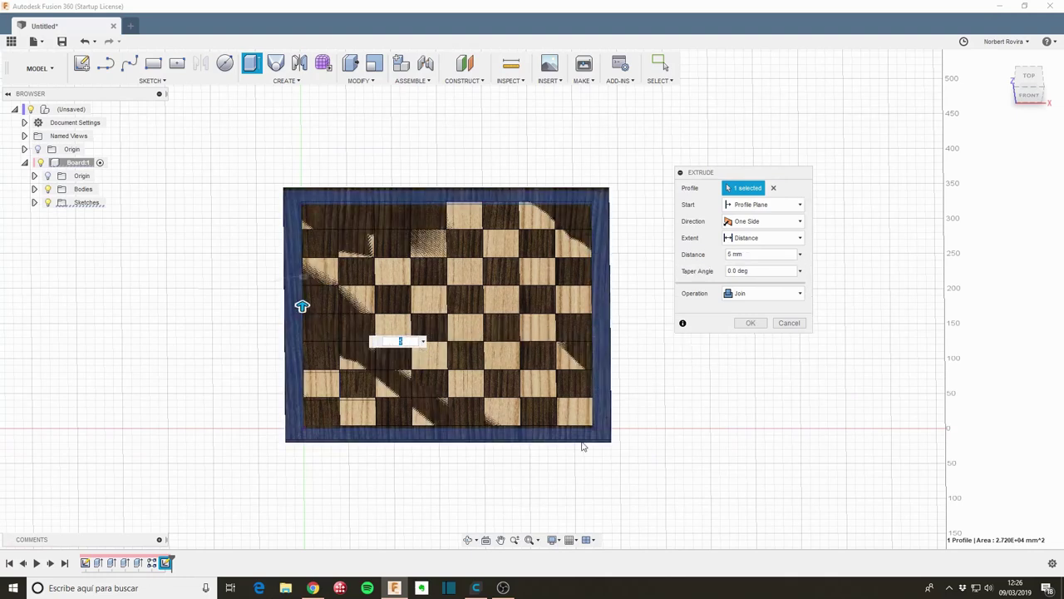
pyautogui.keyDown('shift'); pyautogui.moveTo(488, 475); pyautogui.dragTo(485, 463, button='middle'); pyautogui.keyUp('shift')
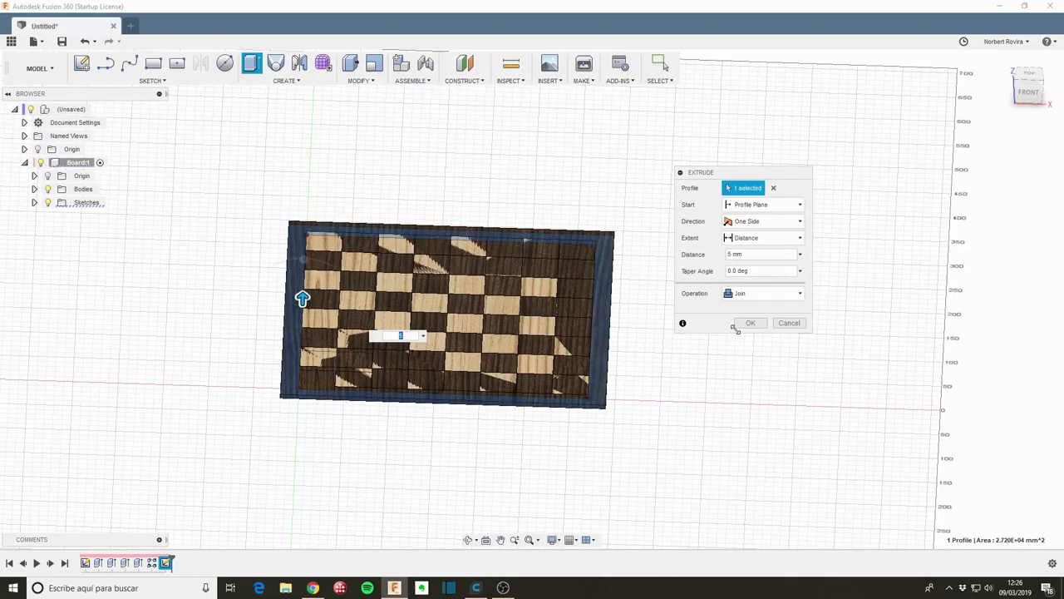
pyautogui.click(745, 324)
pyautogui.click(1029, 74)
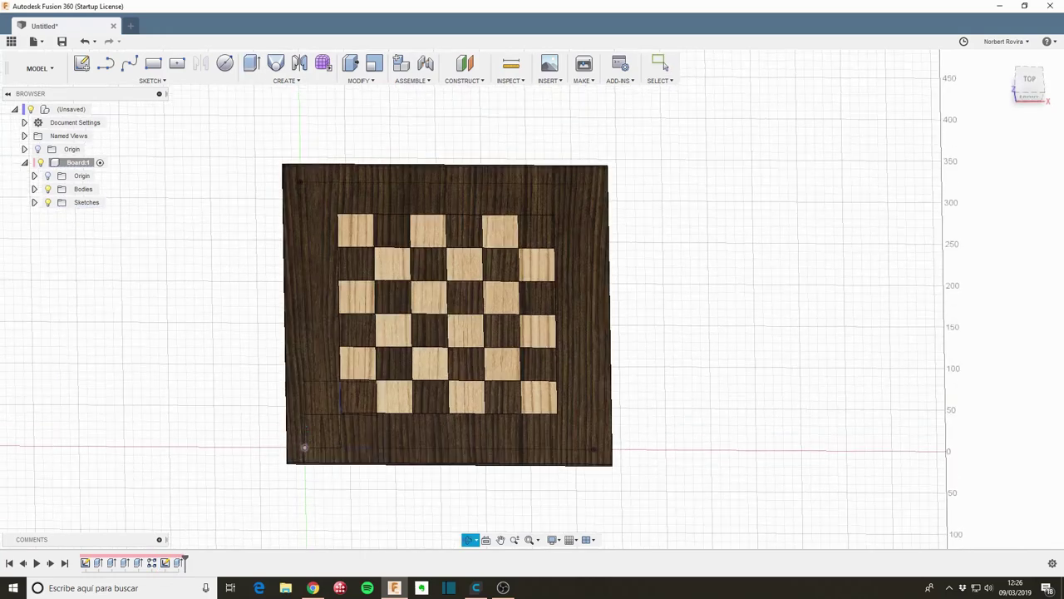
pyautogui.click(87, 41)
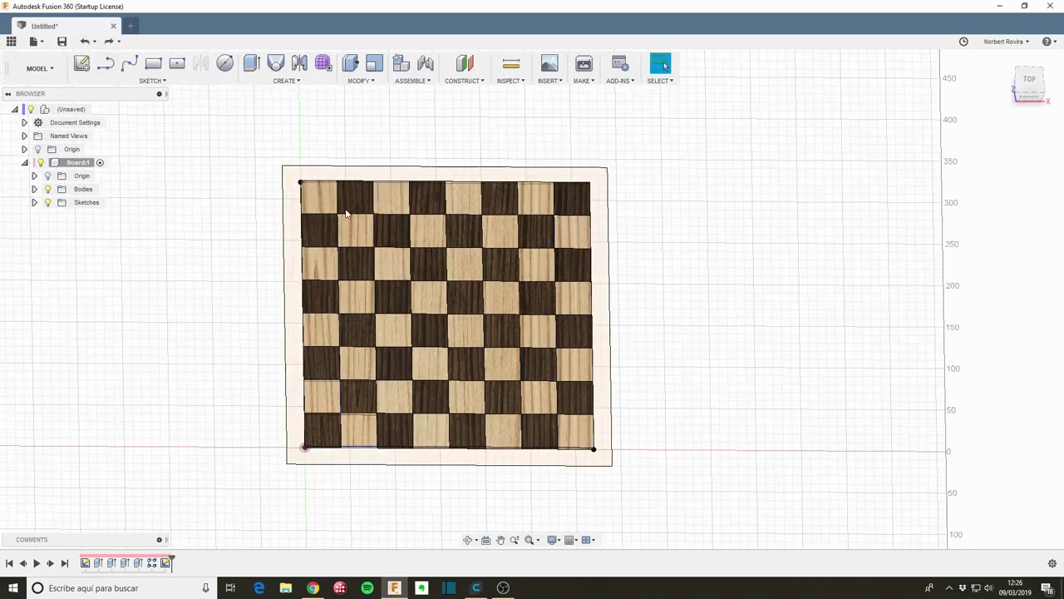
# Extrude the border ring profile 5 mm as a new body.
pyautogui.press('e')
pyautogui.click(294, 346)
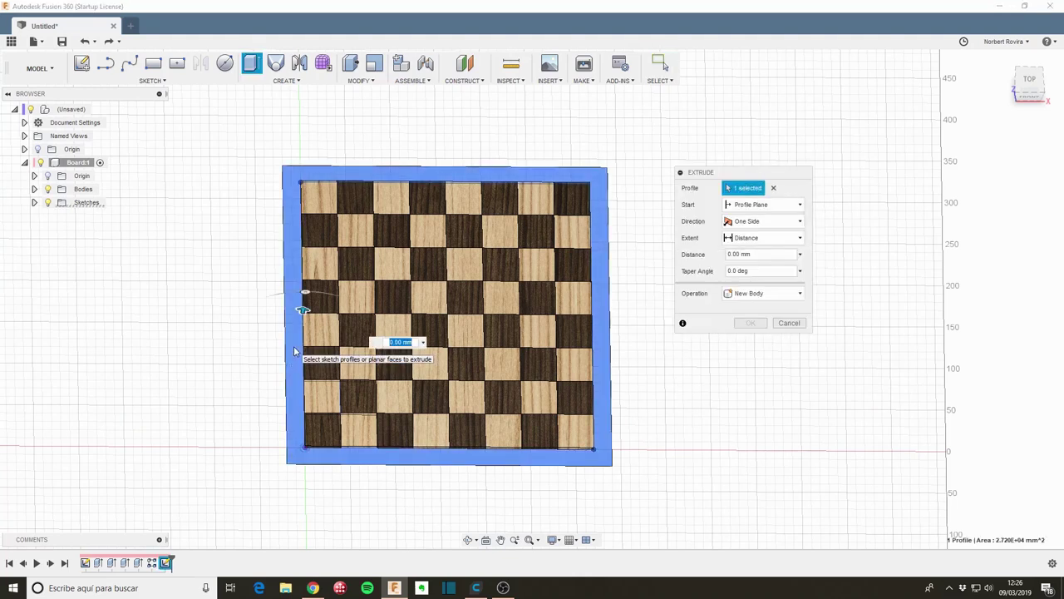
pyautogui.write('5')
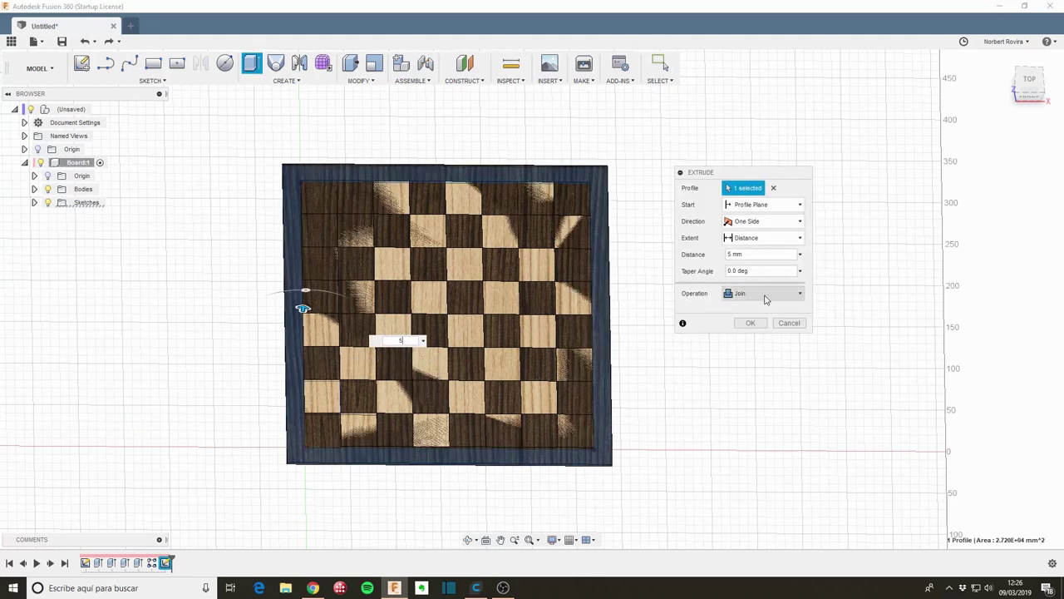
pyautogui.click(766, 293)
pyautogui.click(748, 348)
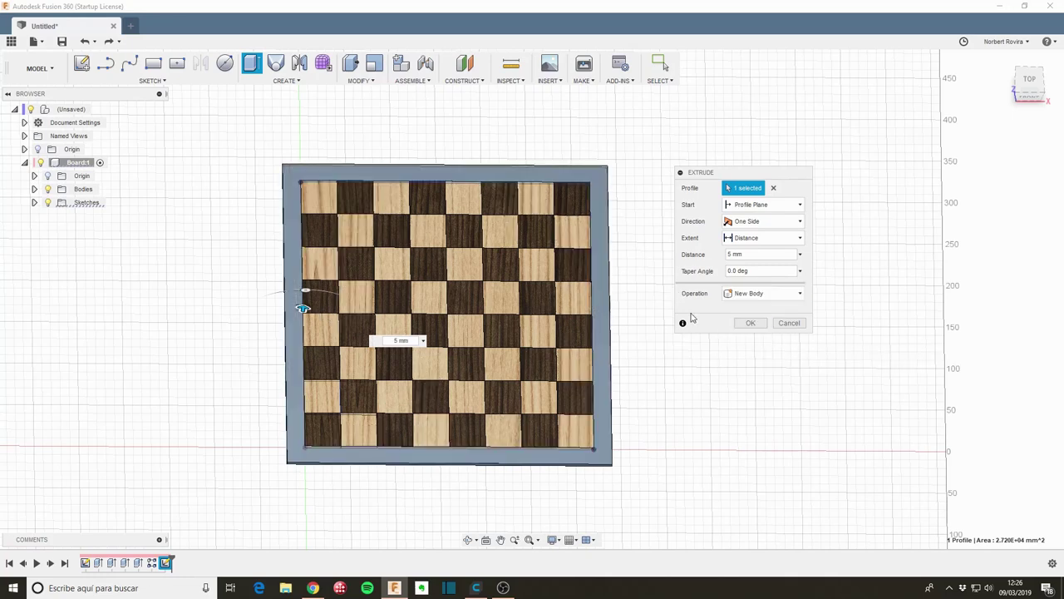
pyautogui.click(750, 322)
# Apply the 3D Walnut appearance to the border body.
pyautogui.keyDown('shift'); pyautogui.moveTo(630, 373); pyautogui.dragTo(636, 365, button='middle'); pyautogui.keyUp('shift')
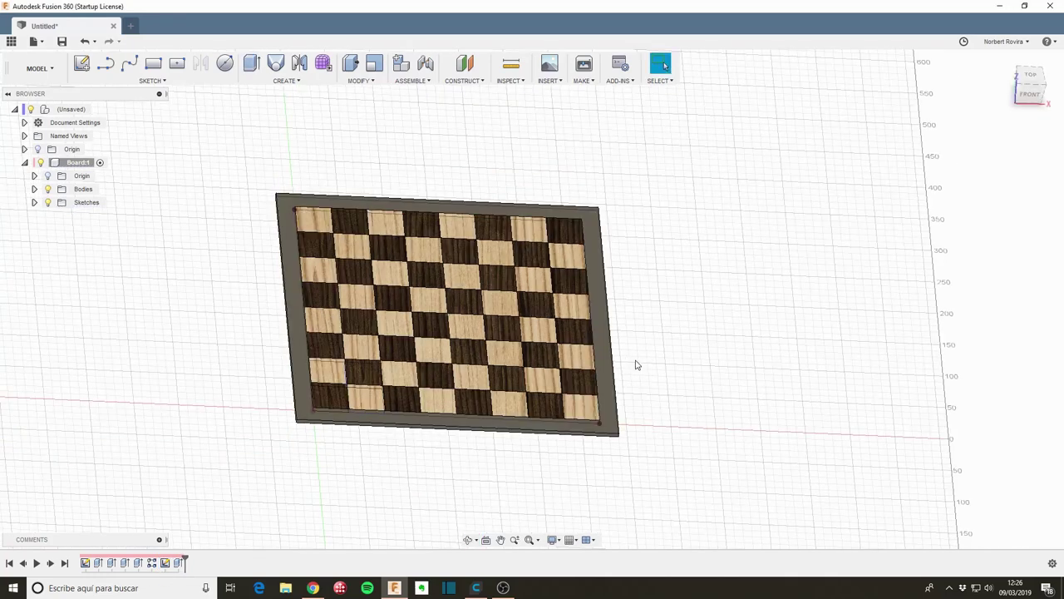
pyautogui.press('a')
pyautogui.moveTo(880, 257); pyautogui.dragTo(608, 352)
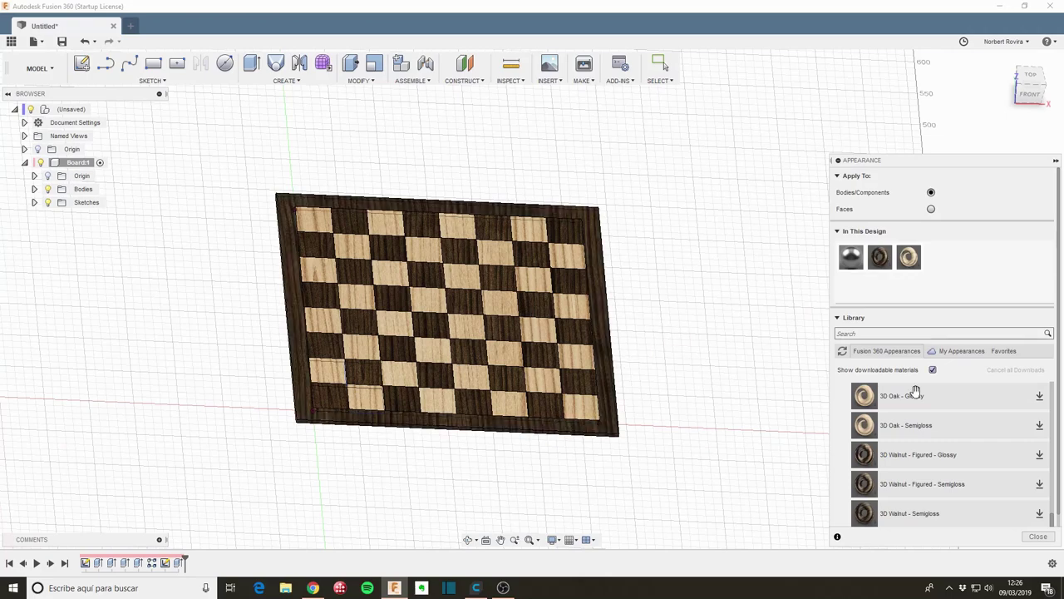
pyautogui.click(1038, 536)
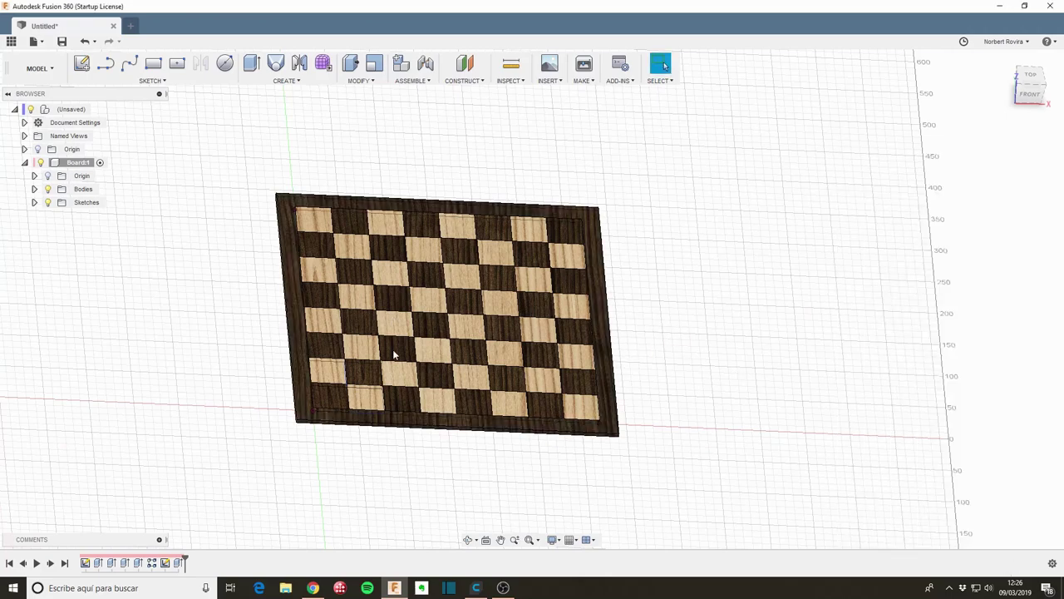
pyautogui.keyDown('shift'); pyautogui.moveTo(395, 355); pyautogui.dragTo(378, 336, button='middle'); pyautogui.keyUp('shift')
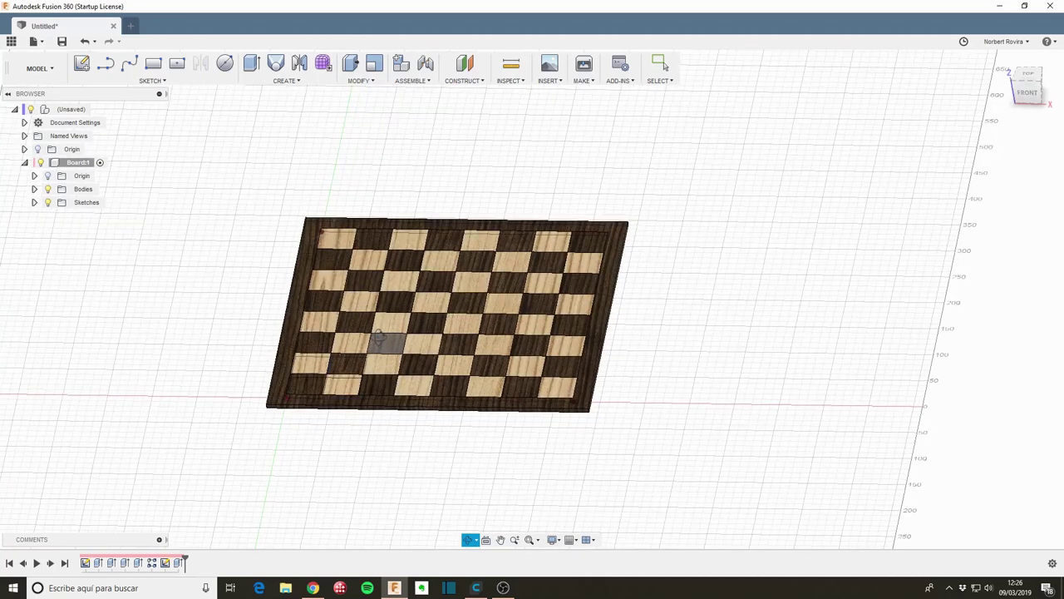
pyautogui.moveTo(190, 269); pyautogui.dragTo(208, 293, button='middle')
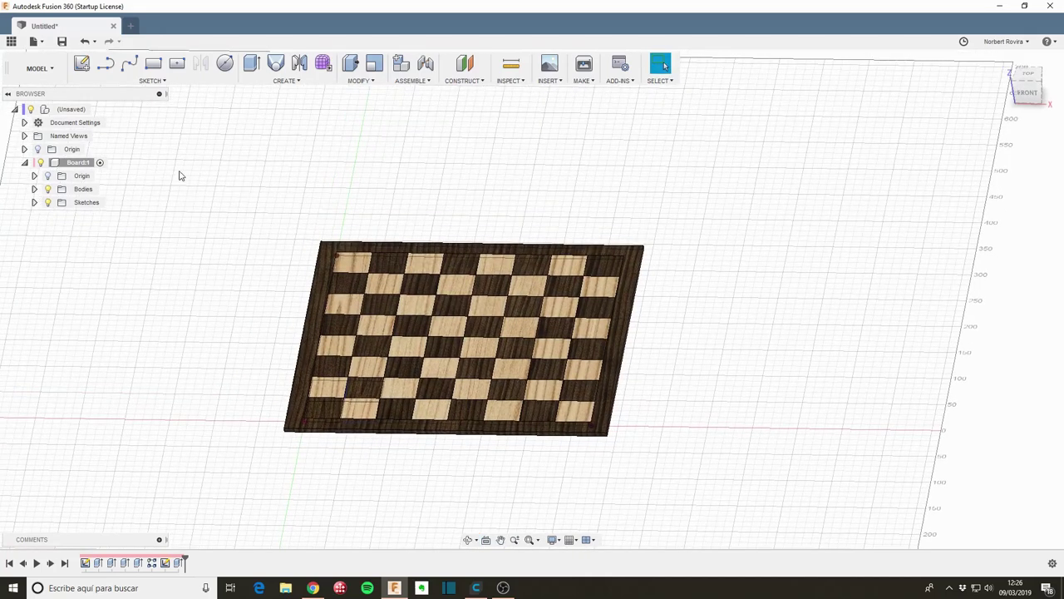
# Activate the root component and create a new component named Pawn.
pyautogui.click(98, 111)
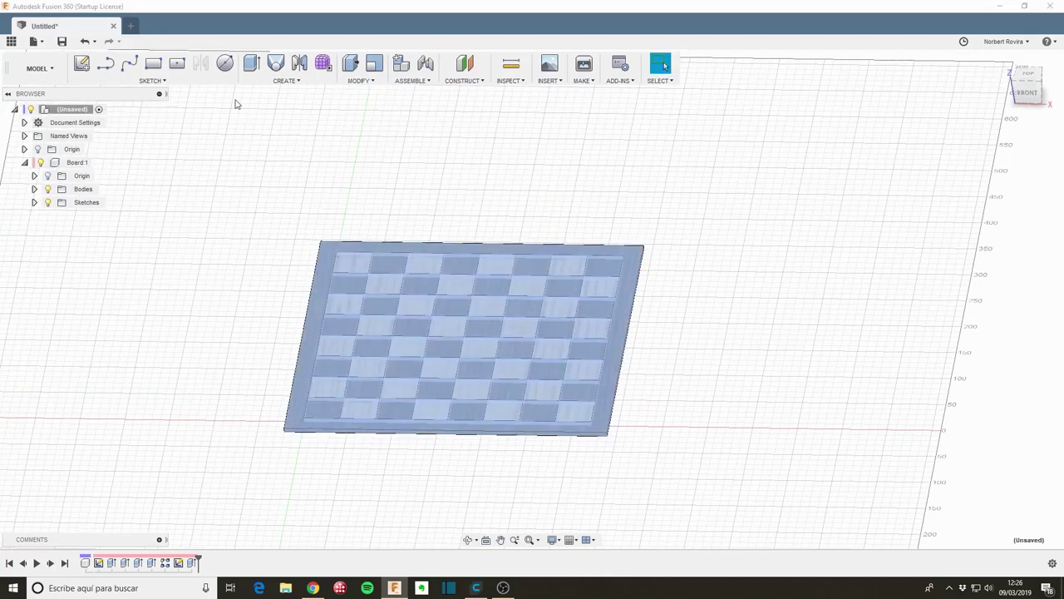
pyautogui.click(288, 81)
pyautogui.click(291, 91)
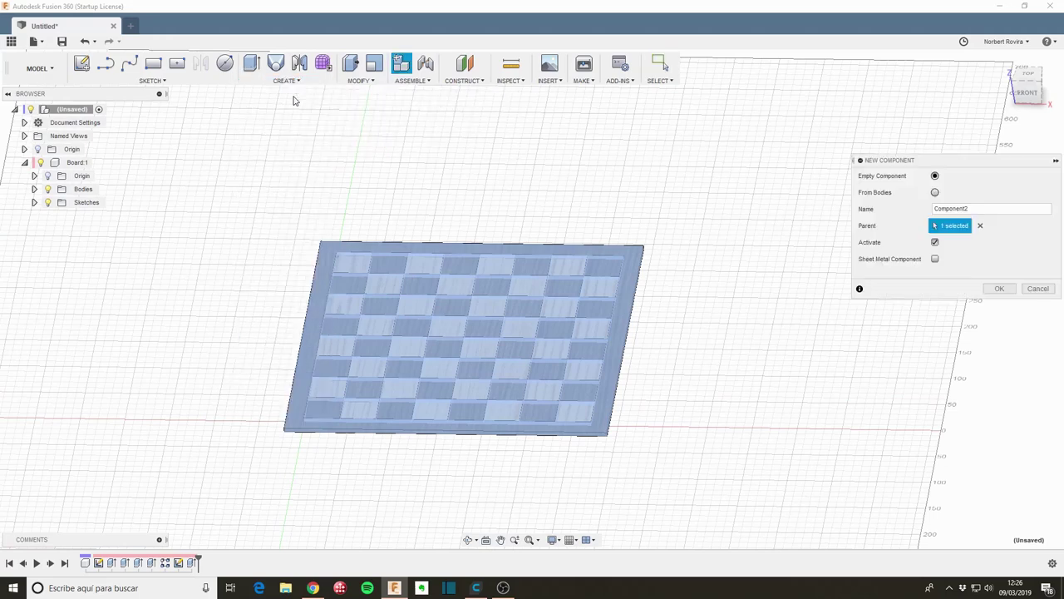
pyautogui.moveTo(970, 215); pyautogui.dragTo(922, 210)
pyautogui.write('Pawn')
pyautogui.click(999, 288)
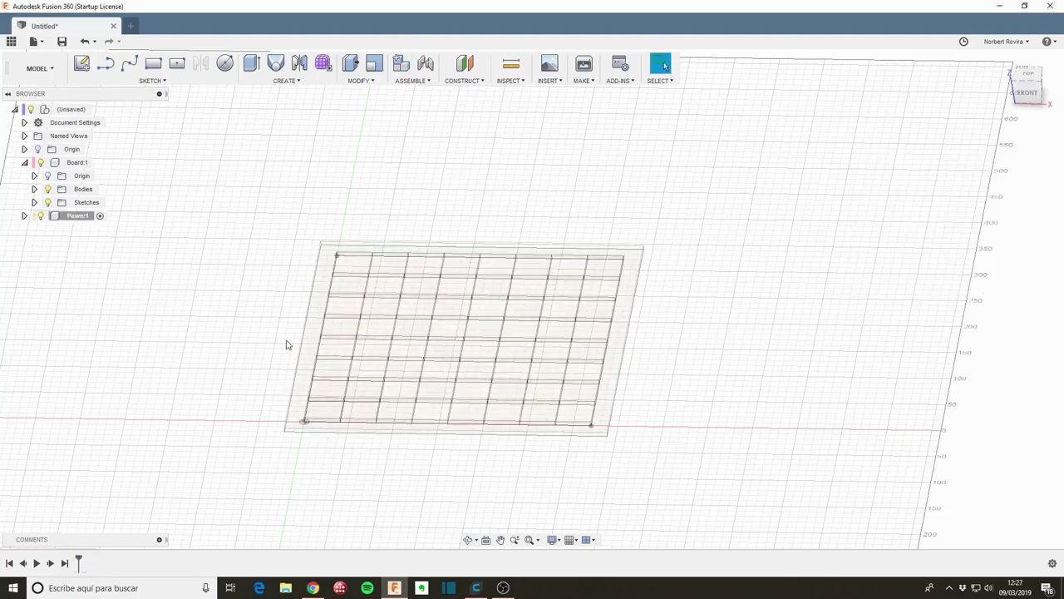
# Start a sketch on the XZ plane, replacing the one begun on the wrong plane.
pyautogui.click(82, 63)
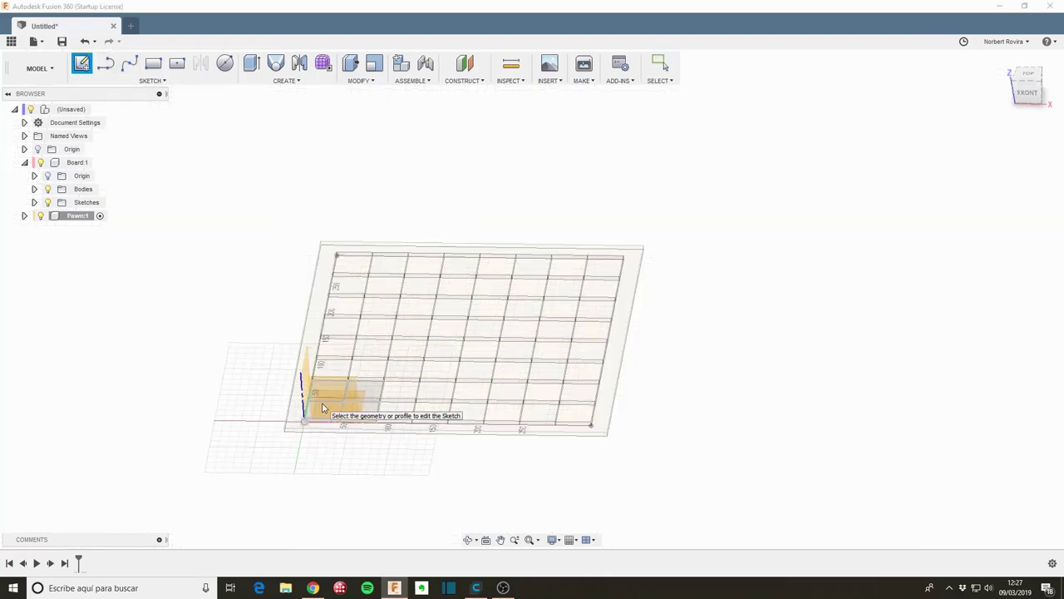
pyautogui.click(322, 408)
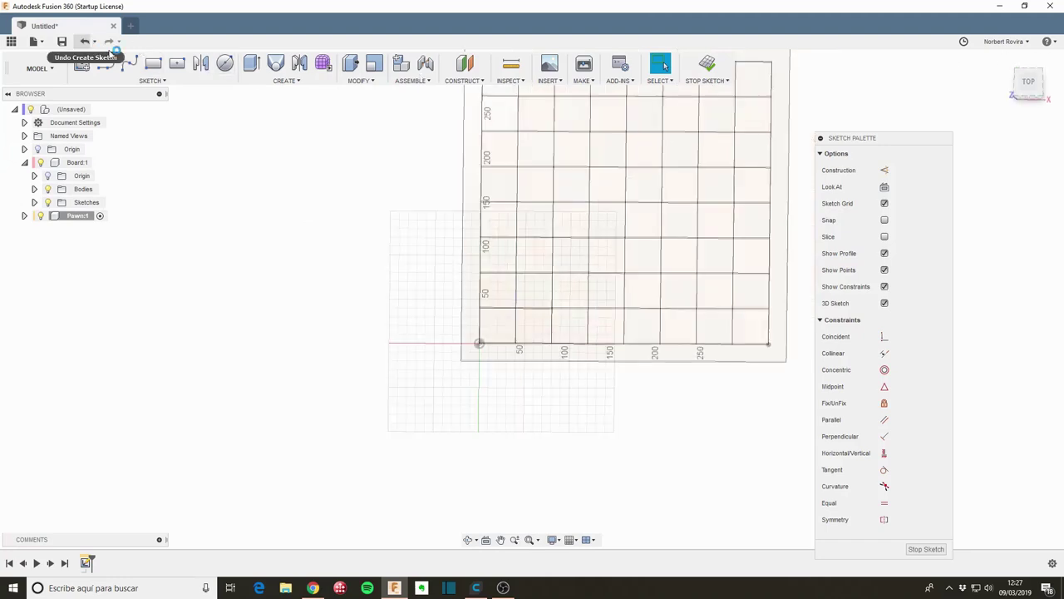
pyautogui.click(84, 43)
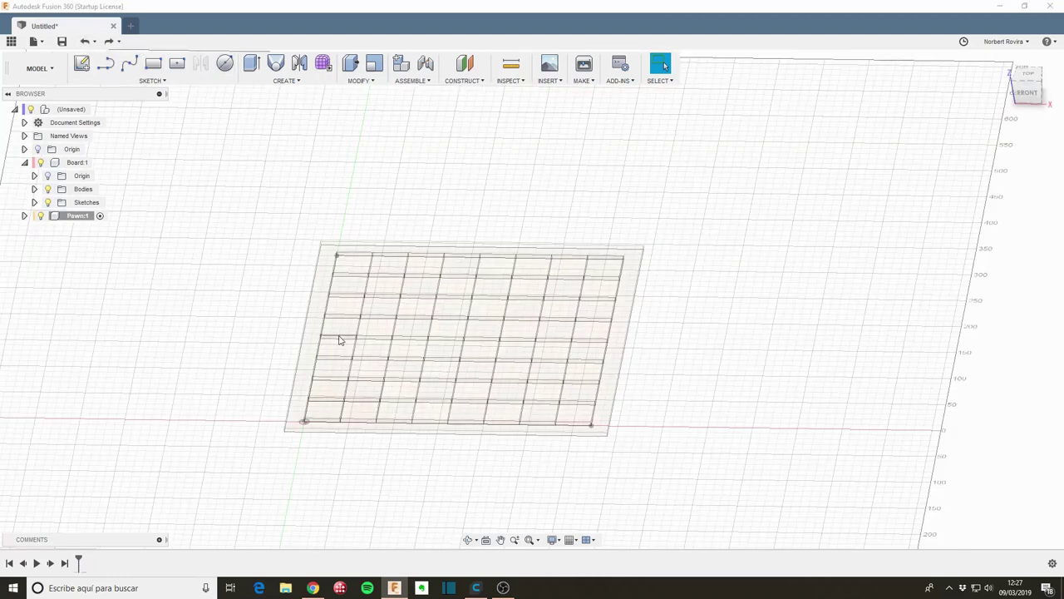
pyautogui.press('s')
pyautogui.click(432, 383)
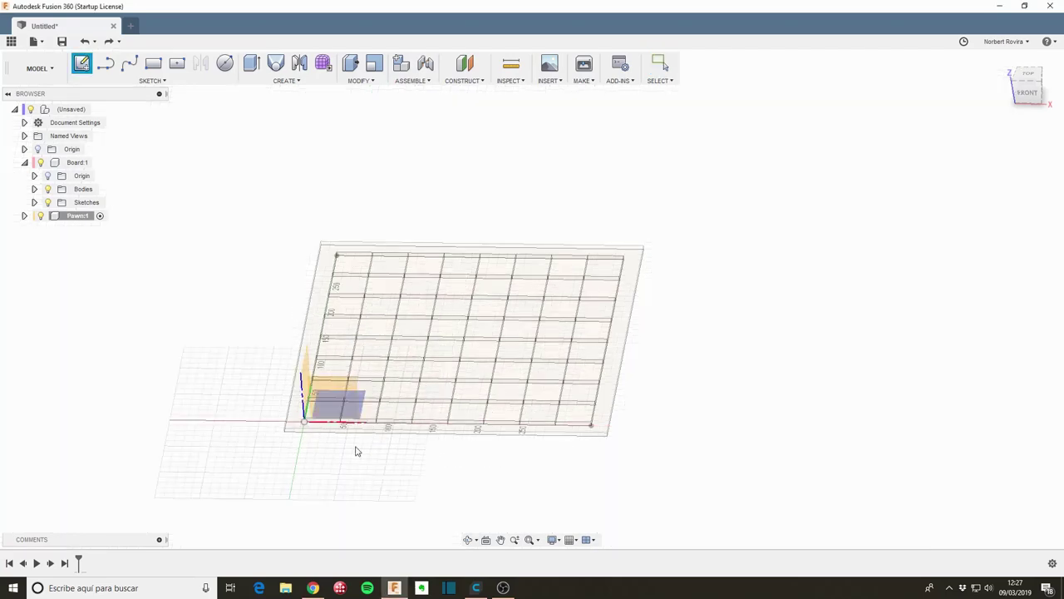
pyautogui.click(337, 394)
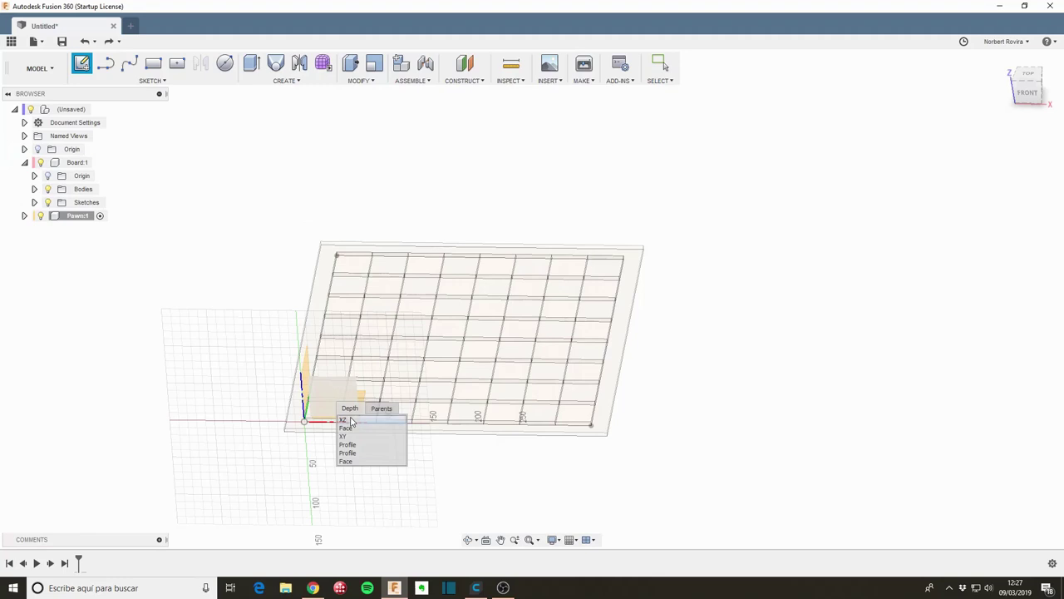
pyautogui.click(356, 420)
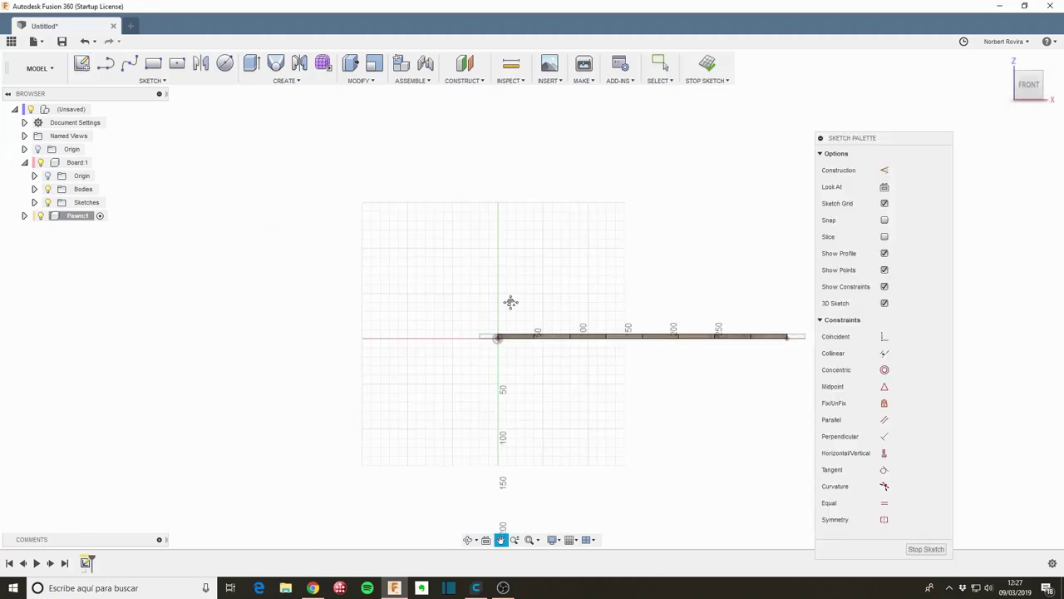
pyautogui.moveTo(511, 302)
pyautogui.mouseDown(button='middle')
pyautogui.moveTo(421, 371)
pyautogui.moveTo(380, 385)
pyautogui.mouseUp(button='middle')
pyautogui.scroll(2, 421, 371)
# Attach the pawn.jpg image as a canvas on the XZ sketch plane.
pyautogui.click(562, 82)
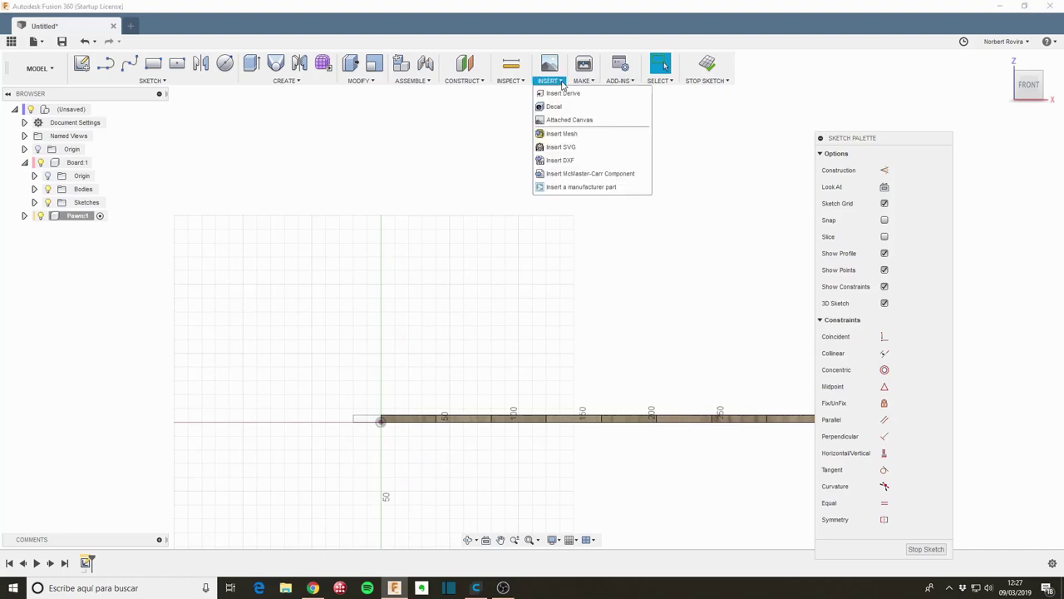
pyautogui.click(583, 122)
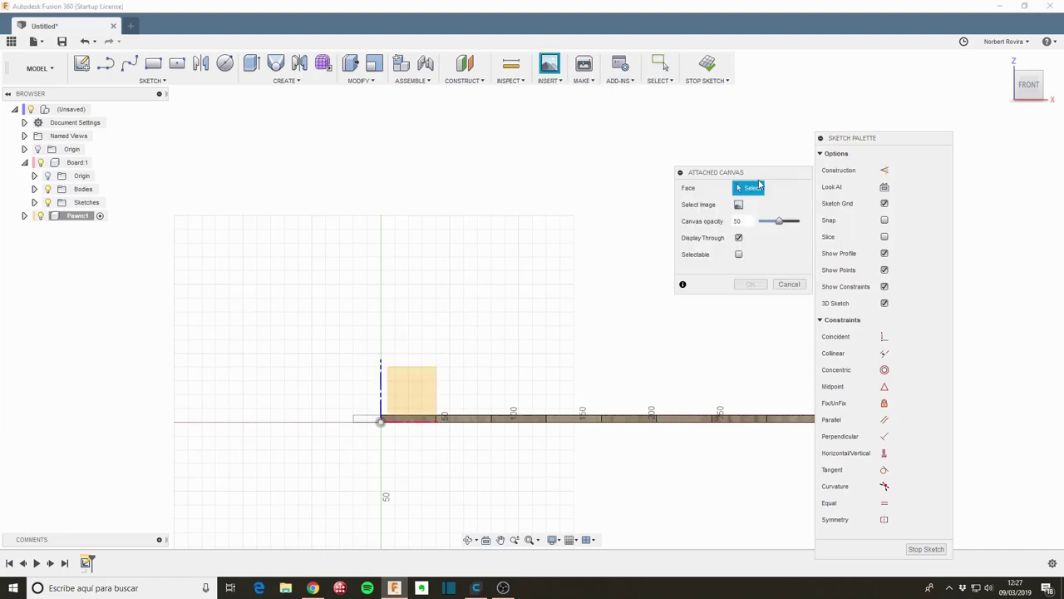
pyautogui.click(427, 385)
pyautogui.click(738, 205)
pyautogui.doubleClick(251, 170)
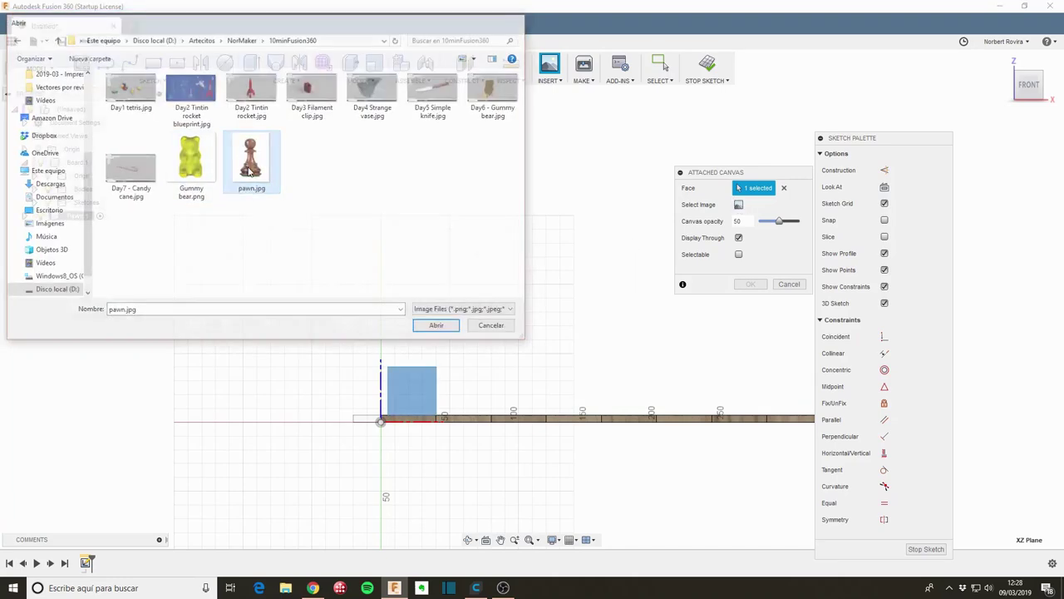
# Enlarge the pawn image, move it onto the board centred on the axis, and confirm.
pyautogui.moveTo(395, 407); pyautogui.dragTo(408, 395)
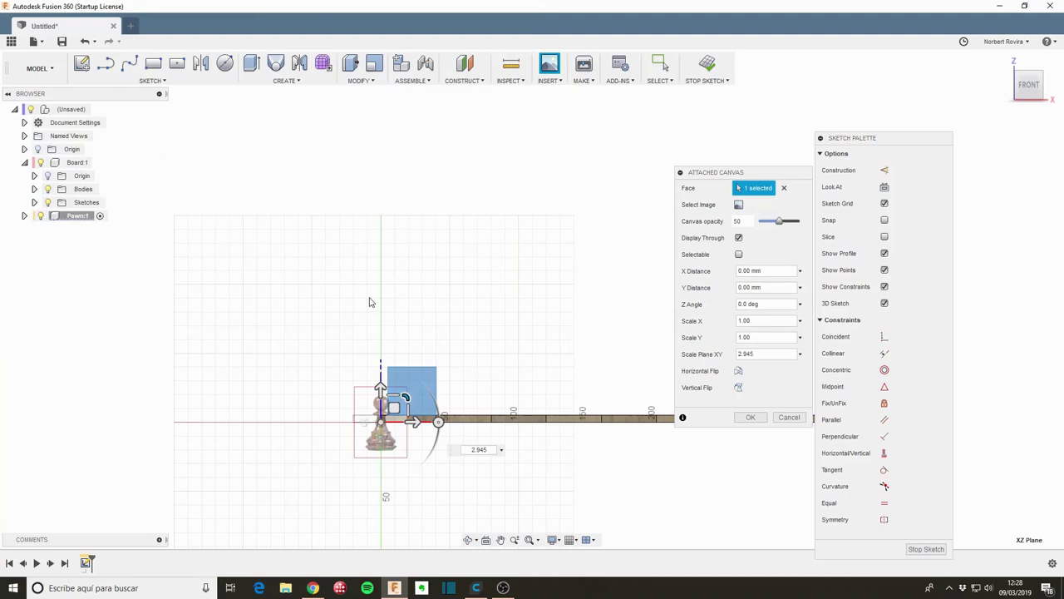
pyautogui.moveTo(370, 302)
pyautogui.keyDown('shift'); pyautogui.mouseDown(button='middle')
pyautogui.moveTo(370, 324)
pyautogui.moveTo(368, 314)
pyautogui.mouseUp(button='middle'); pyautogui.keyUp('shift')
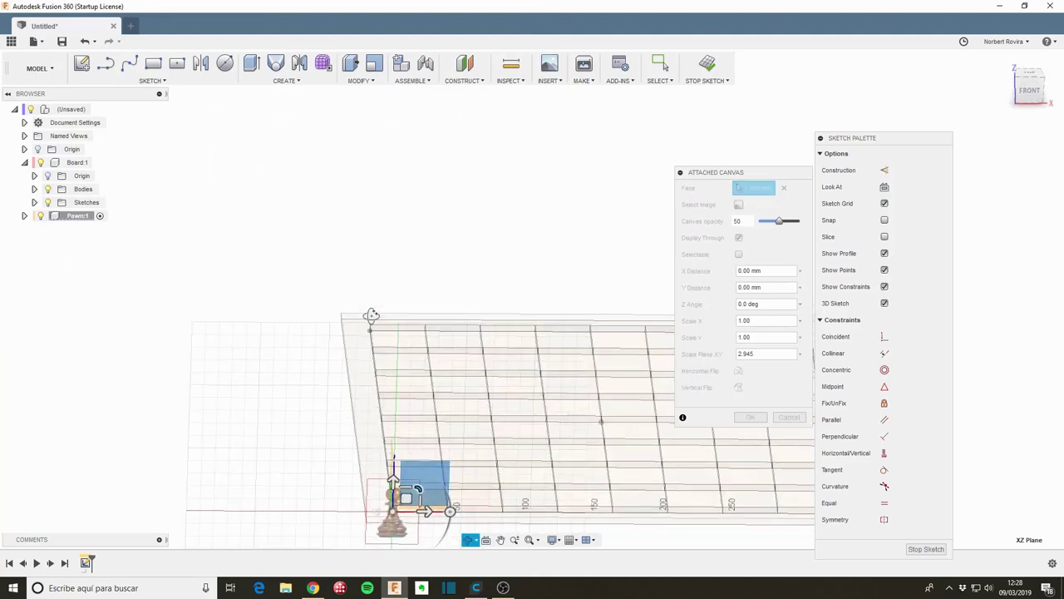
pyautogui.moveTo(404, 473); pyautogui.dragTo(409, 463)
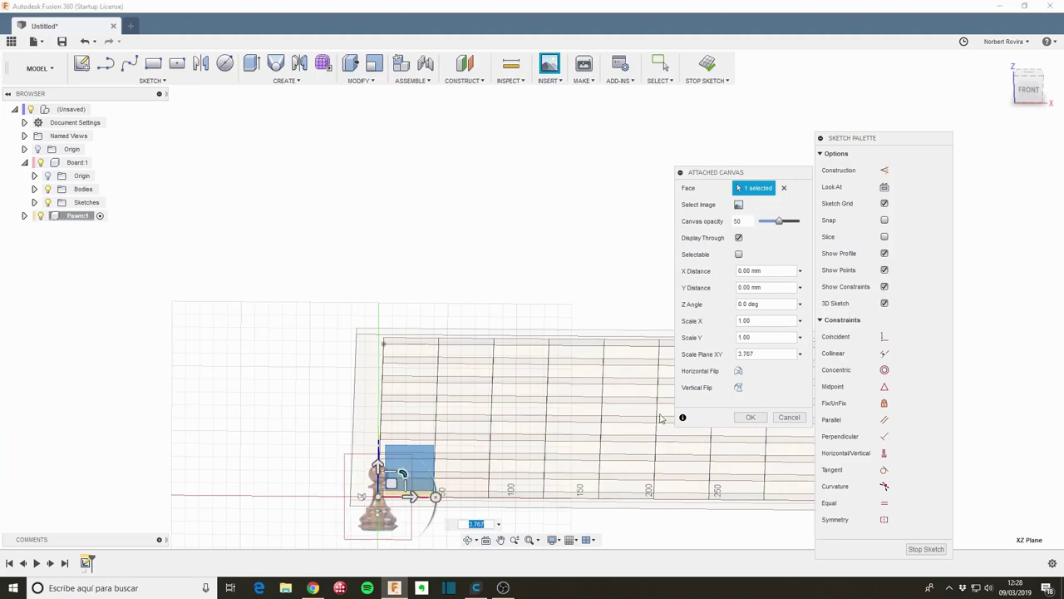
pyautogui.keyDown('shift'); pyautogui.moveTo(471, 537); pyautogui.dragTo(490, 466, button='middle'); pyautogui.keyUp('shift')
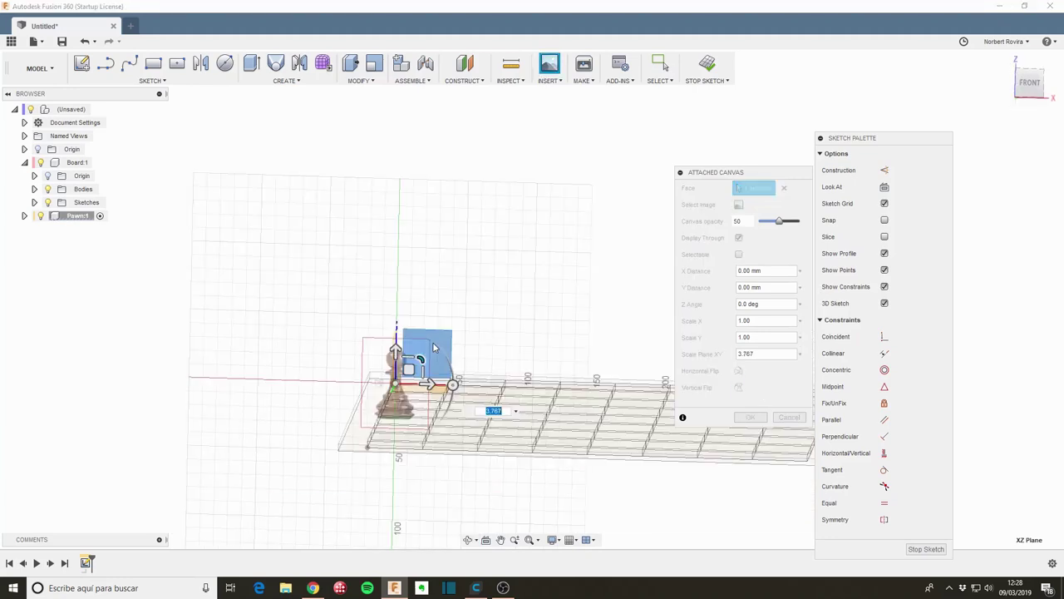
pyautogui.click(1031, 85)
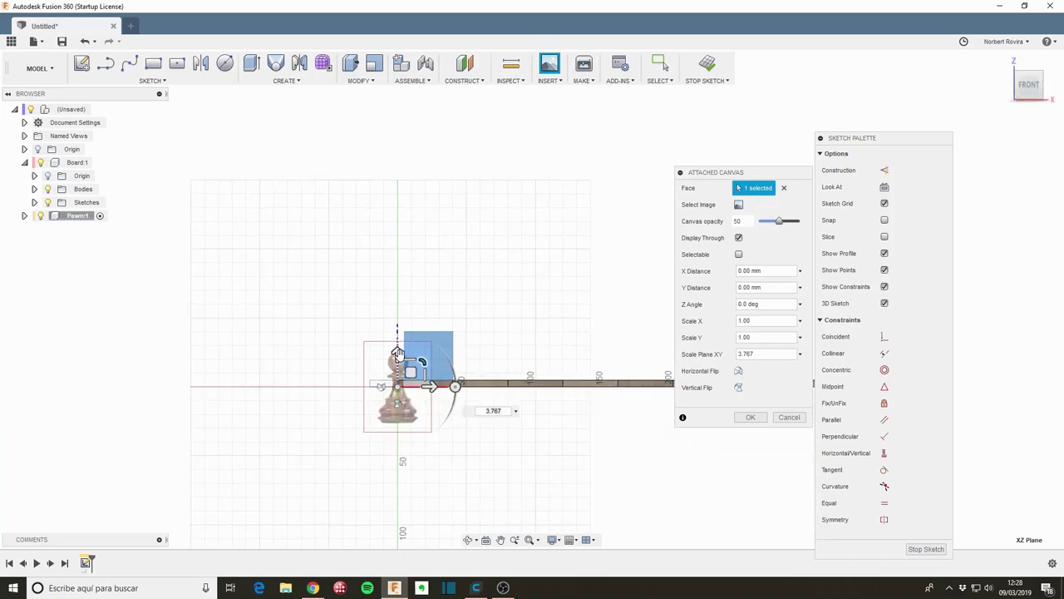
pyautogui.moveTo(397, 352); pyautogui.dragTo(398, 313)
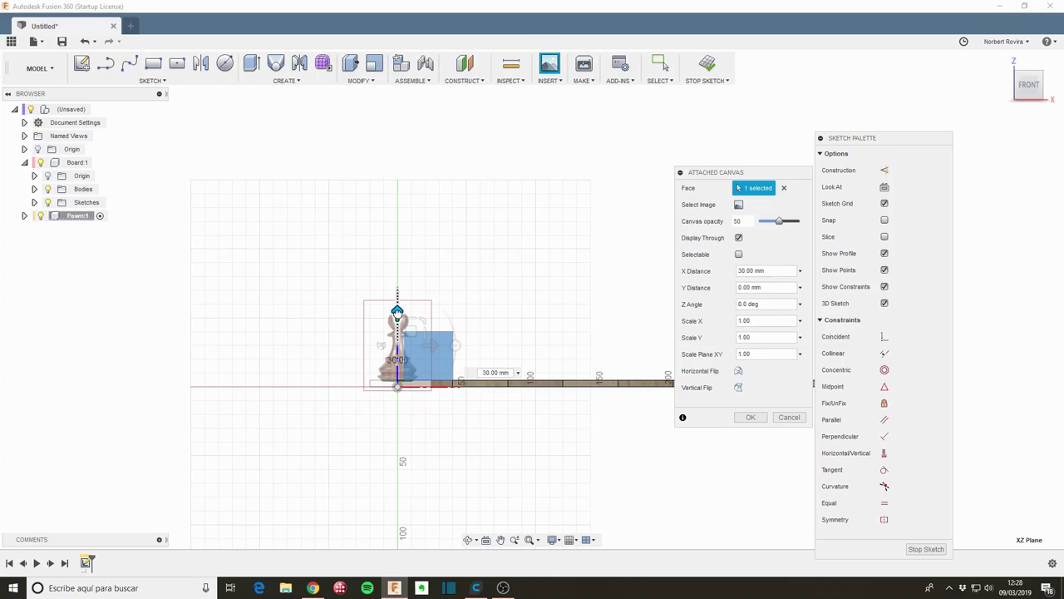
pyautogui.scroll(3, 394, 385)
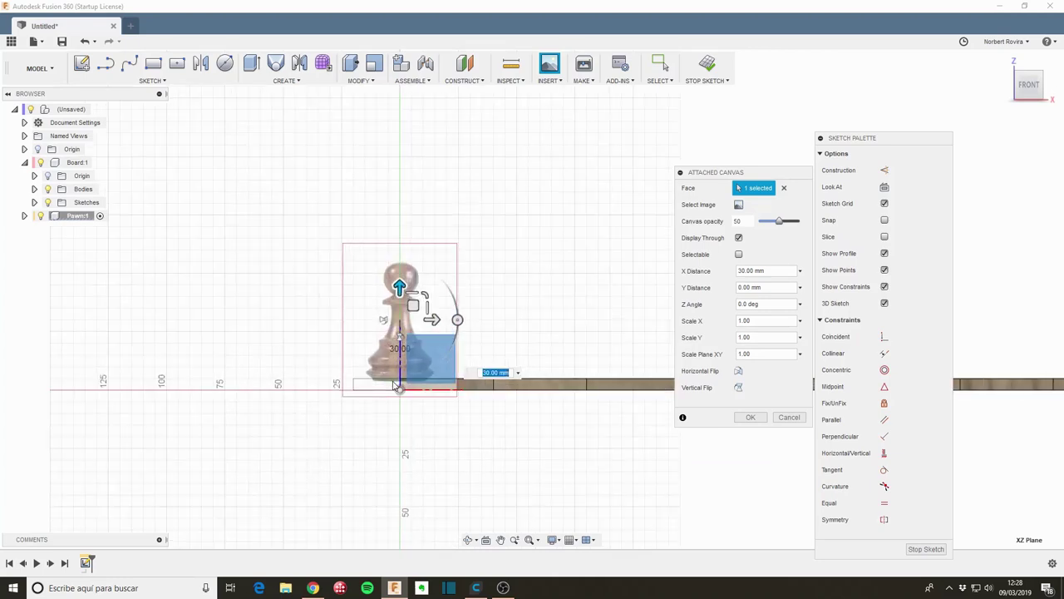
pyautogui.scroll(3, 394, 385)
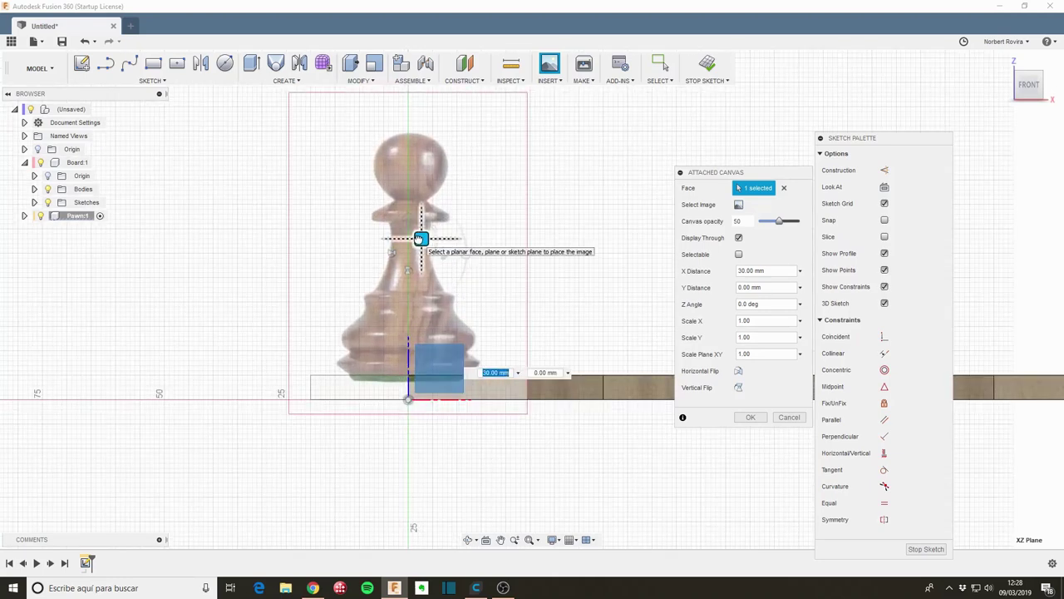
pyautogui.moveTo(422, 239); pyautogui.dragTo(417, 232)
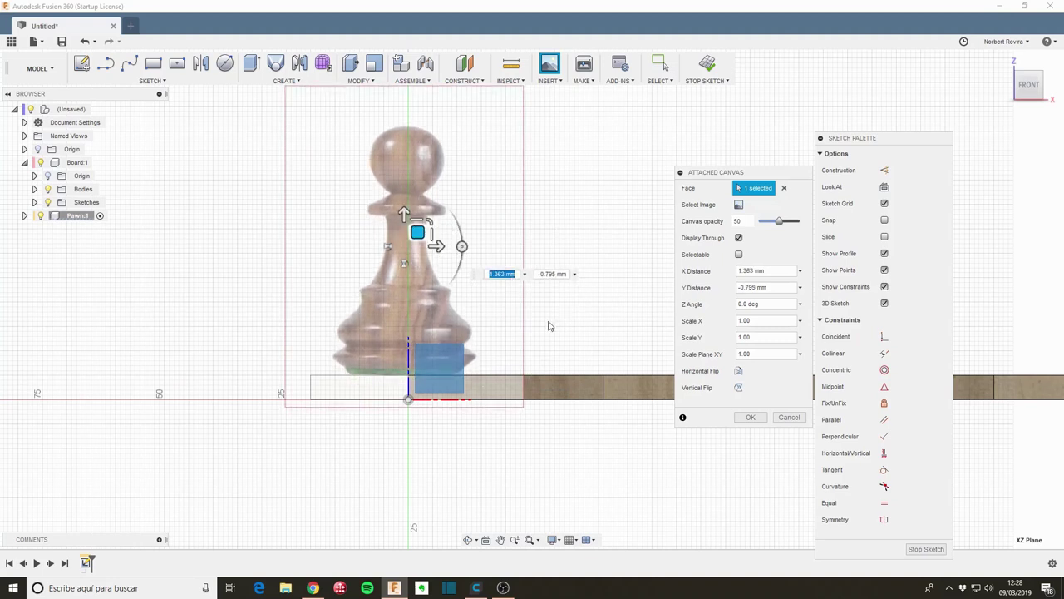
pyautogui.click(748, 419)
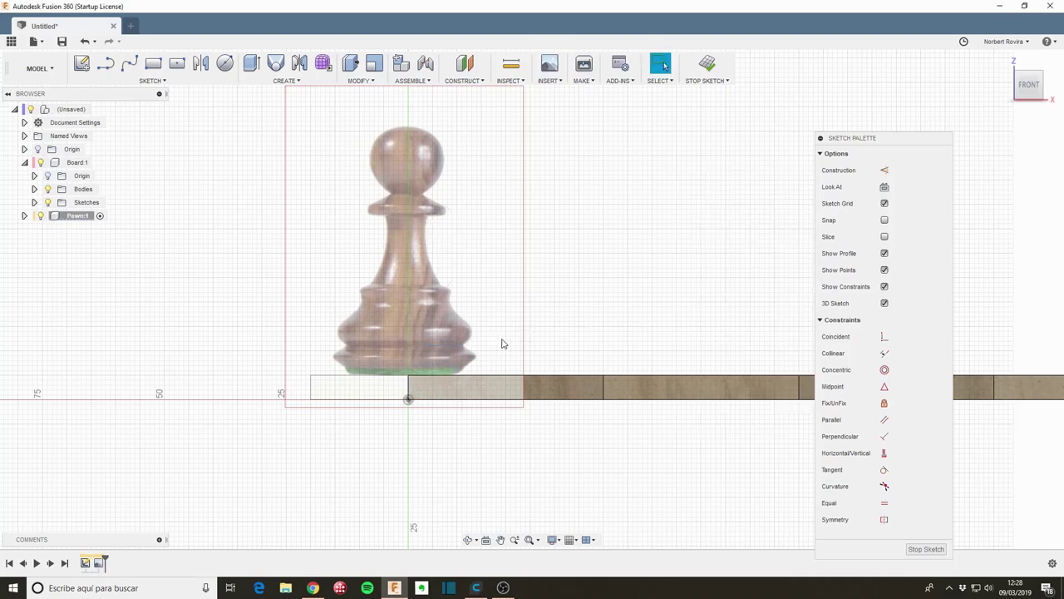
# Draw a line from the origin along the pawn's base, then an angled line up the flare.
pyautogui.press('l')
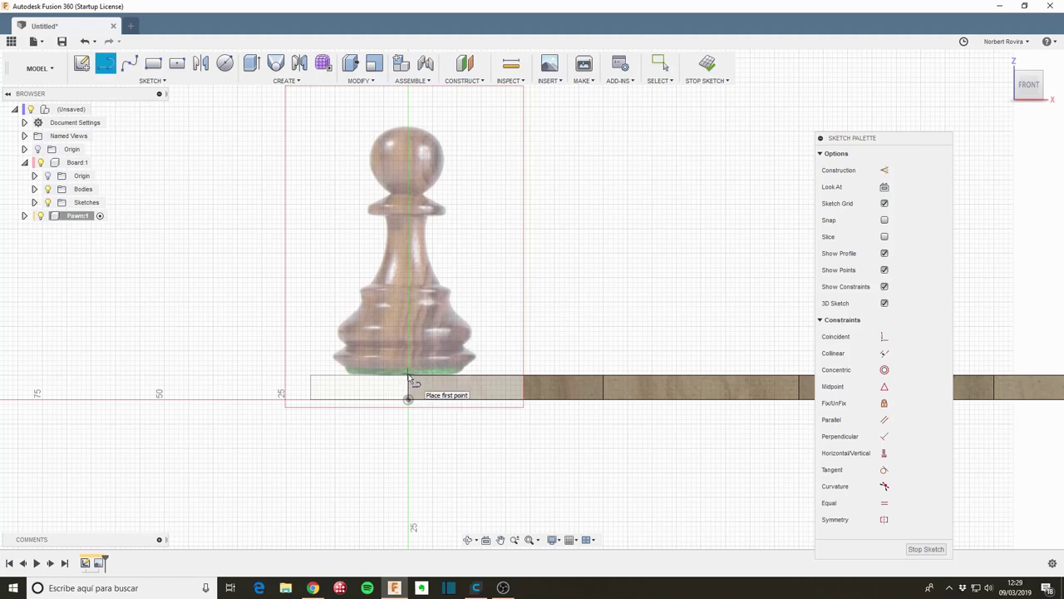
pyautogui.click(407, 374)
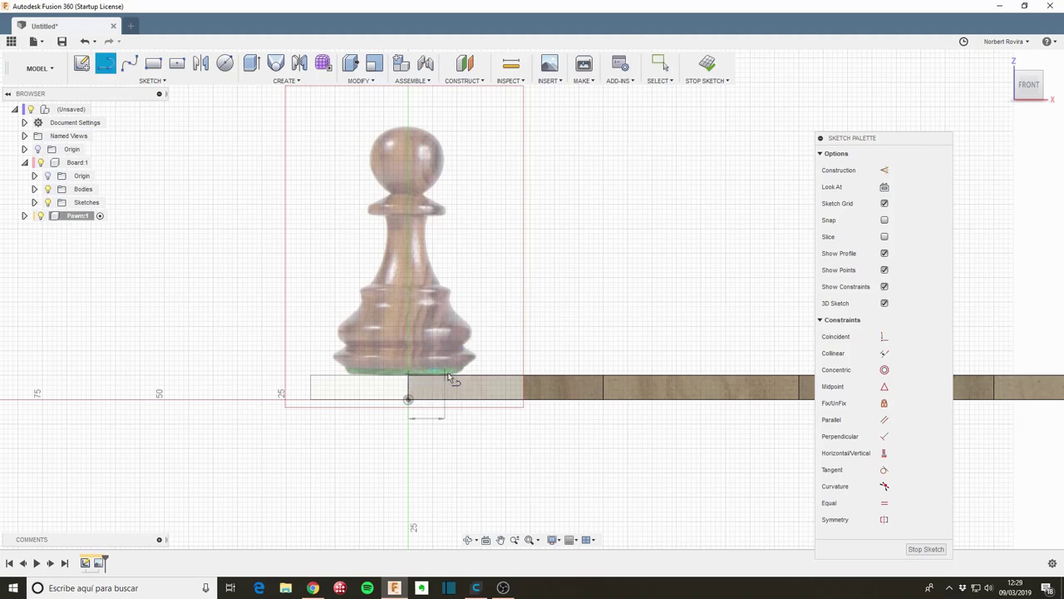
pyautogui.click(455, 374)
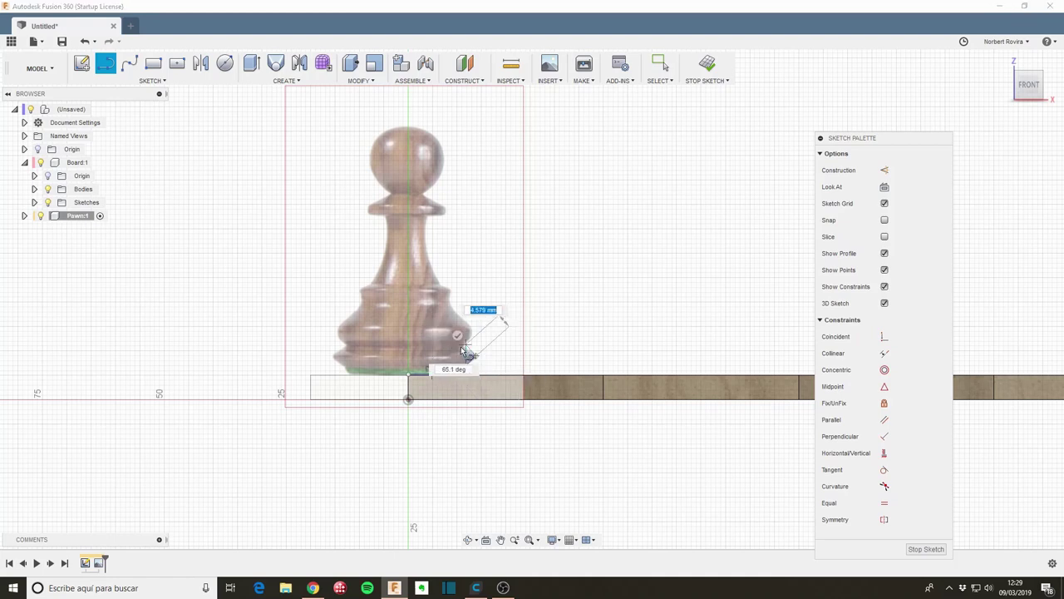
pyautogui.scroll(3, 466, 349)
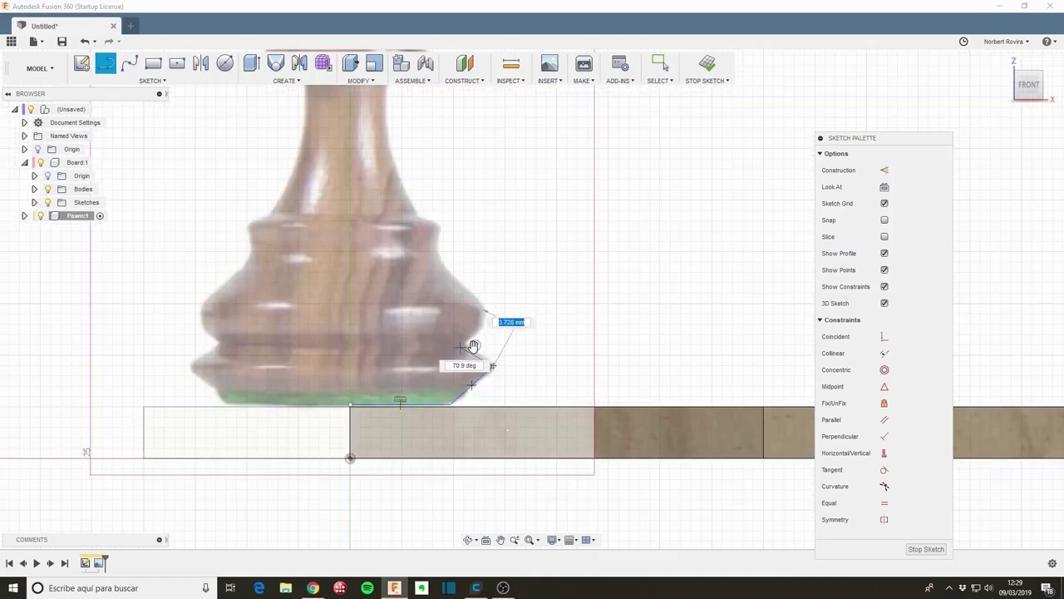
pyautogui.click(467, 347)
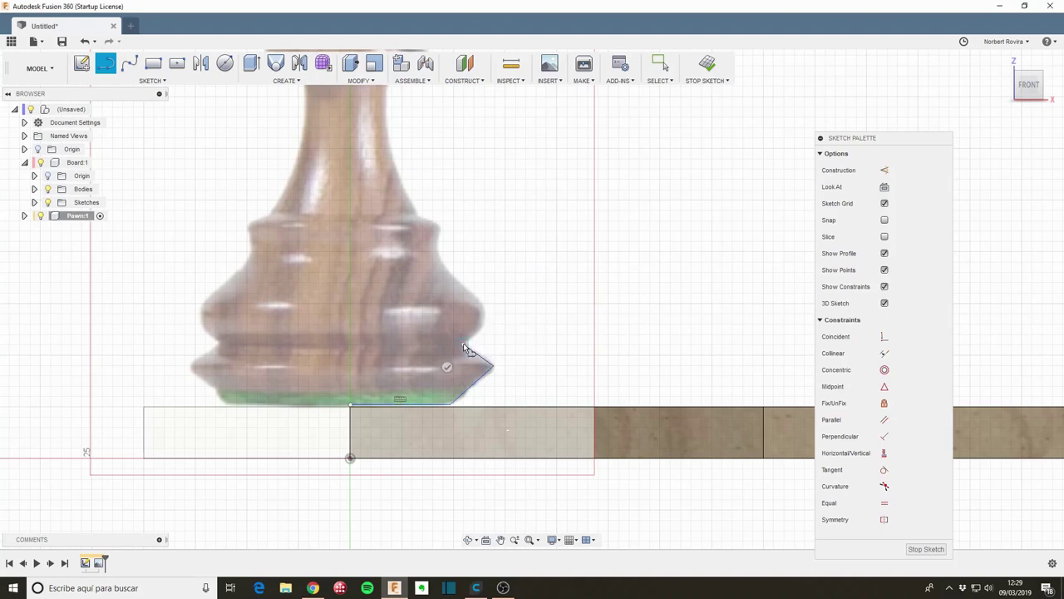
pyautogui.press('s')
pyautogui.click(490, 370)
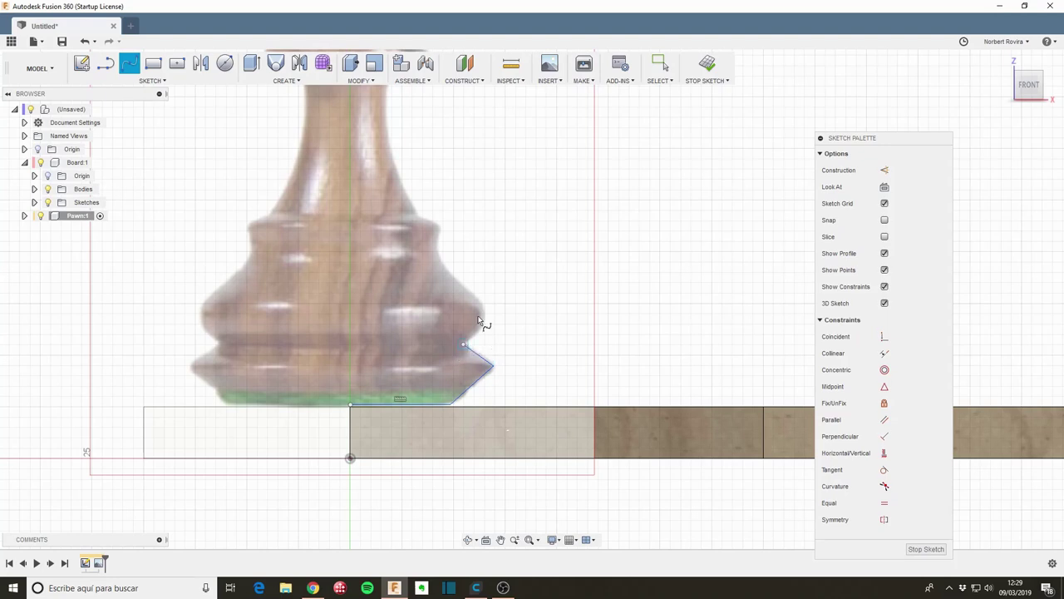
# Draw a spline from the flare line's endpoint up along the pawn's lower body outline.
pyautogui.click(464, 343)
pyautogui.click(455, 278)
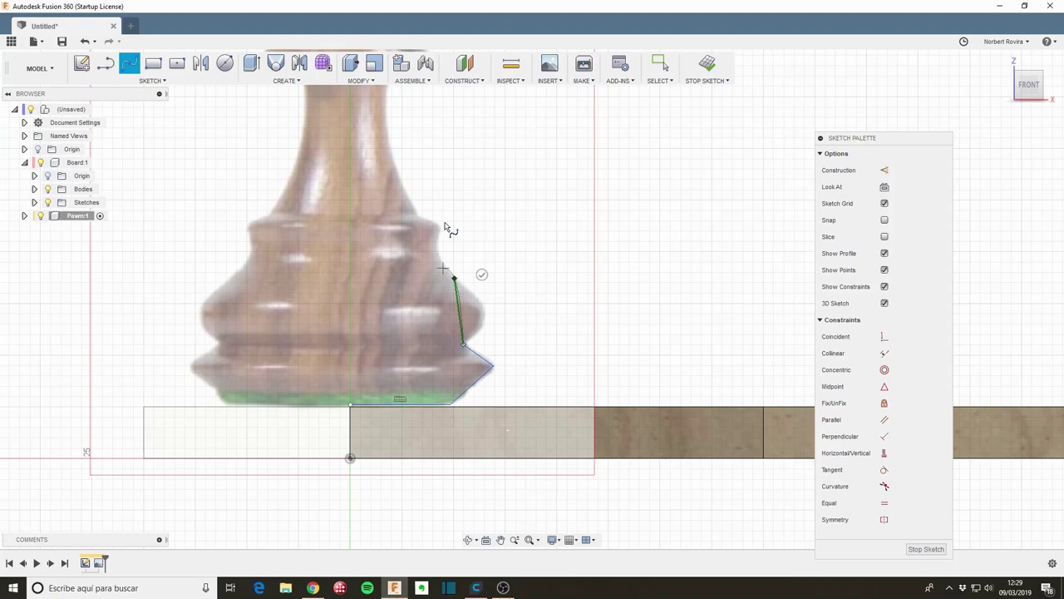
pyautogui.click(440, 231)
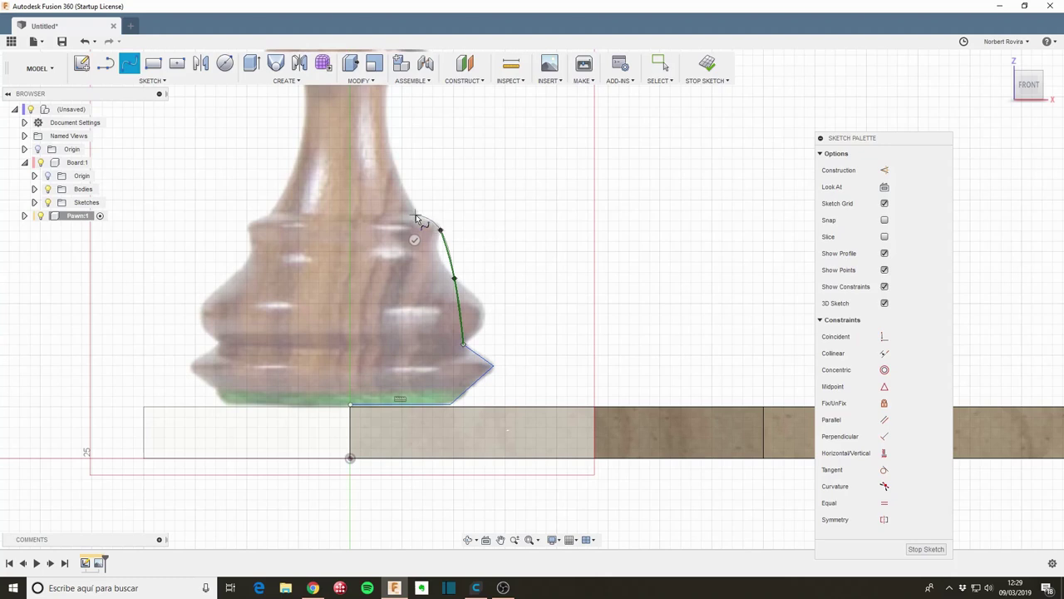
pyautogui.click(417, 218)
pyautogui.click(414, 242)
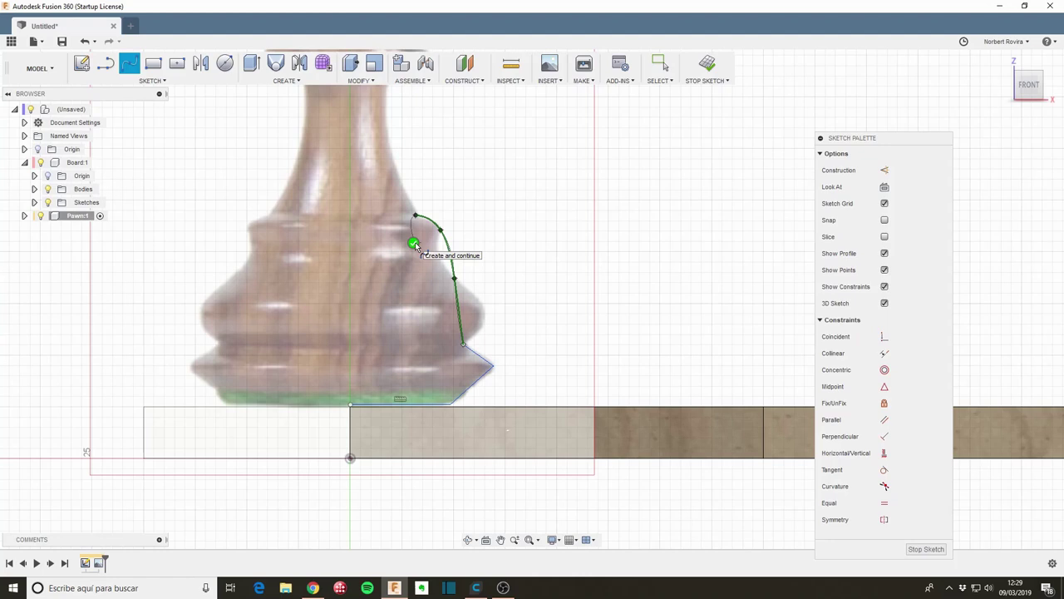
pyautogui.press('Escape')
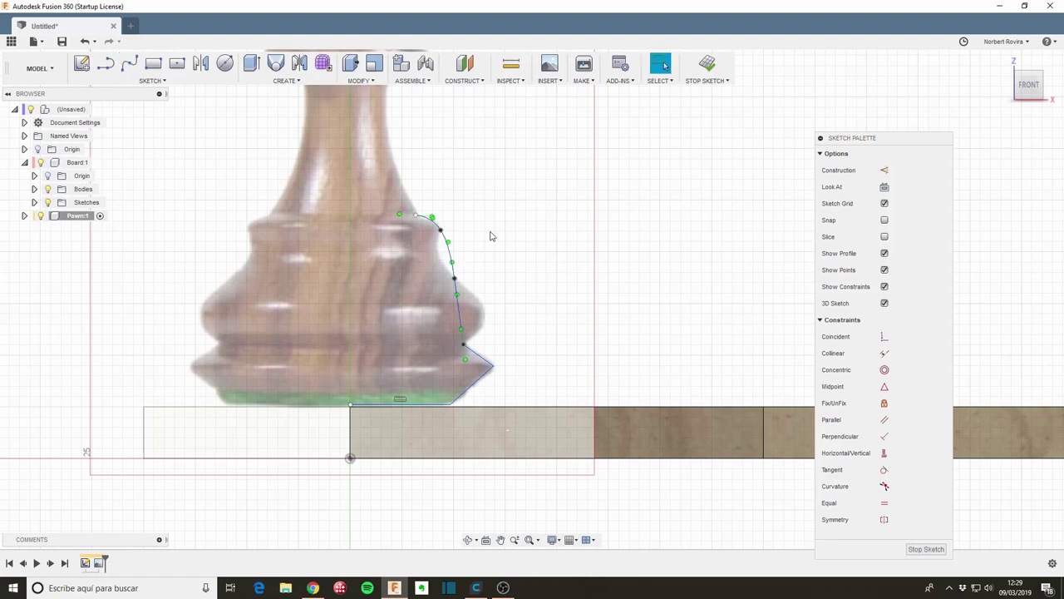
# Nudge the spline's upper fit point onto the pawn's outline.
pyautogui.click(448, 243)
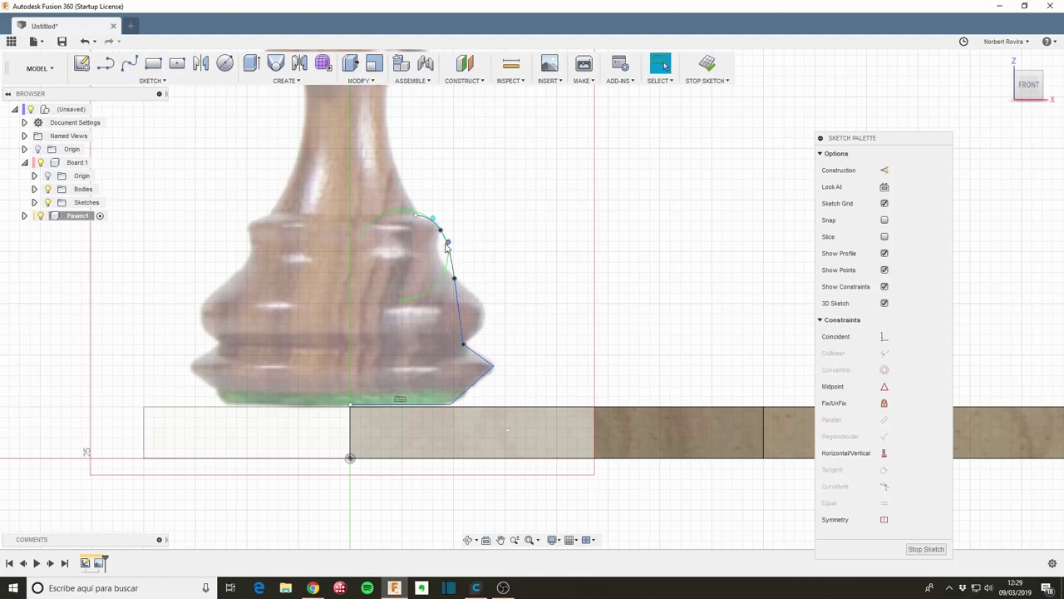
pyautogui.moveTo(447, 244); pyautogui.dragTo(440, 248)
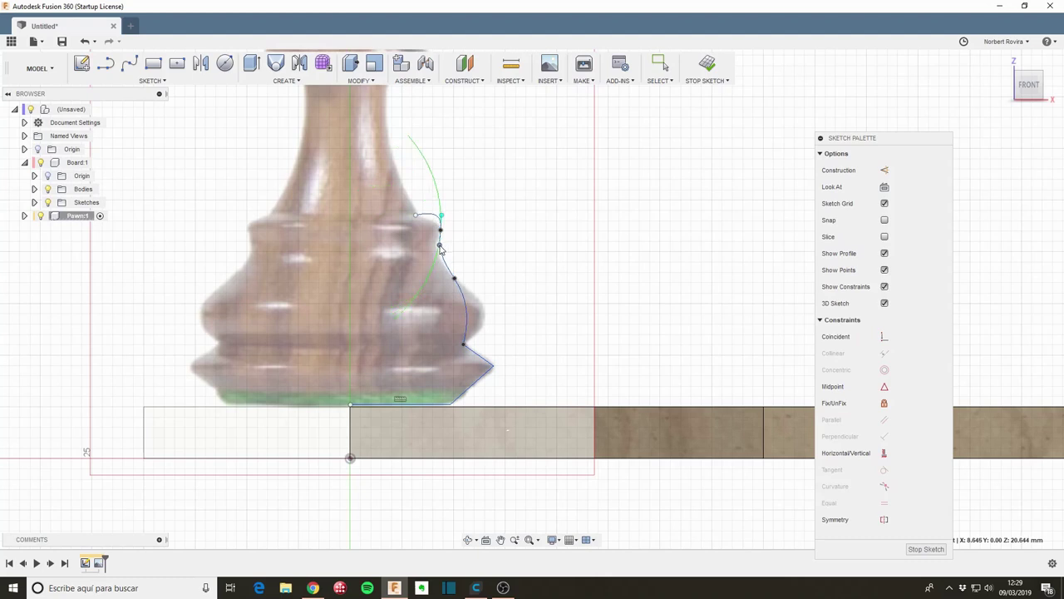
pyautogui.click(466, 339)
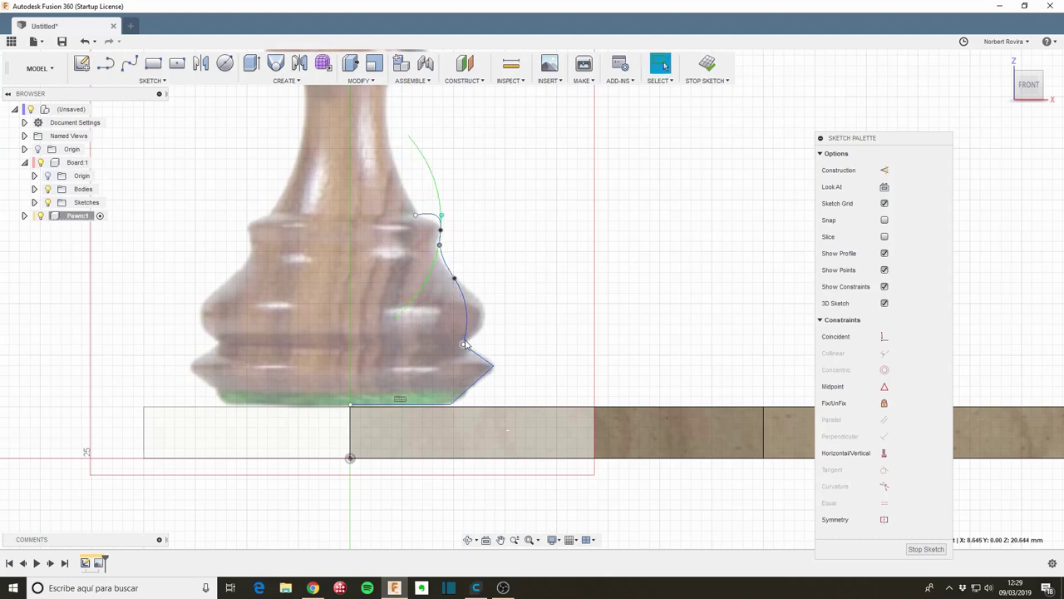
pyautogui.click(467, 326)
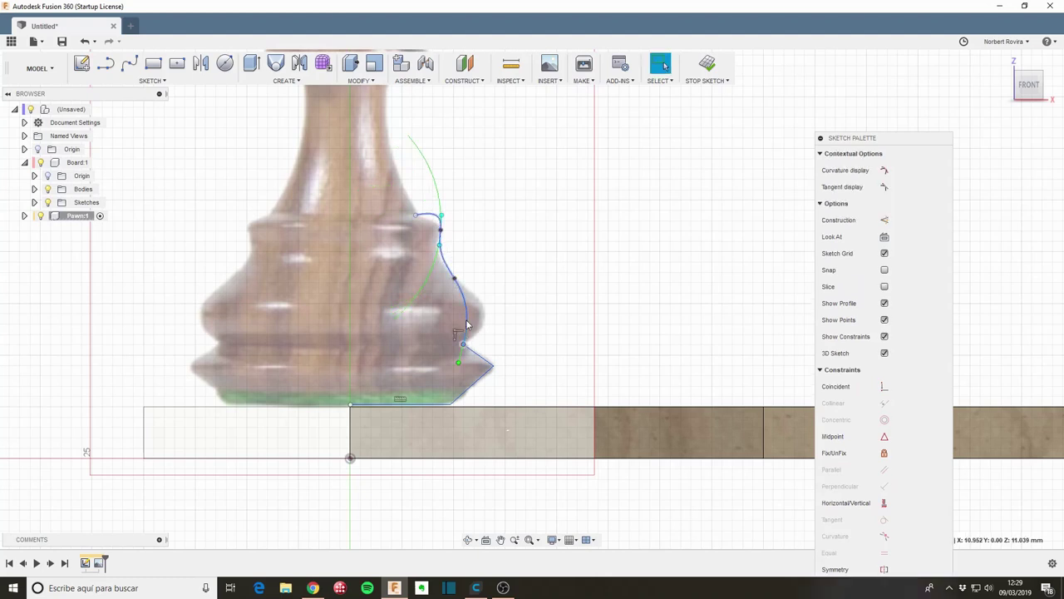
pyautogui.click(460, 287)
pyautogui.press('Escape')
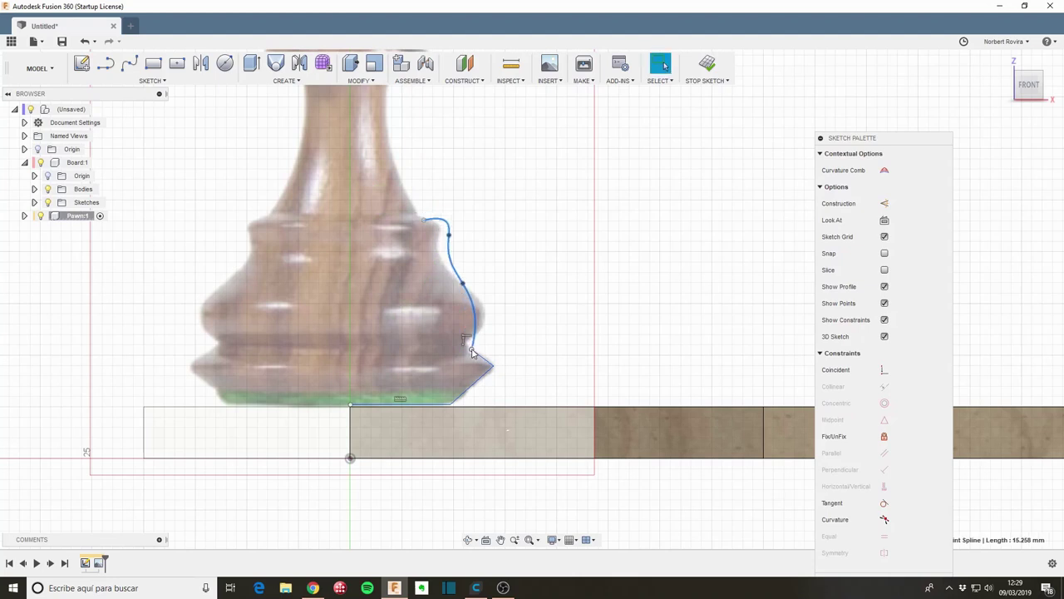
pyautogui.click(468, 348)
pyautogui.press('Escape')
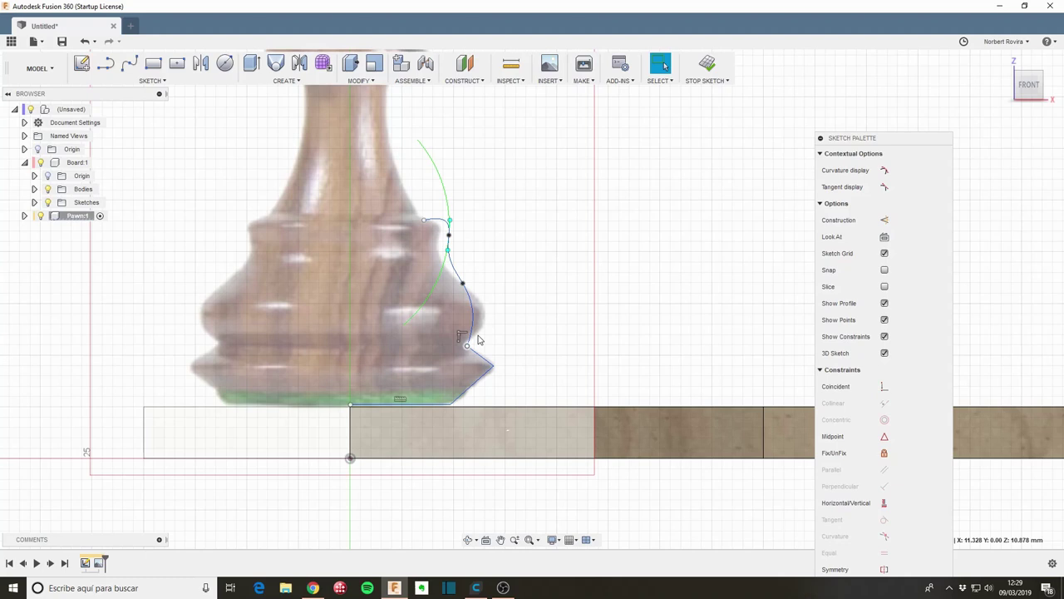
# Fade the board and drag the spline's fit points to match the base curve.
pyautogui.click(40, 163)
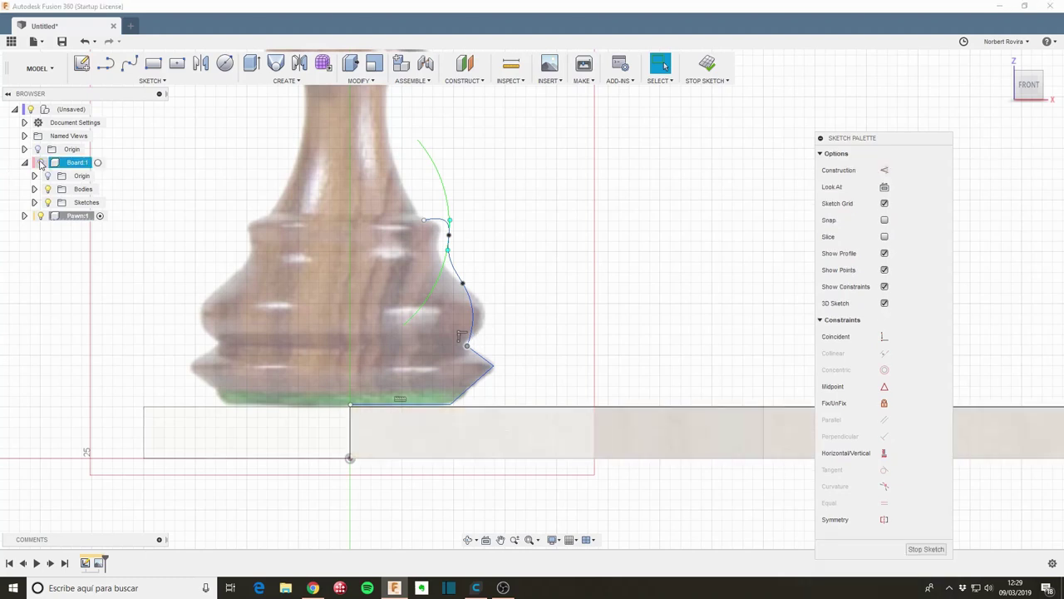
pyautogui.click(39, 163)
pyautogui.click(463, 283)
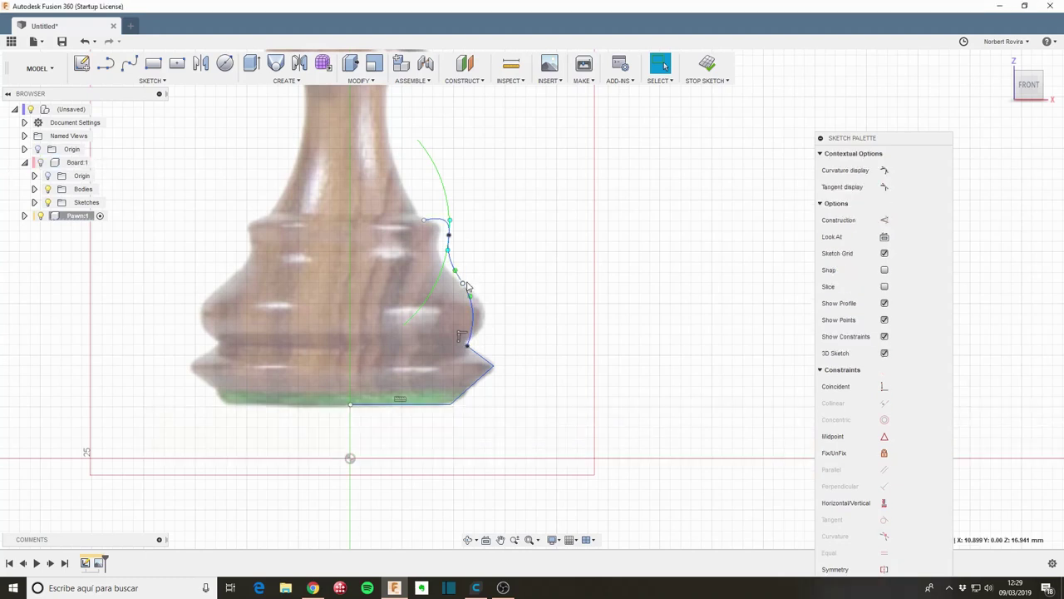
pyautogui.moveTo(471, 297); pyautogui.dragTo(484, 330)
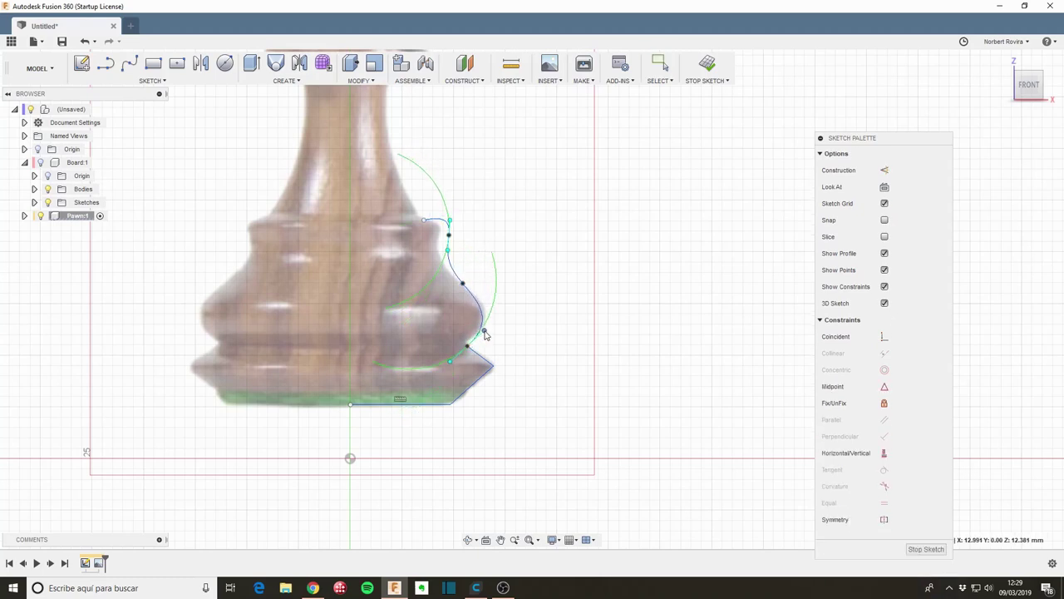
pyautogui.moveTo(448, 237); pyautogui.dragTo(441, 239)
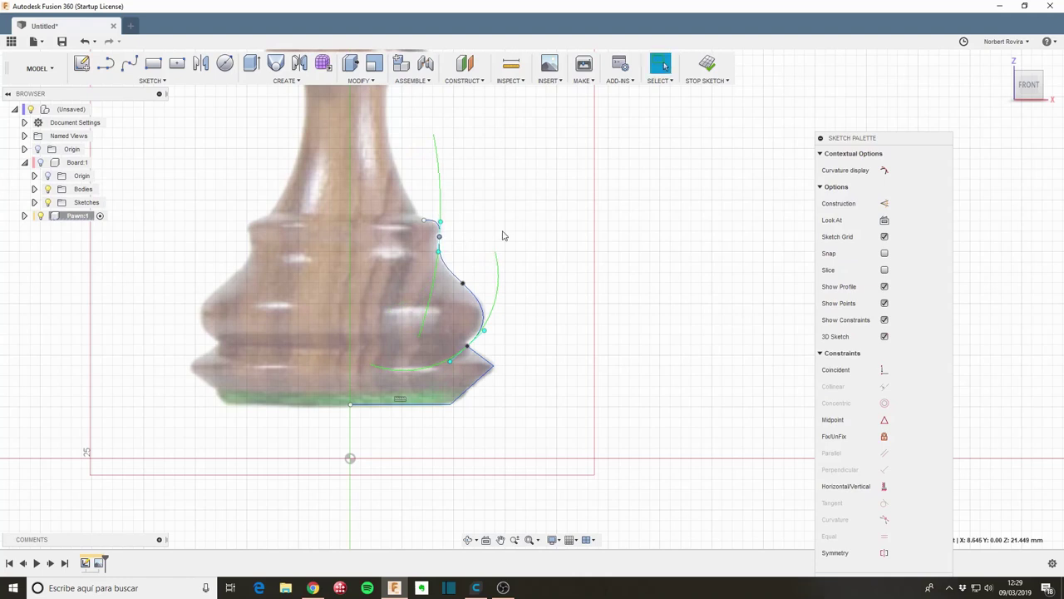
pyautogui.moveTo(480, 183); pyautogui.dragTo(480, 290, button='middle')
pyautogui.scroll(2, 480, 290)
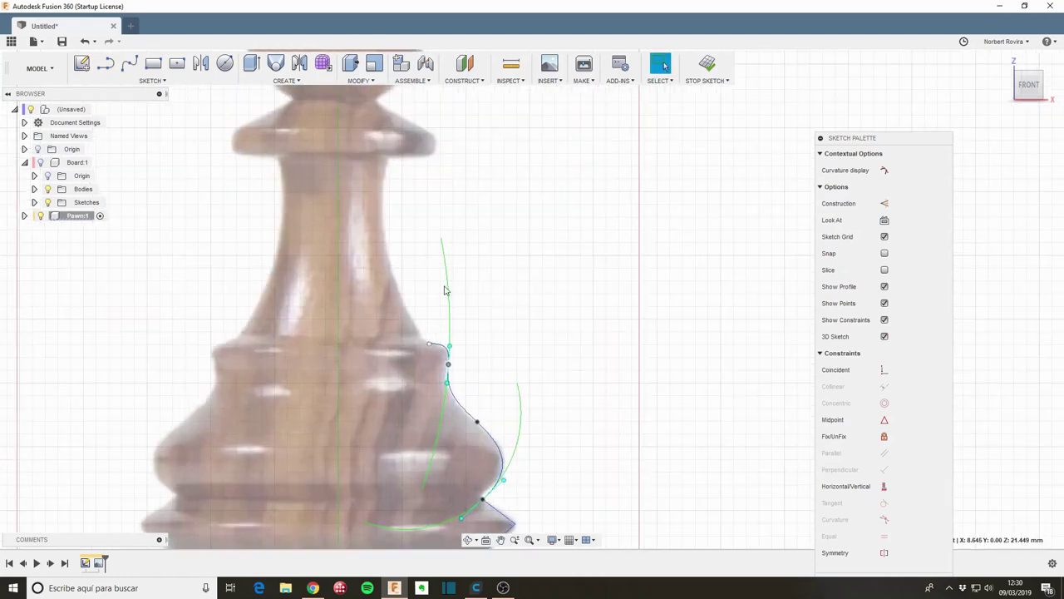
pyautogui.press('s')
pyautogui.click(469, 312)
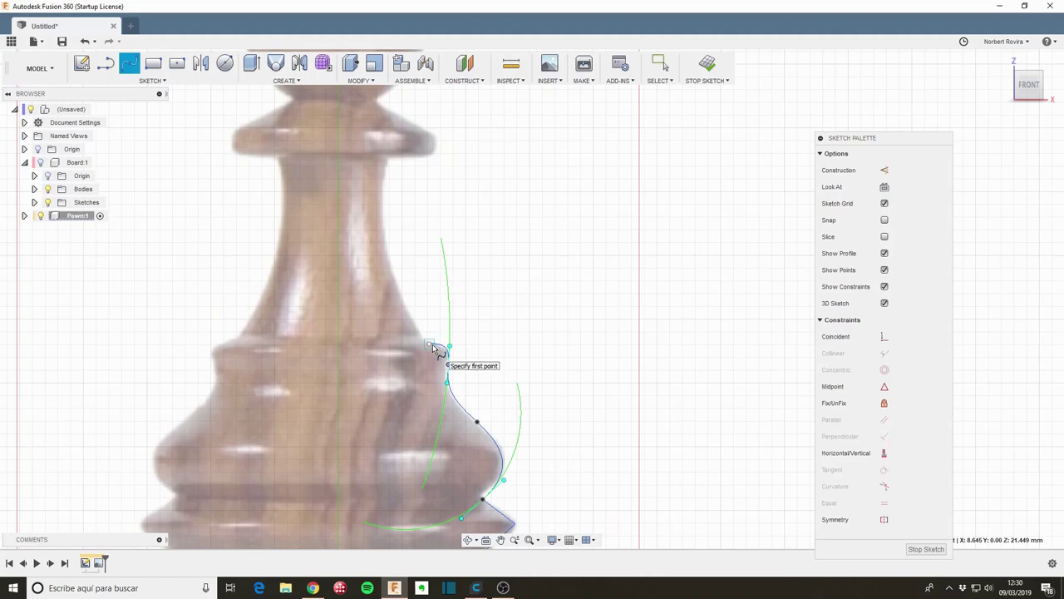
# Draw a two-point spline up the pawn's neck and bend it to follow the neck.
pyautogui.click(429, 344)
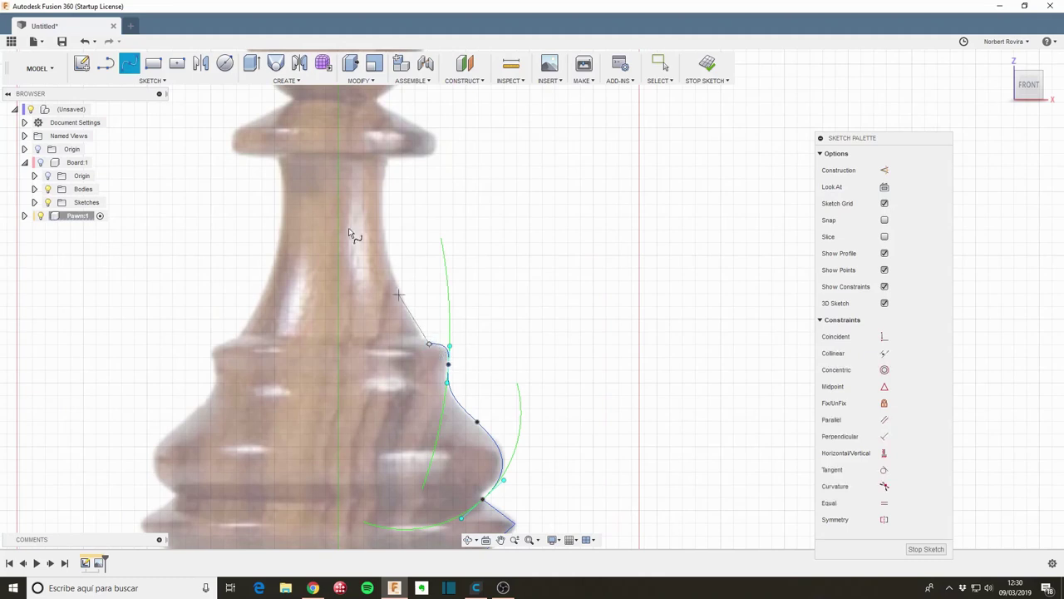
pyautogui.click(388, 158)
pyautogui.press('Escape')
pyautogui.press('Escape')
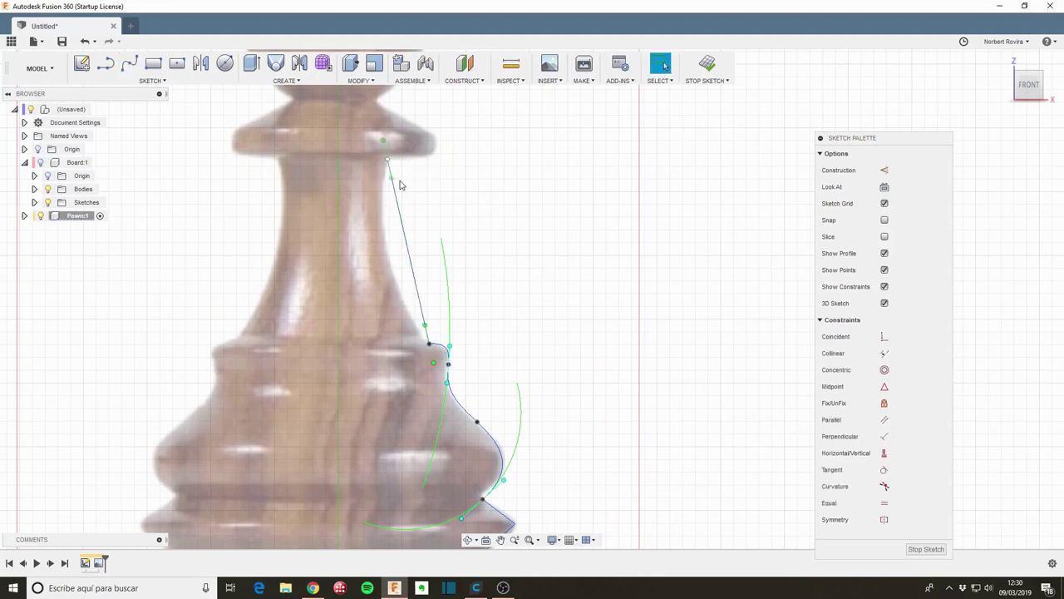
pyautogui.moveTo(392, 179); pyautogui.dragTo(384, 195)
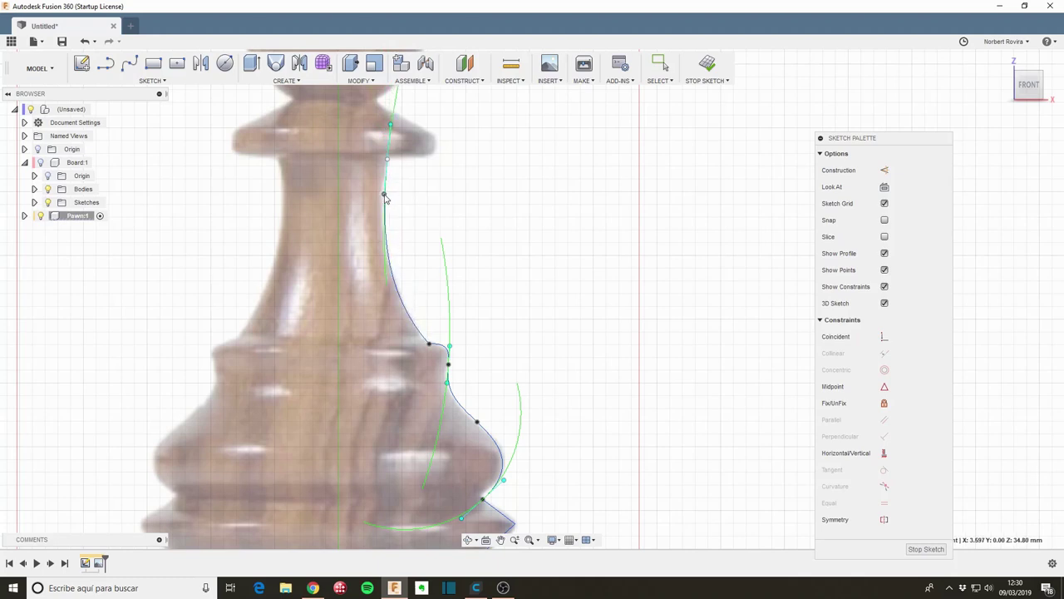
# Draw lines for the collar's underside and sloped top, ending at the head top on the axis.
pyautogui.press('l')
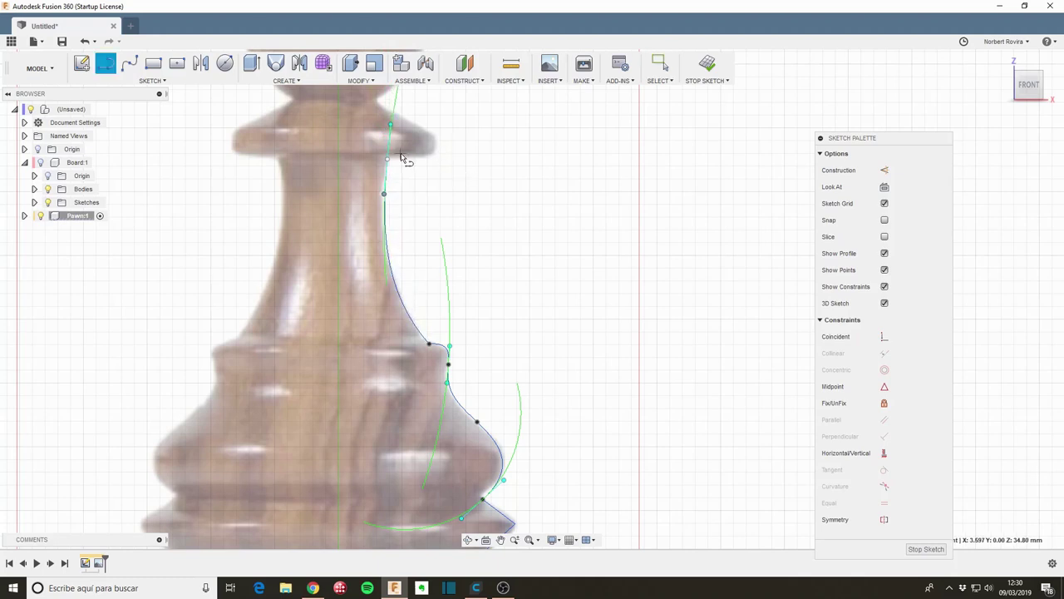
pyautogui.click(387, 158)
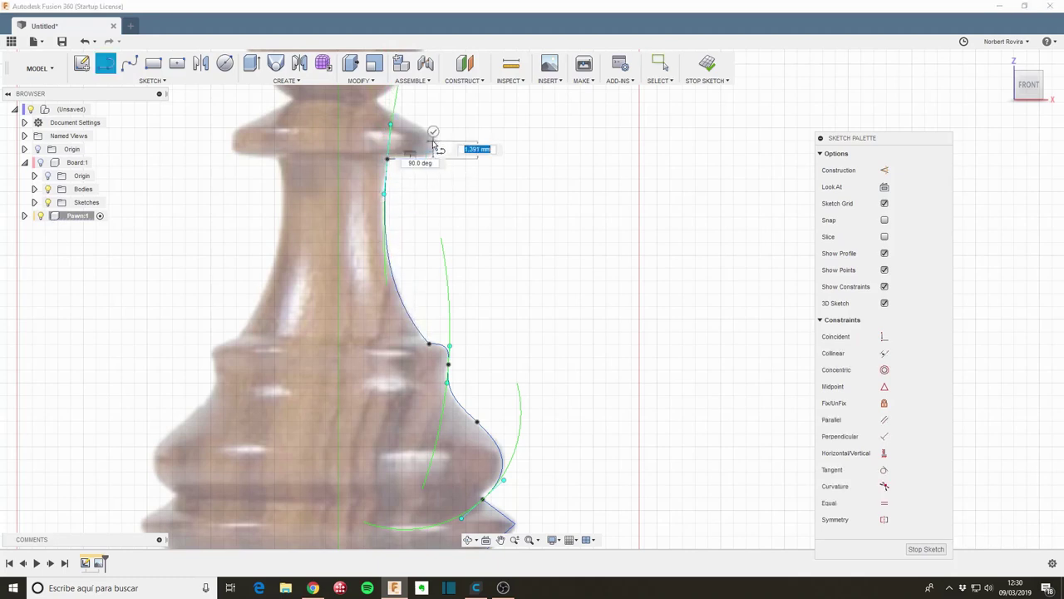
pyautogui.scroll(3, 433, 148)
pyautogui.scroll(2, 431, 137)
pyautogui.click(434, 129)
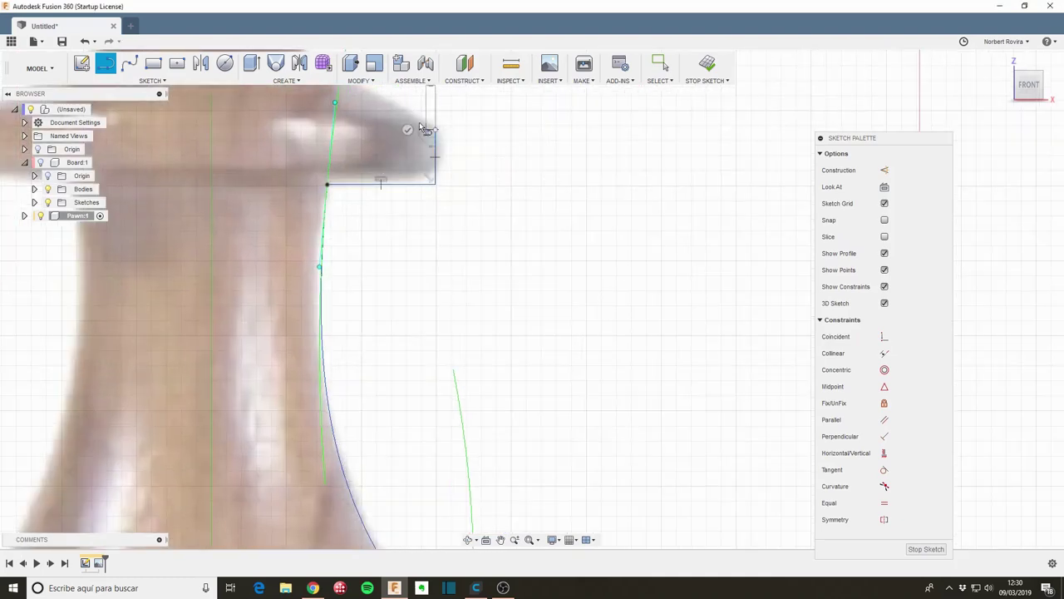
pyautogui.moveTo(364, 104); pyautogui.dragTo(378, 224, button='middle')
pyautogui.click(315, 168)
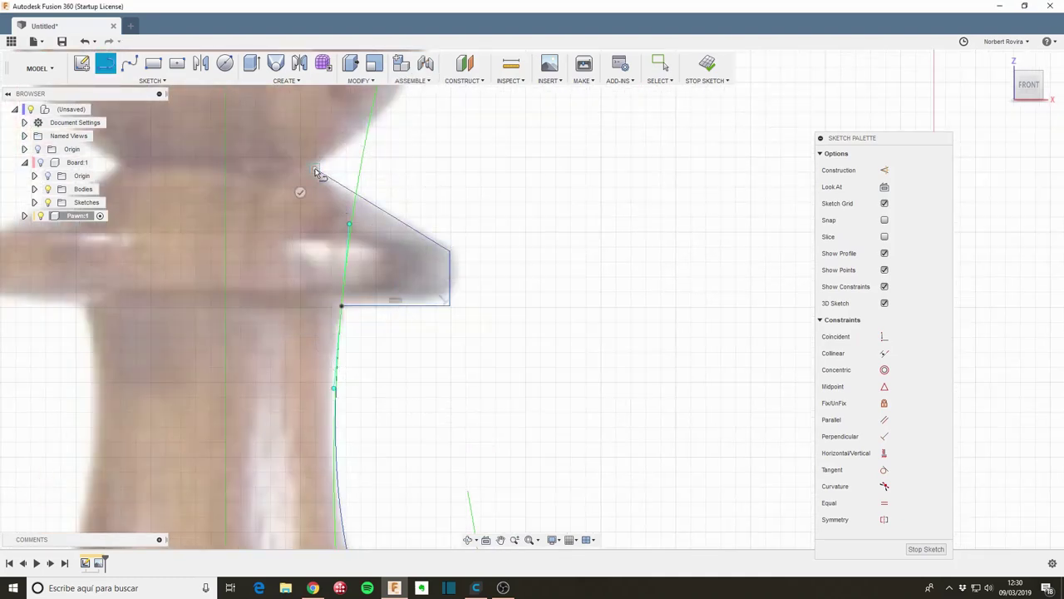
pyautogui.scroll(-2, 302, 196)
pyautogui.scroll(-2, 349, 180)
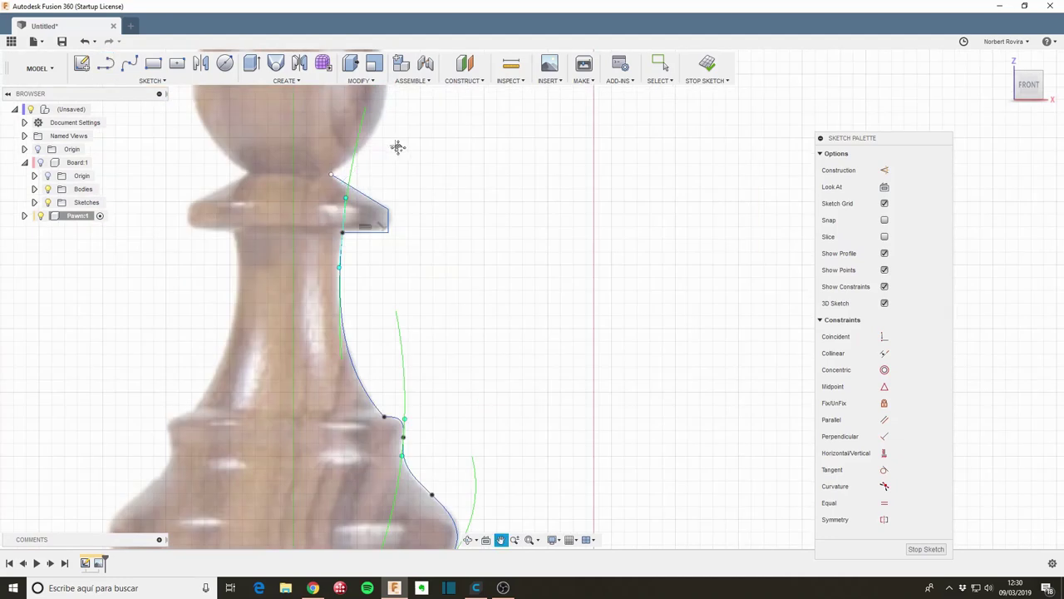
pyautogui.scroll(-1, 399, 147)
pyautogui.press('s')
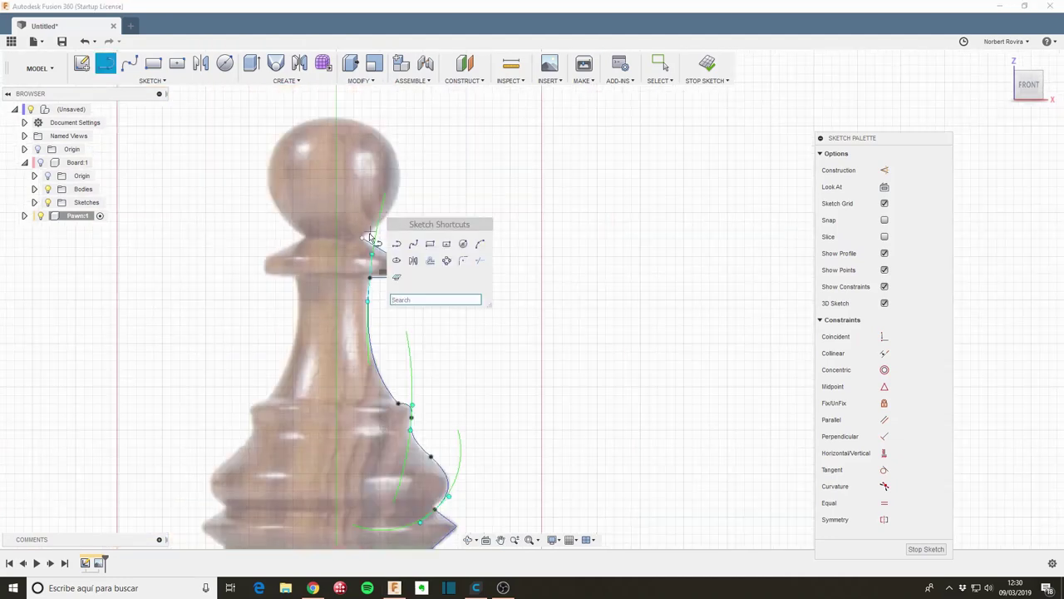
pyautogui.press('Escape')
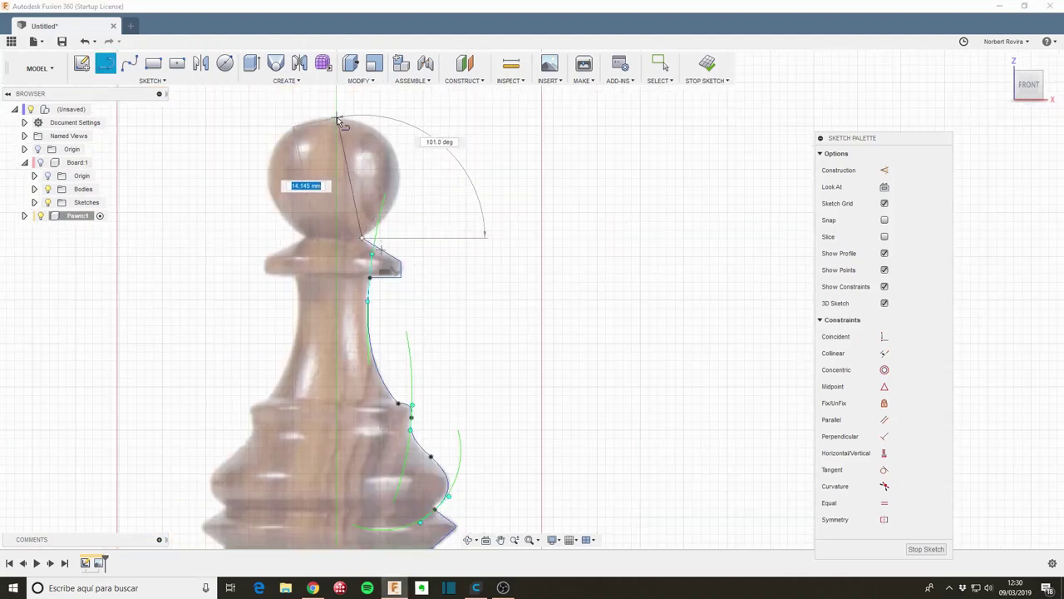
pyautogui.click(336, 119)
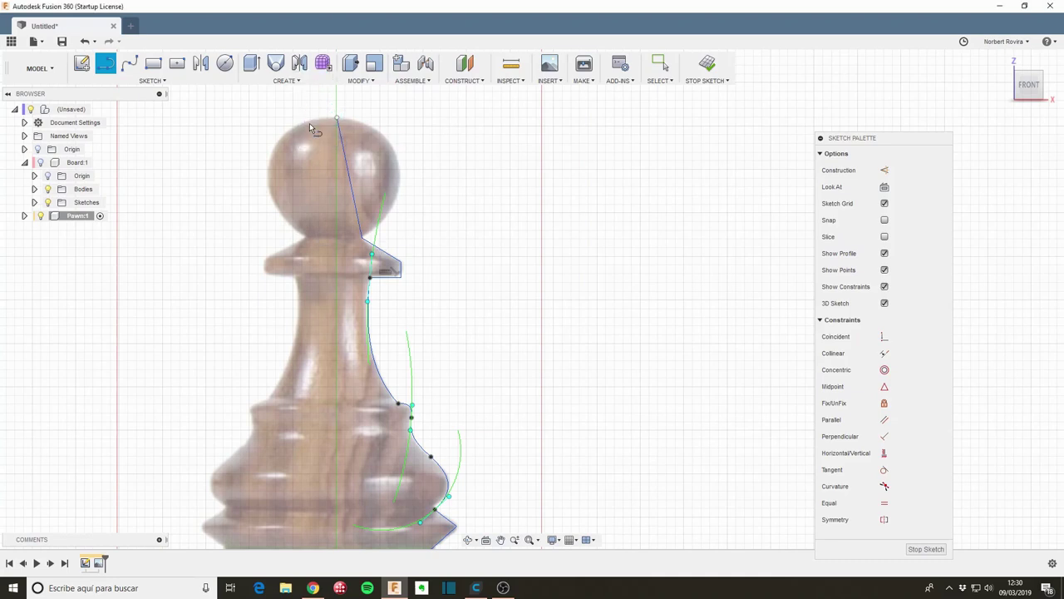
pyautogui.press('Escape')
# Draw a line up the centre axis from the bottom to the head top, closing the profile.
pyautogui.press('l')
pyautogui.scroll(-2, 324, 416)
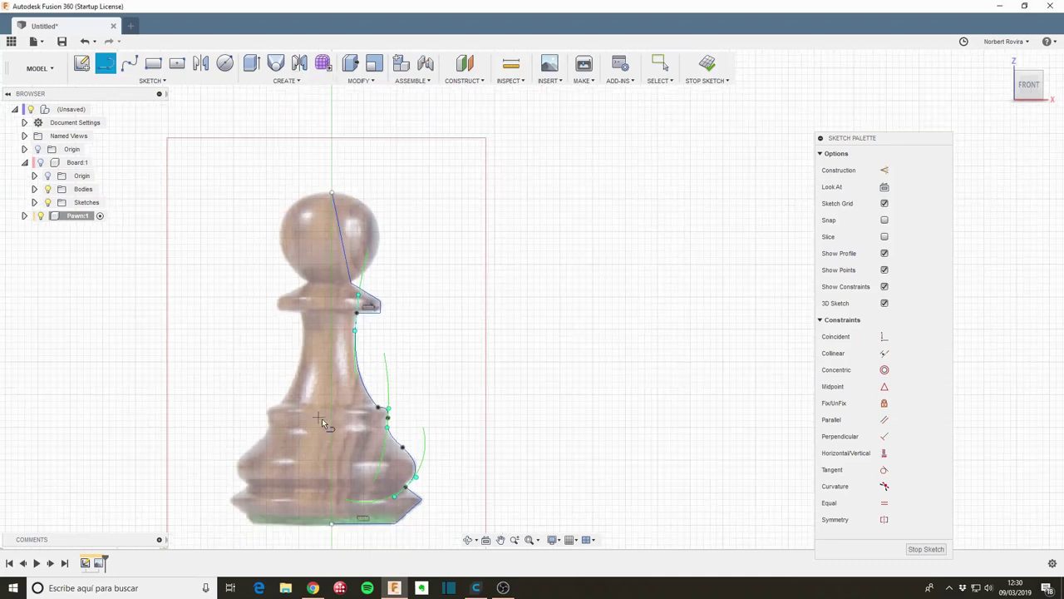
pyautogui.click(331, 523)
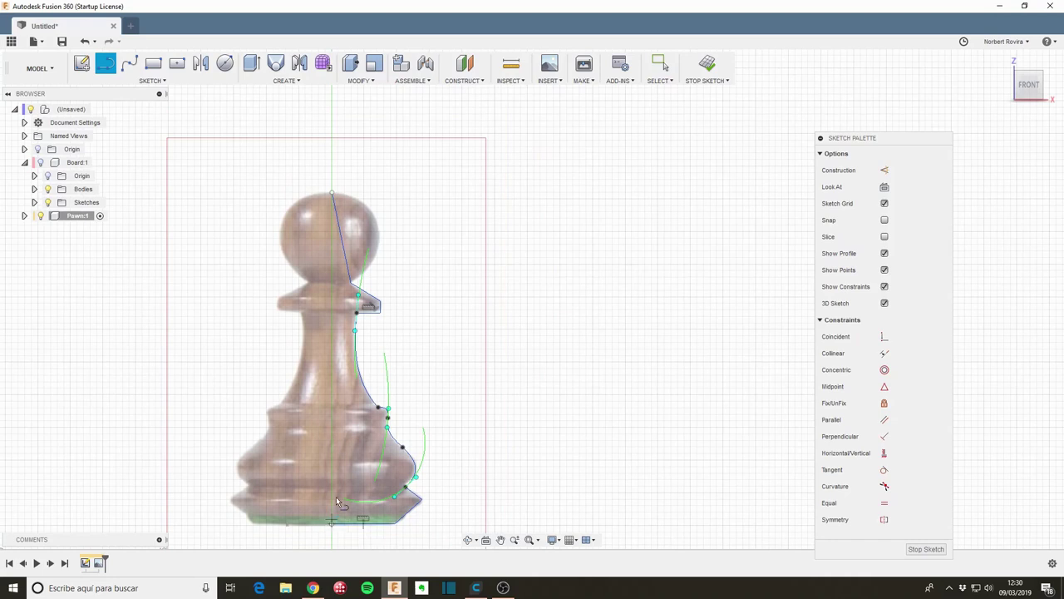
pyautogui.click(331, 193)
pyautogui.press('Escape')
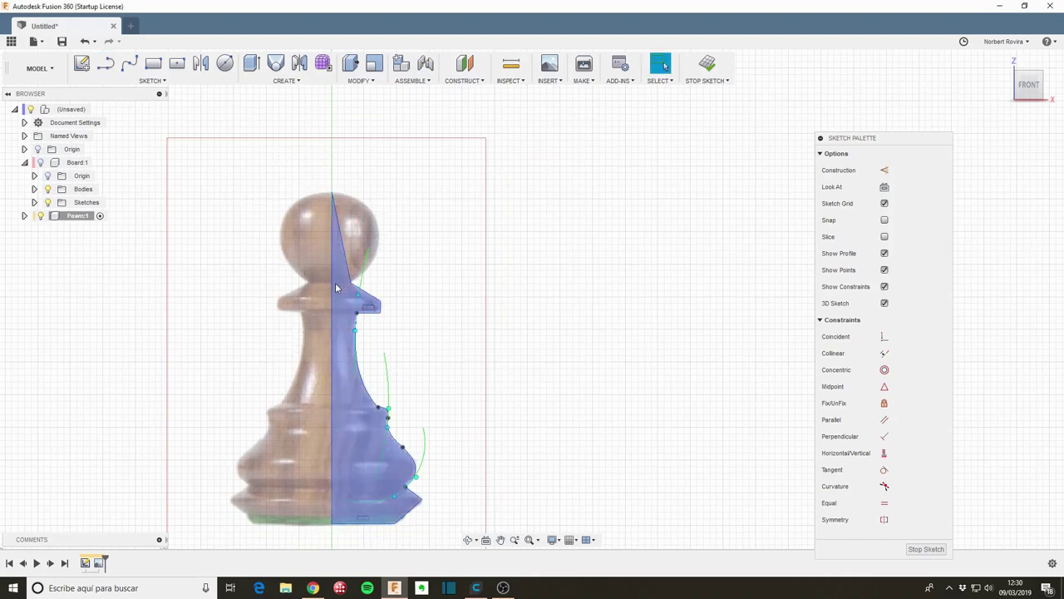
# Fix the centre axis line in place and delete the straight head line.
pyautogui.click(334, 291)
pyautogui.rightClick(334, 291)
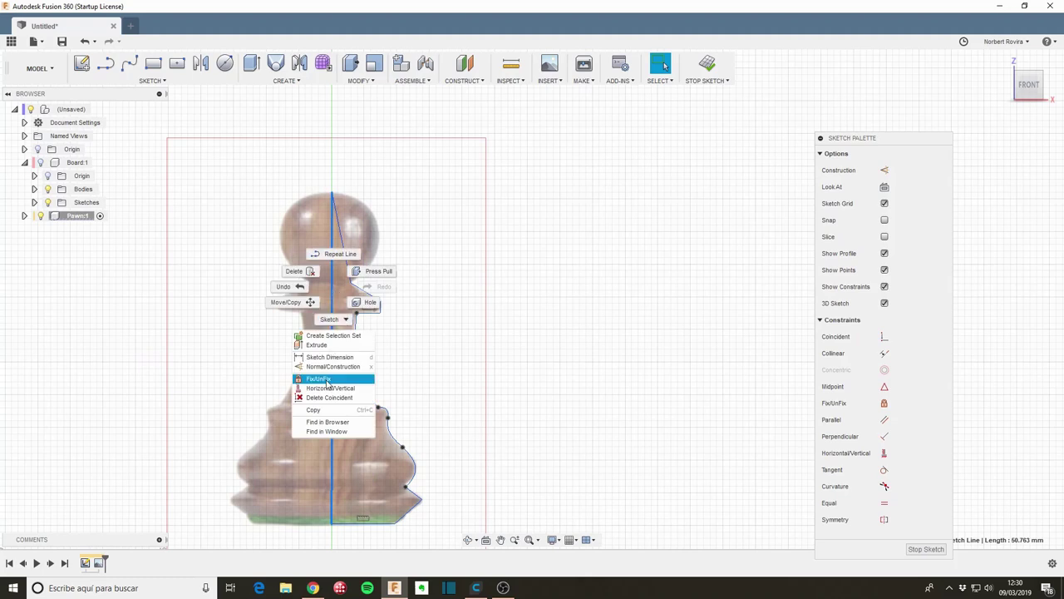
pyautogui.click(333, 375)
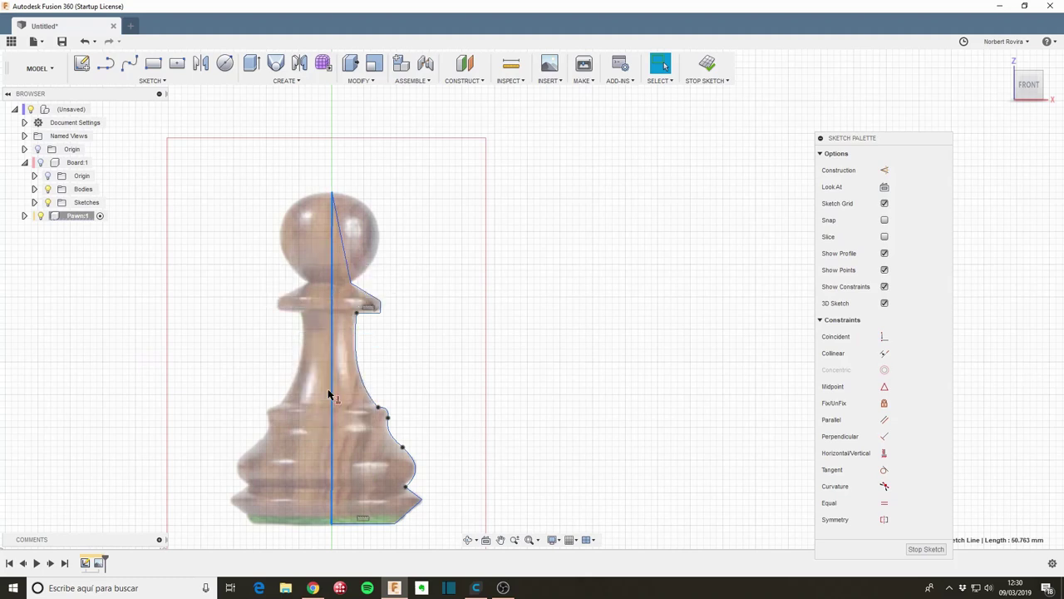
pyautogui.click(350, 270)
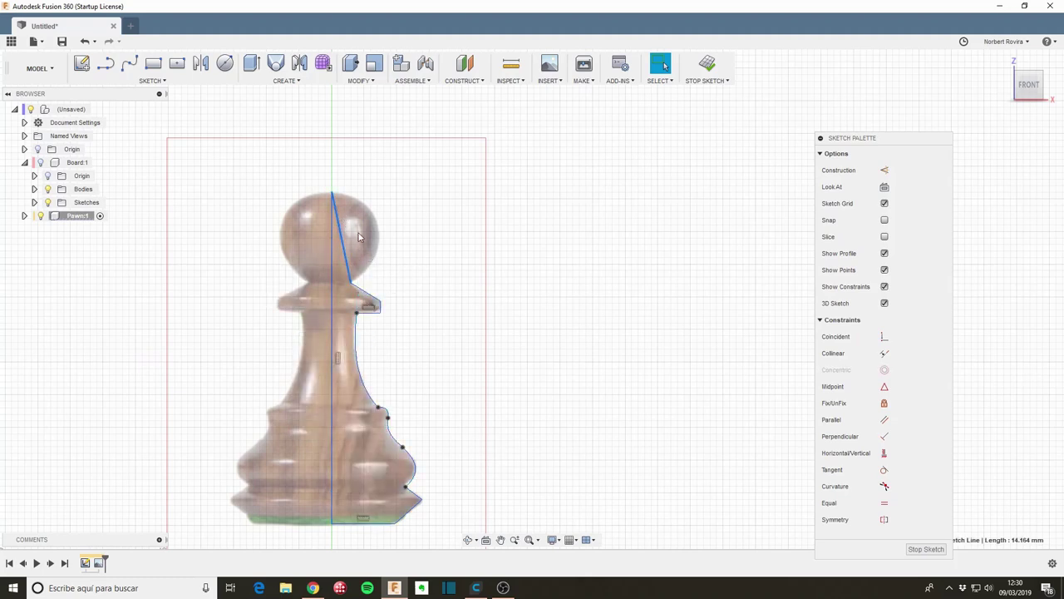
pyautogui.scroll(3, 354, 234)
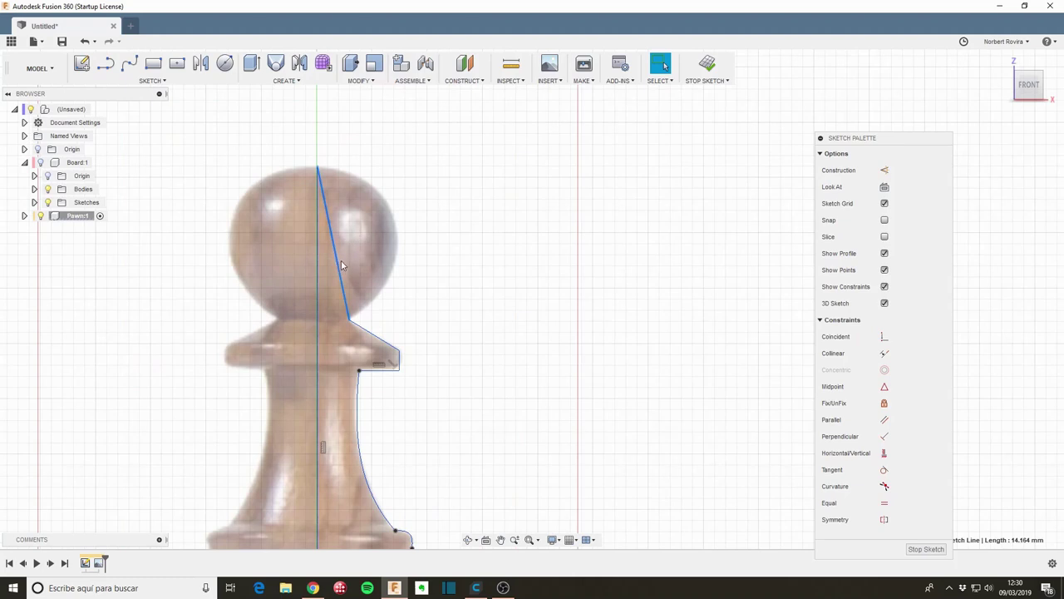
pyautogui.moveTo(336, 250); pyautogui.dragTo(338, 258)
pyautogui.press('Delete')
# Draw a fit-point spline over the pawn's head from the top down to the collar.
pyautogui.press('s')
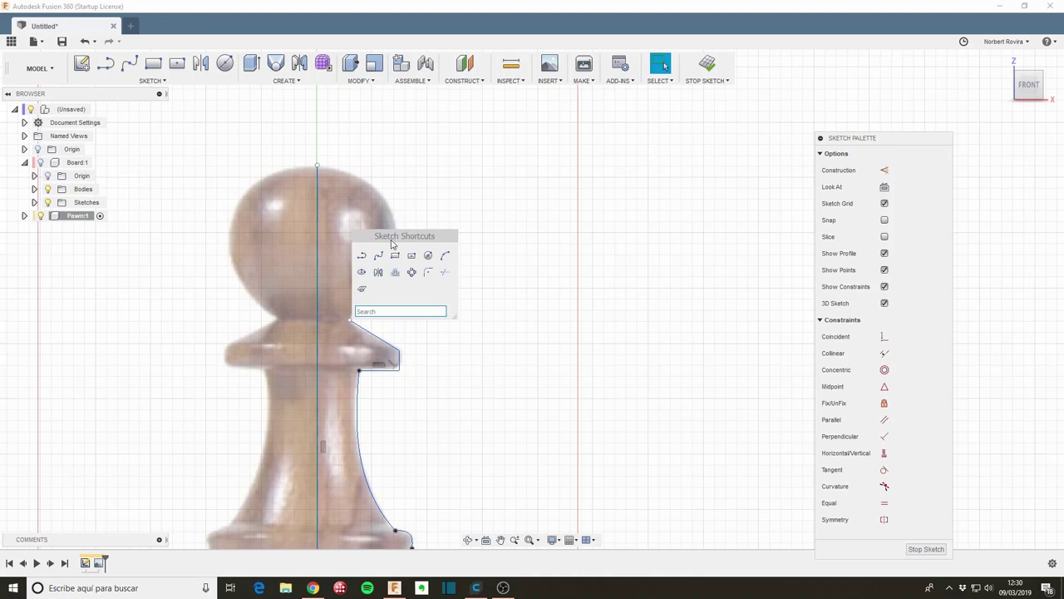
pyautogui.click(382, 254)
pyautogui.click(317, 165)
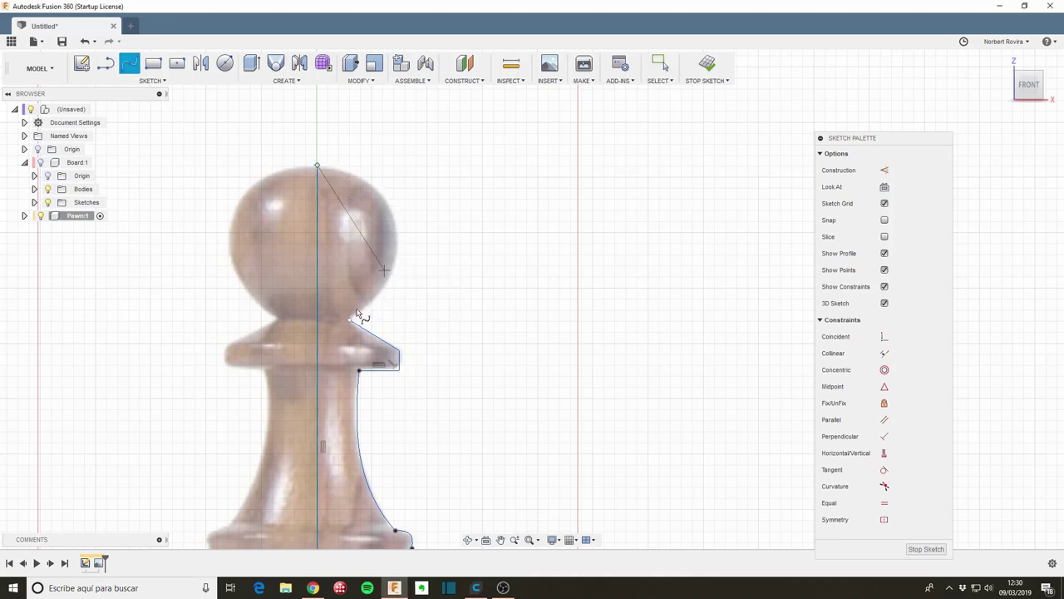
pyautogui.click(350, 320)
pyautogui.click(376, 315)
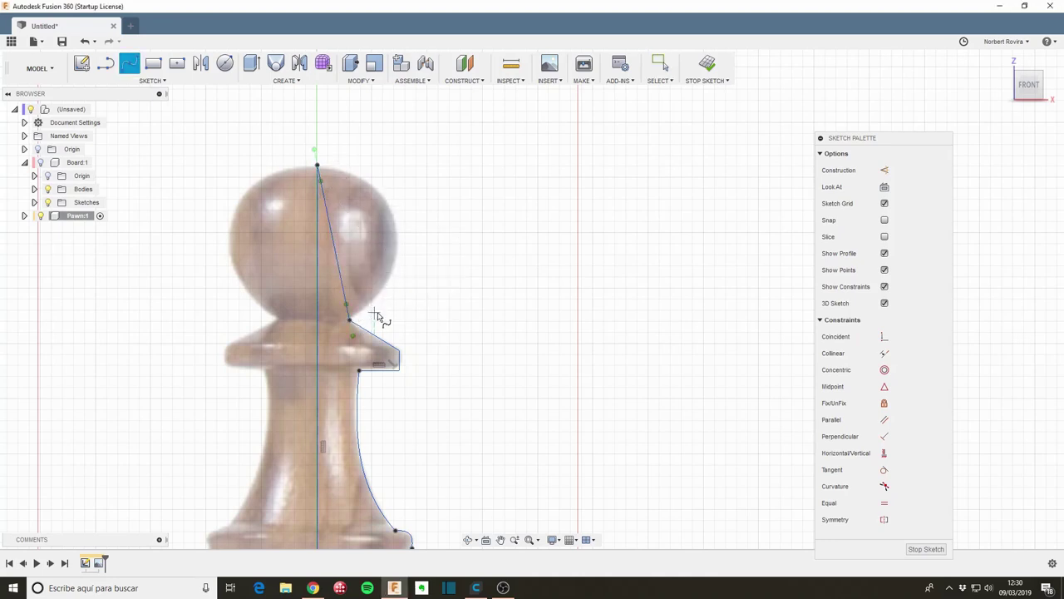
pyautogui.press('Escape')
# Adjust the head spline's handles so it bulges and rounds smoothly over the ball top.
pyautogui.moveTo(348, 306); pyautogui.dragTo(374, 302)
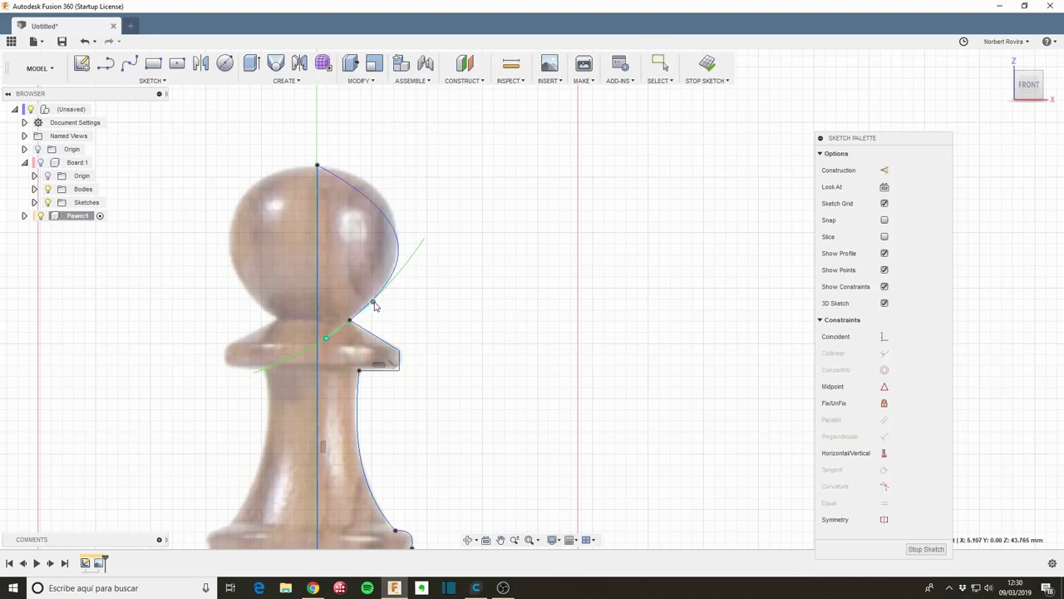
pyautogui.click(329, 174)
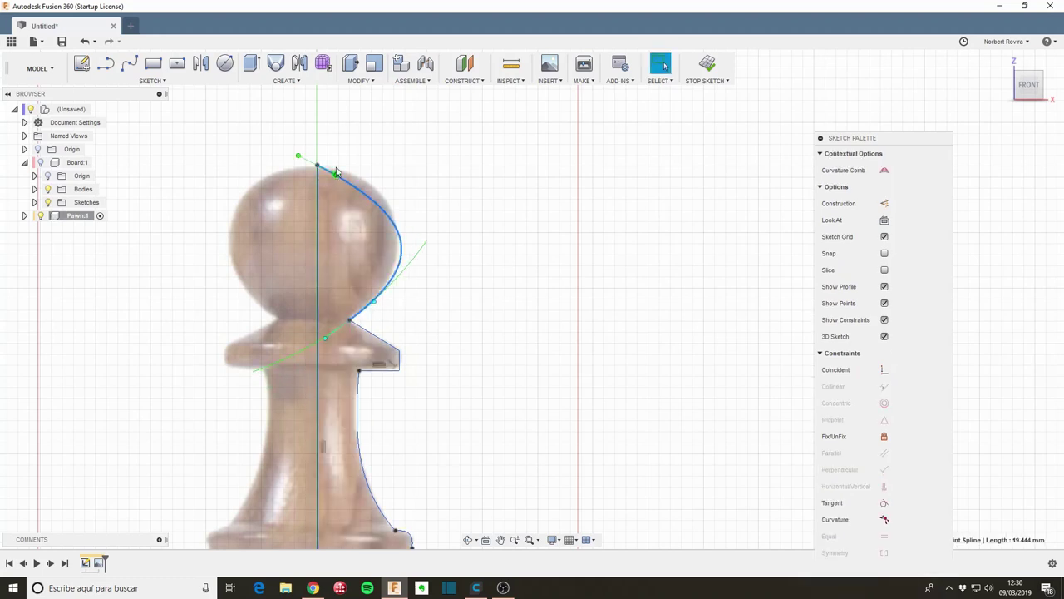
pyautogui.moveTo(331, 172); pyautogui.dragTo(330, 171)
pyautogui.rightClick(329, 170)
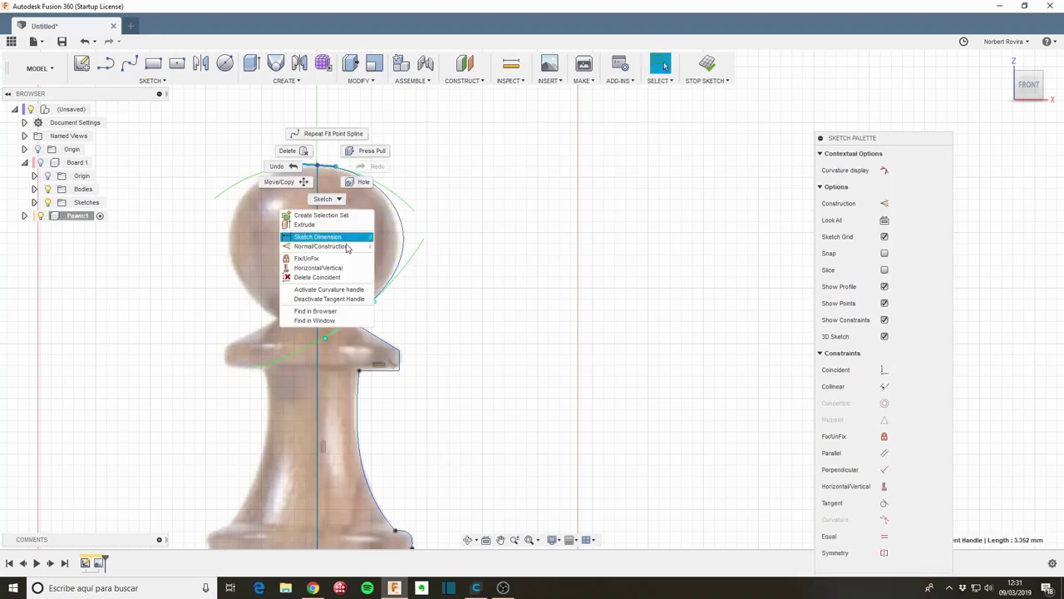
pyautogui.click(337, 271)
pyautogui.scroll(-3, 446, 262)
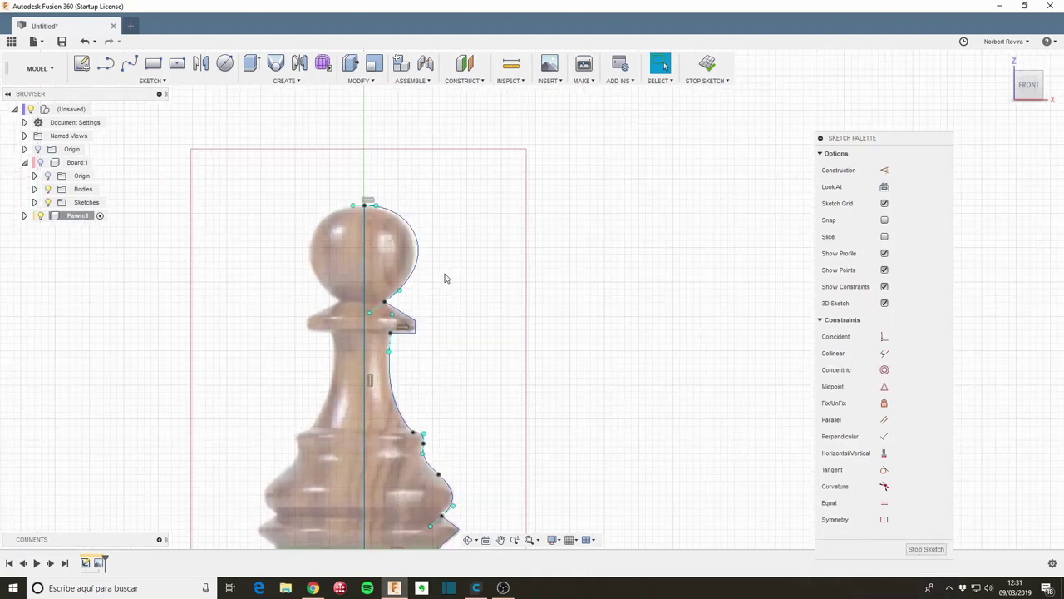
pyautogui.scroll(-2, 446, 277)
# Finish the pawn sketch and revolve its right half-profile 360° about the centre line.
pyautogui.click(928, 549)
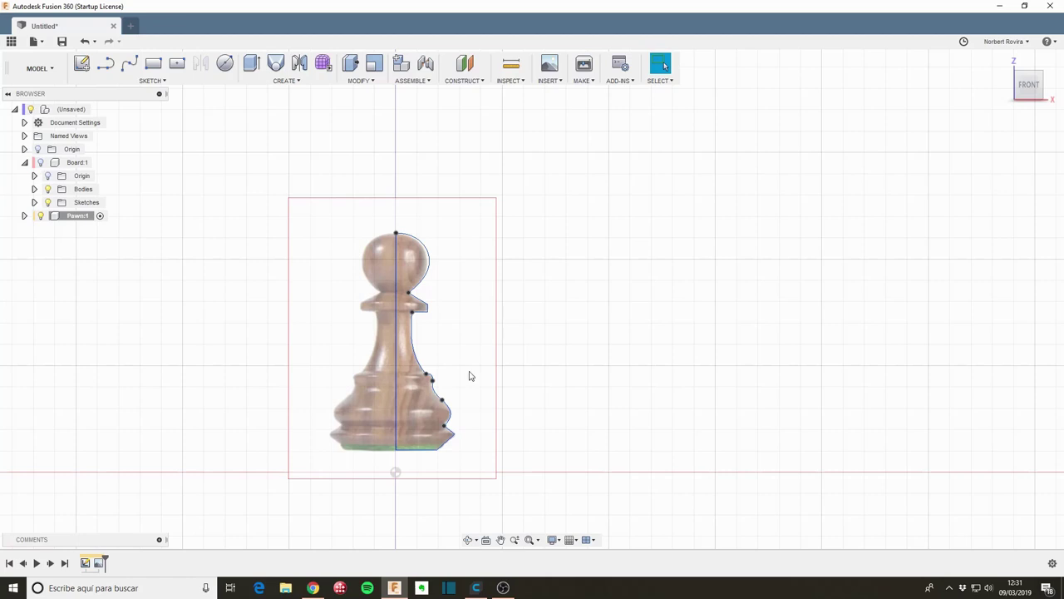
pyautogui.press('s')
pyautogui.click(421, 395)
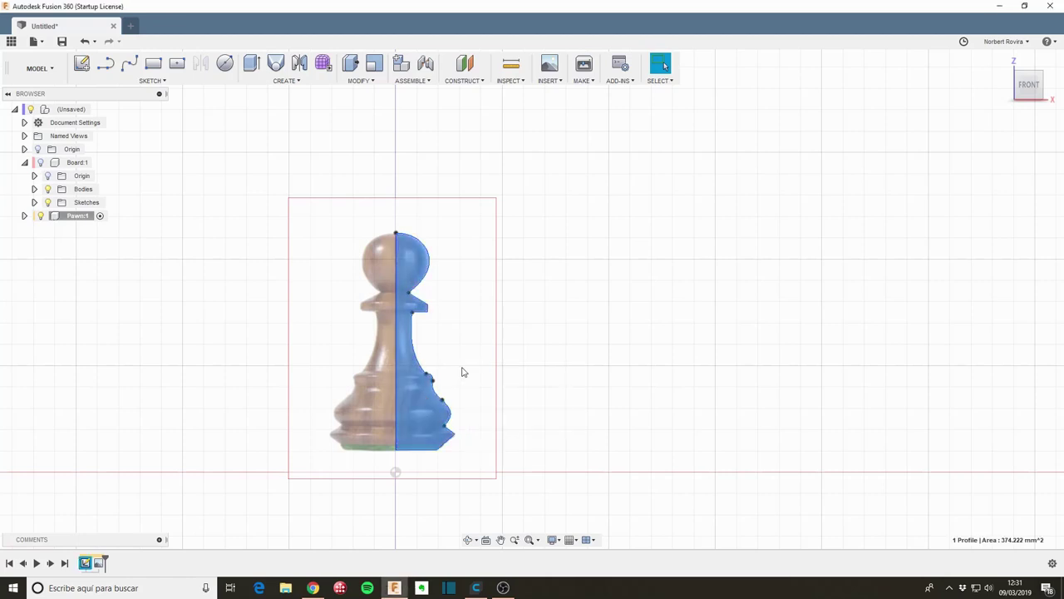
pyautogui.press('s')
pyautogui.click(489, 399)
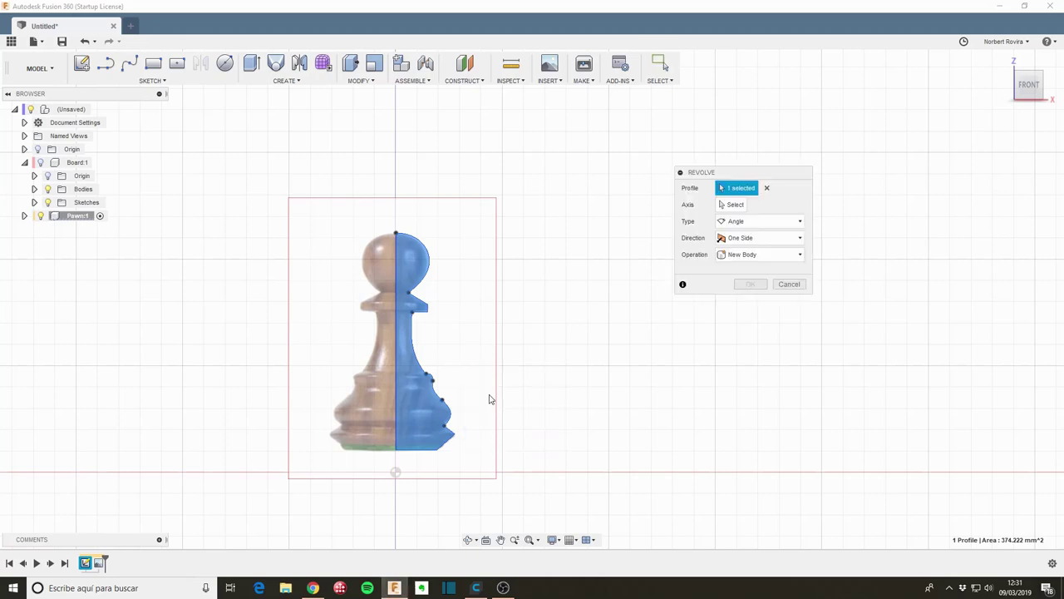
pyautogui.click(396, 317)
pyautogui.click(751, 301)
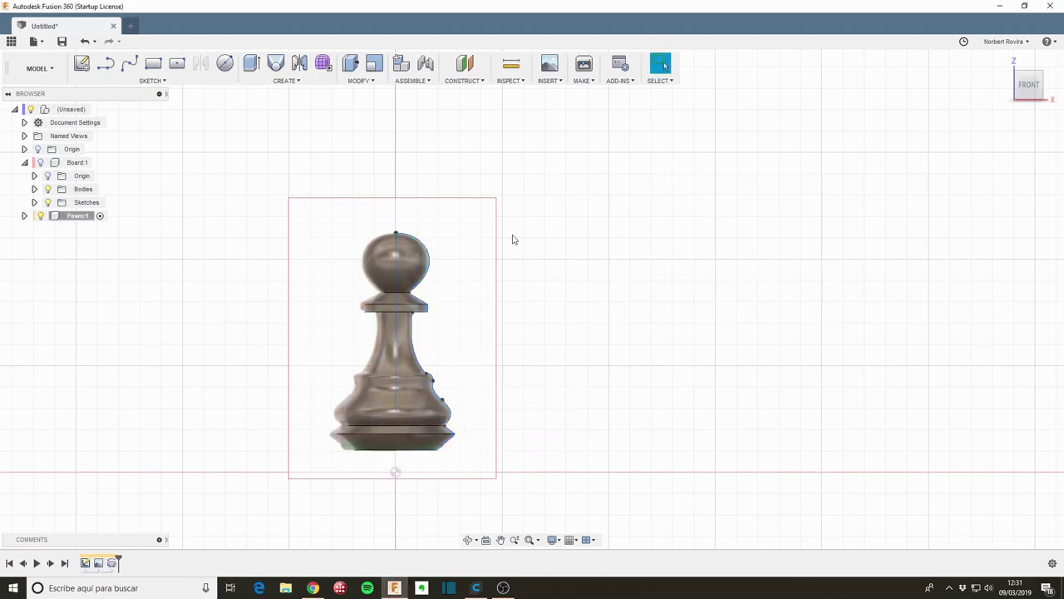
pyautogui.moveTo(562, 316); pyautogui.dragTo(549, 355)
pyautogui.press('Escape')
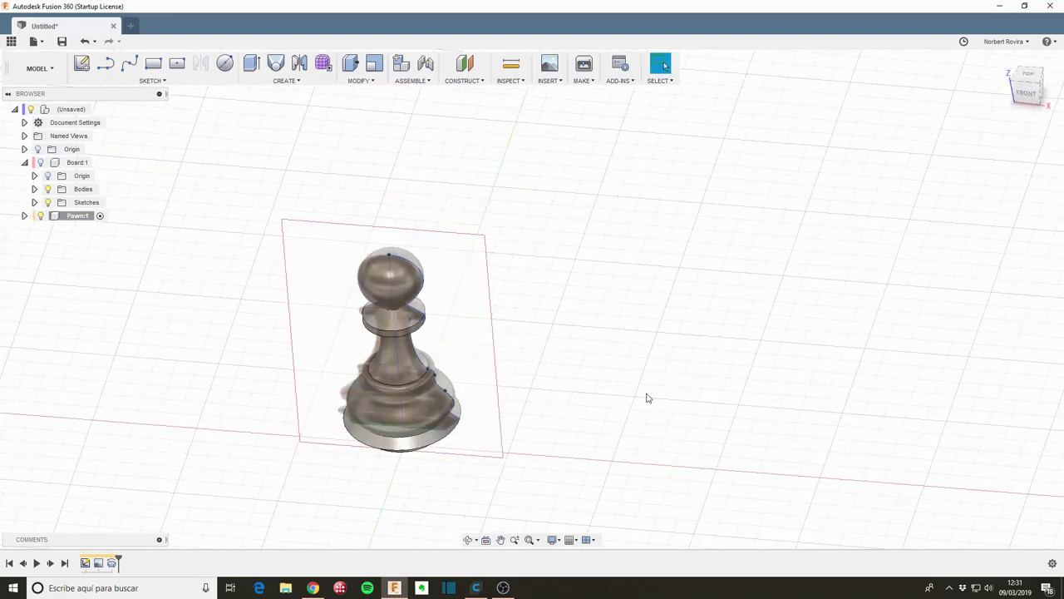
# Apply the walnut appearance to the pawn body.
pyautogui.press('a')
pyautogui.moveTo(879, 263)
pyautogui.mouseDown()
pyautogui.moveTo(854, 296)
pyautogui.moveTo(396, 363)
pyautogui.mouseUp()
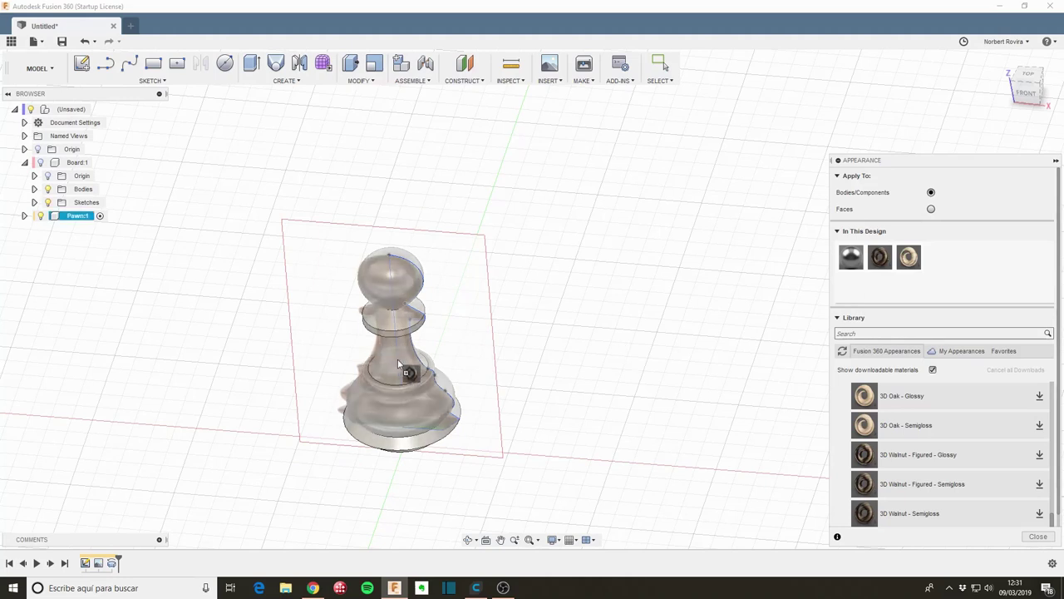
pyautogui.click(1032, 537)
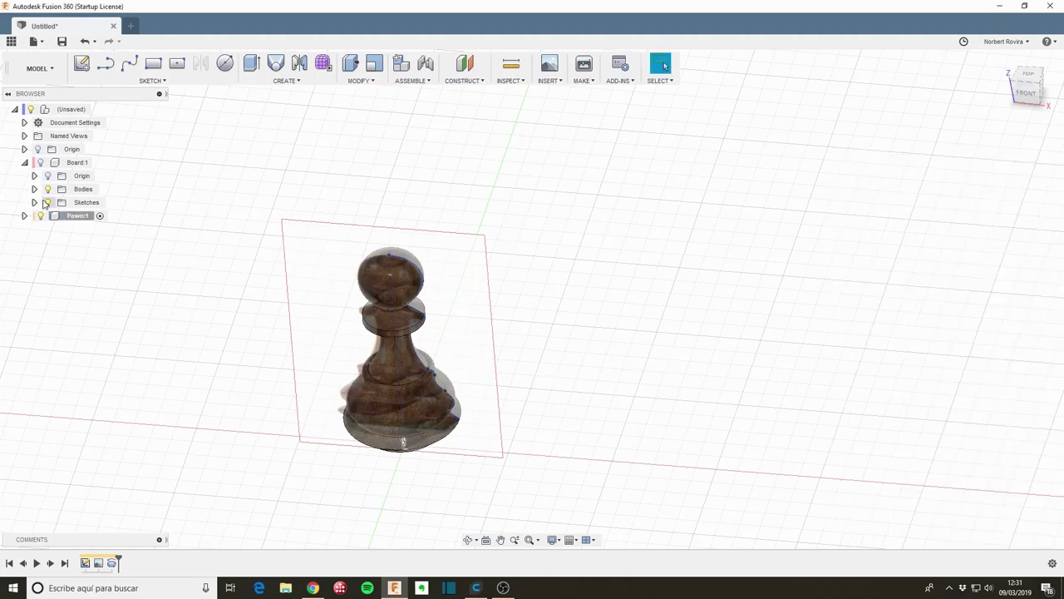
# Make Board:1 visible again, activate the root component, and expand Pawn:1's Canvases folder.
pyautogui.scroll(-2, 302, 285)
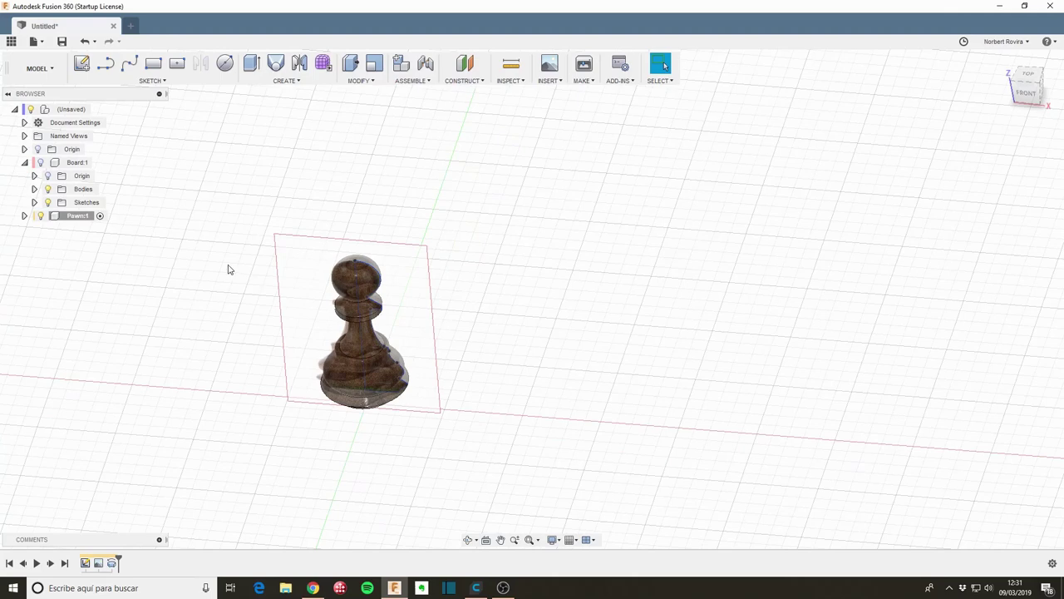
pyautogui.click(45, 164)
pyautogui.click(44, 163)
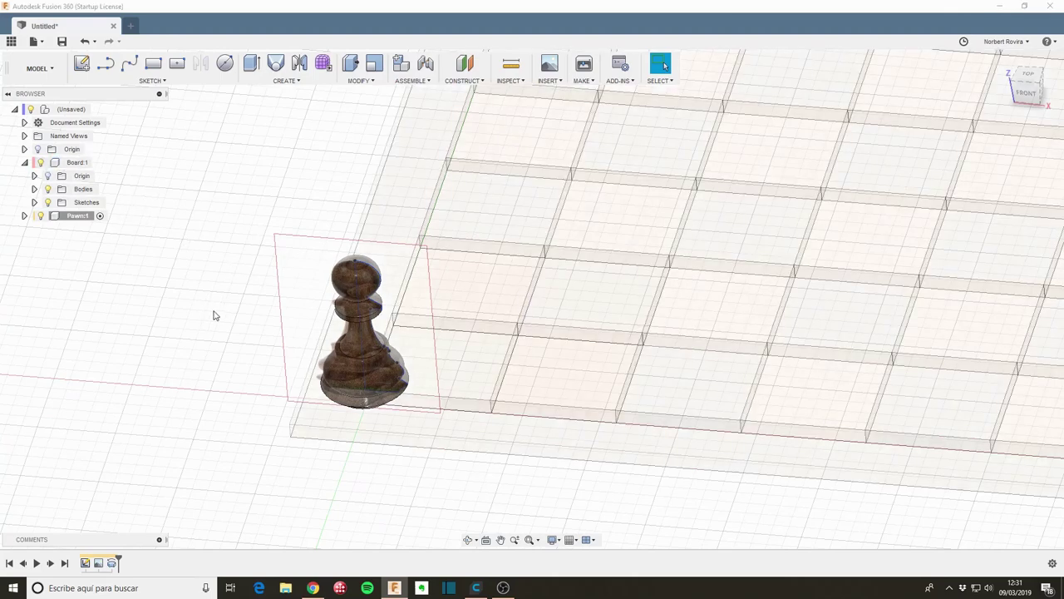
pyautogui.scroll(-2, 213, 315)
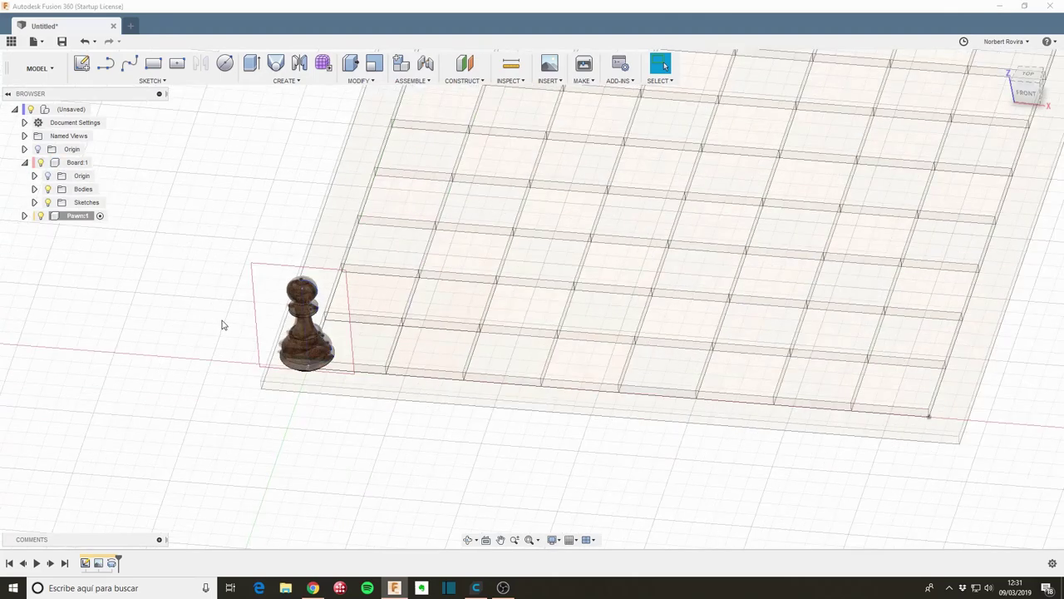
pyautogui.moveTo(71, 109)
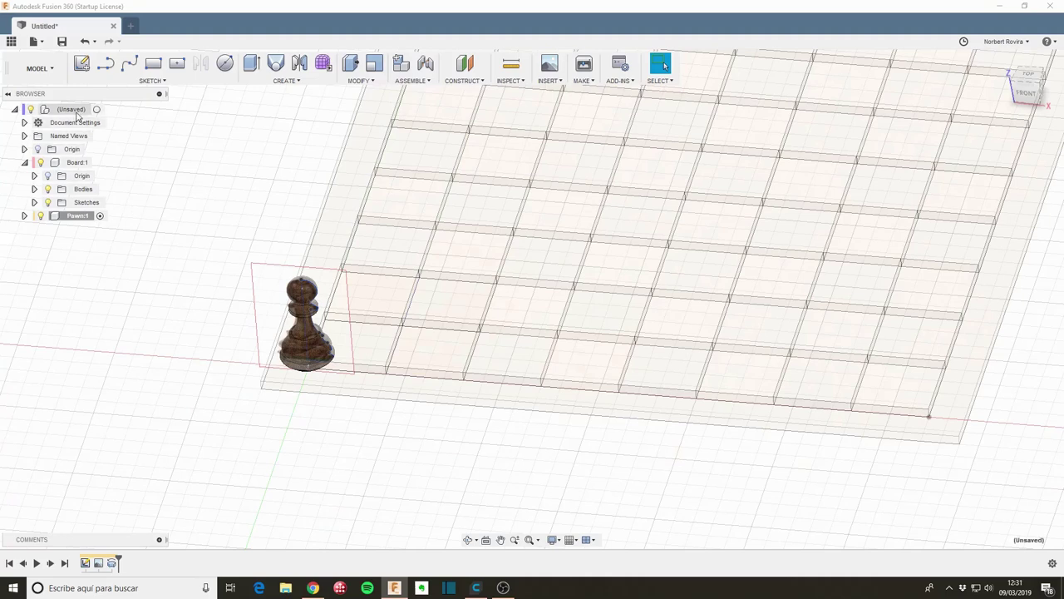
pyautogui.click(97, 110)
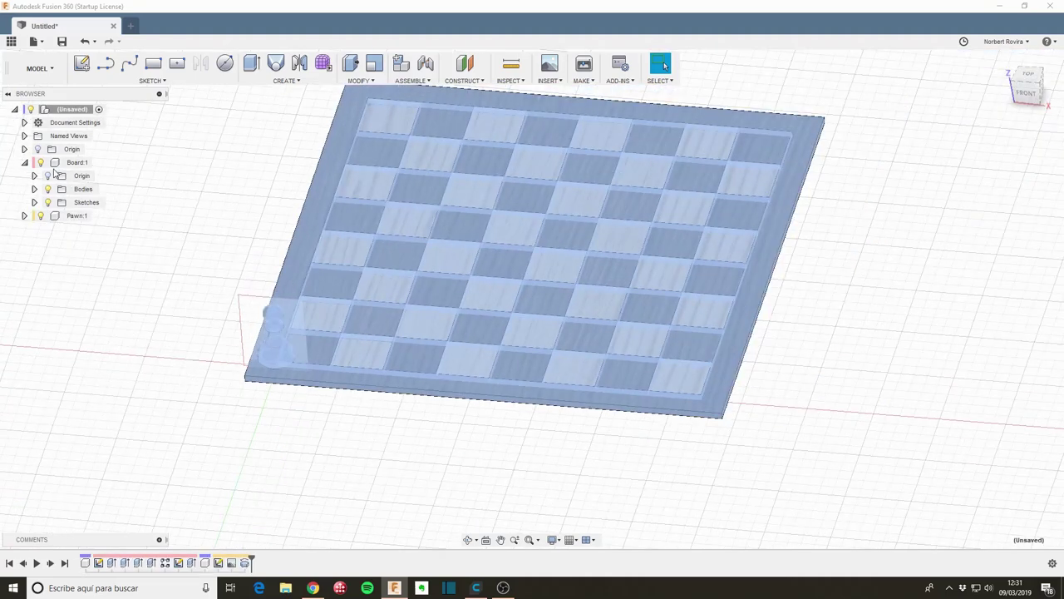
pyautogui.click(24, 215)
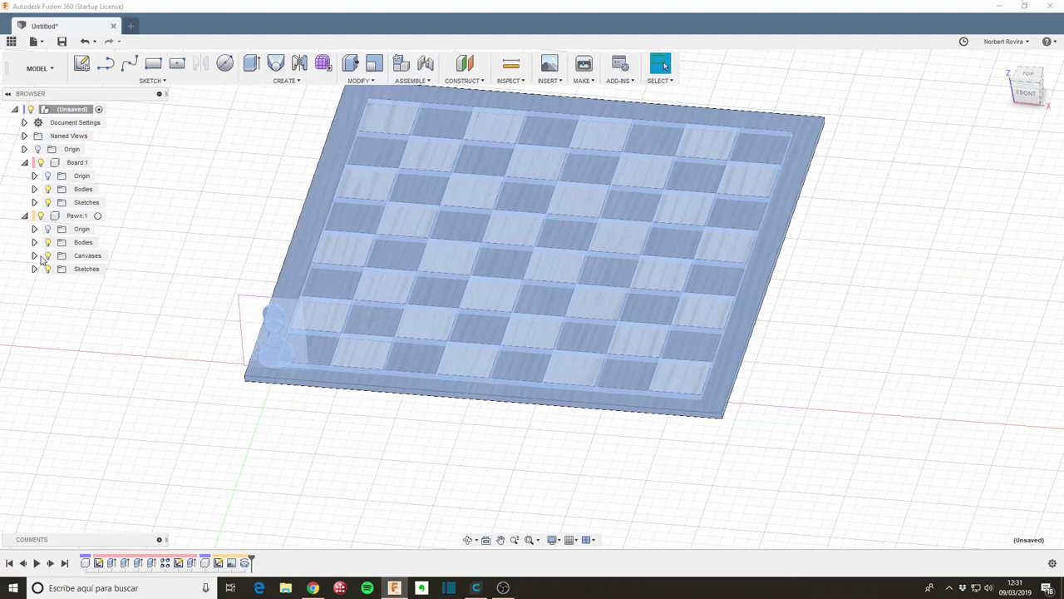
pyautogui.click(34, 256)
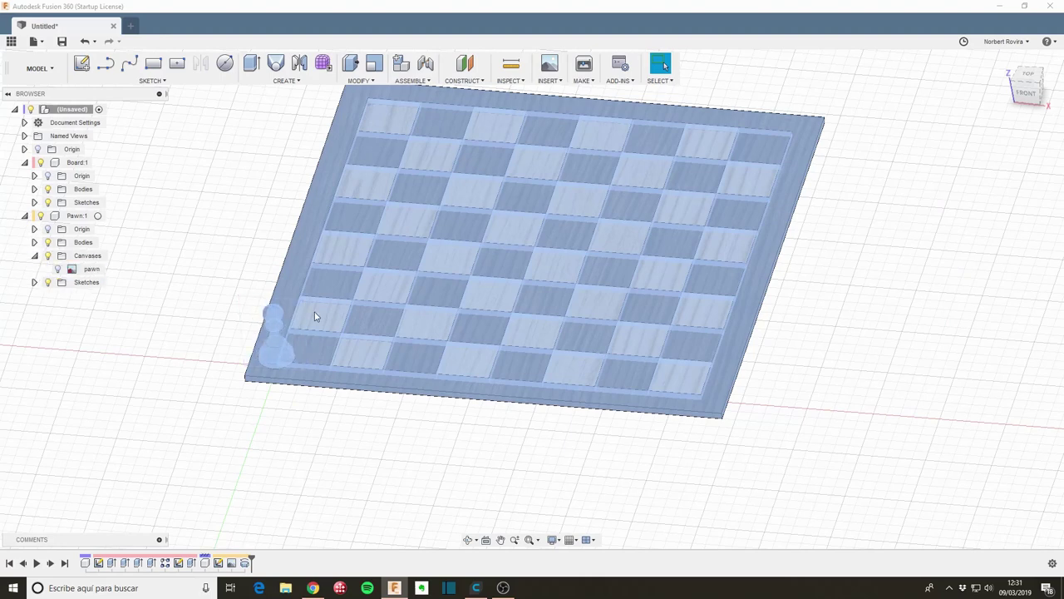
pyautogui.scroll(-1, 214, 410)
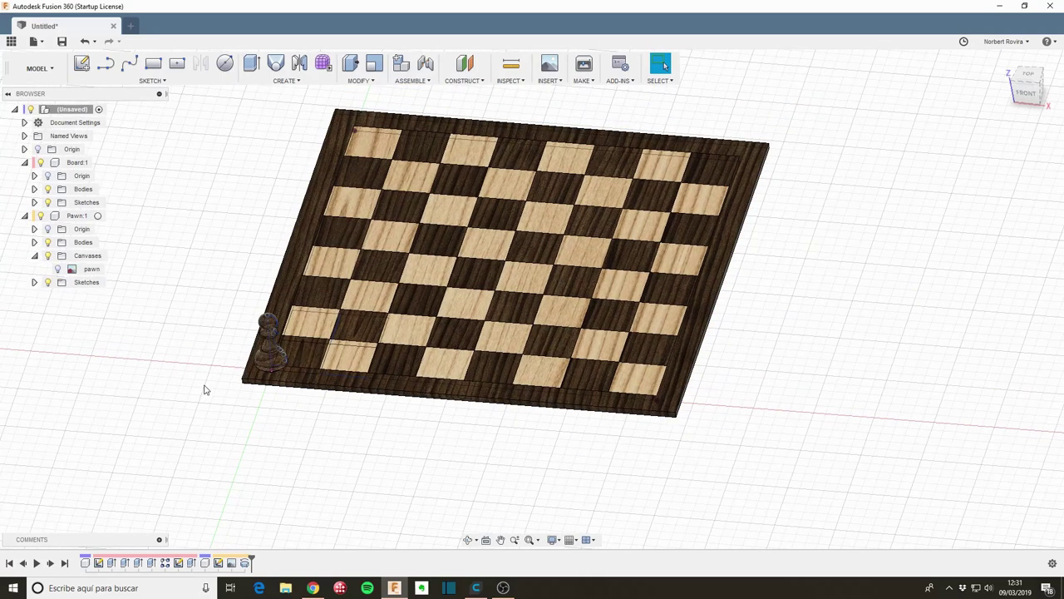
pyautogui.scroll(2, 206, 390)
pyautogui.scroll(1, 206, 390)
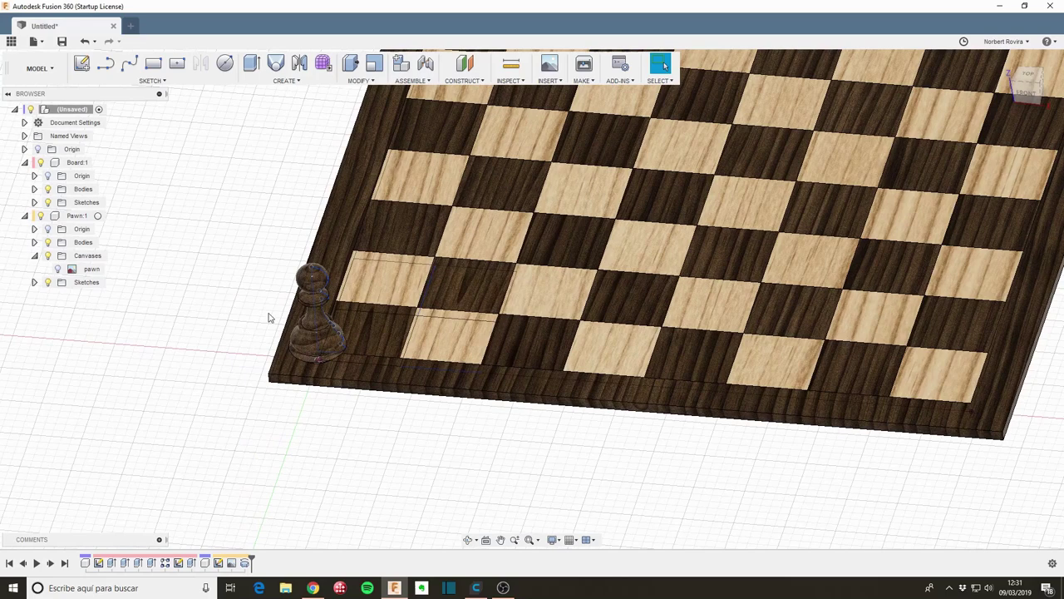
# Rigidly joint the pawn's base centre to the centre of the board's corner square.
pyautogui.click(426, 83)
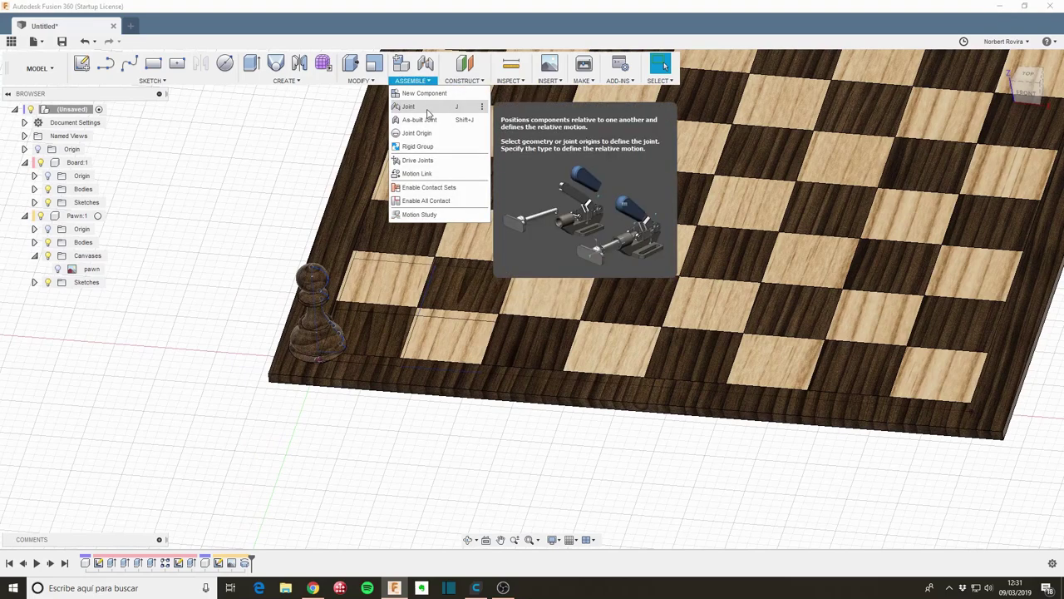
pyautogui.click(427, 110)
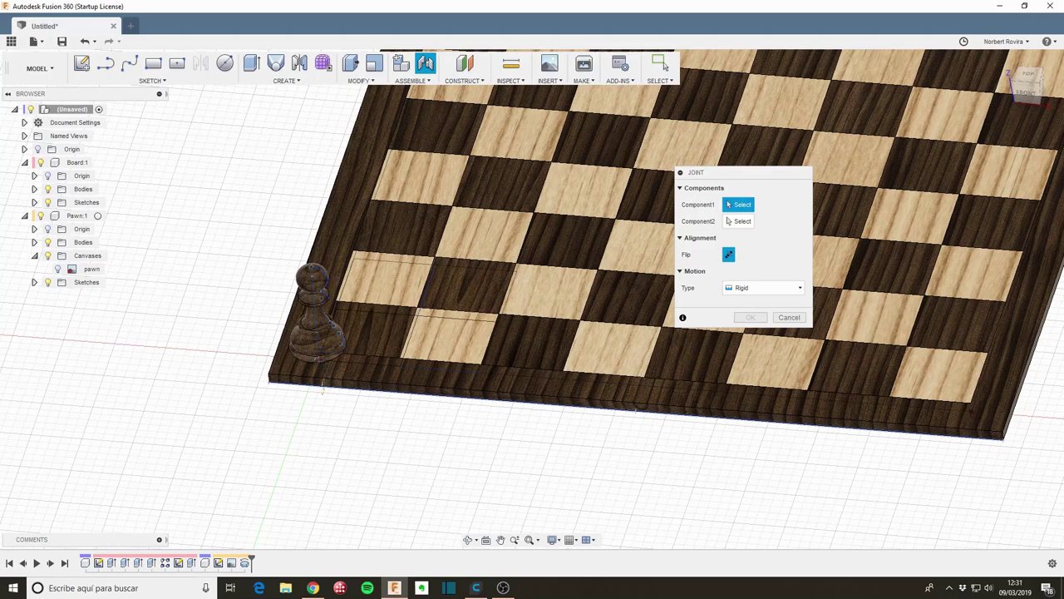
pyautogui.keyDown('shift'); pyautogui.moveTo(323, 388); pyautogui.dragTo(327, 405, button='middle'); pyautogui.keyUp('shift')
pyautogui.scroll(3, 326, 405)
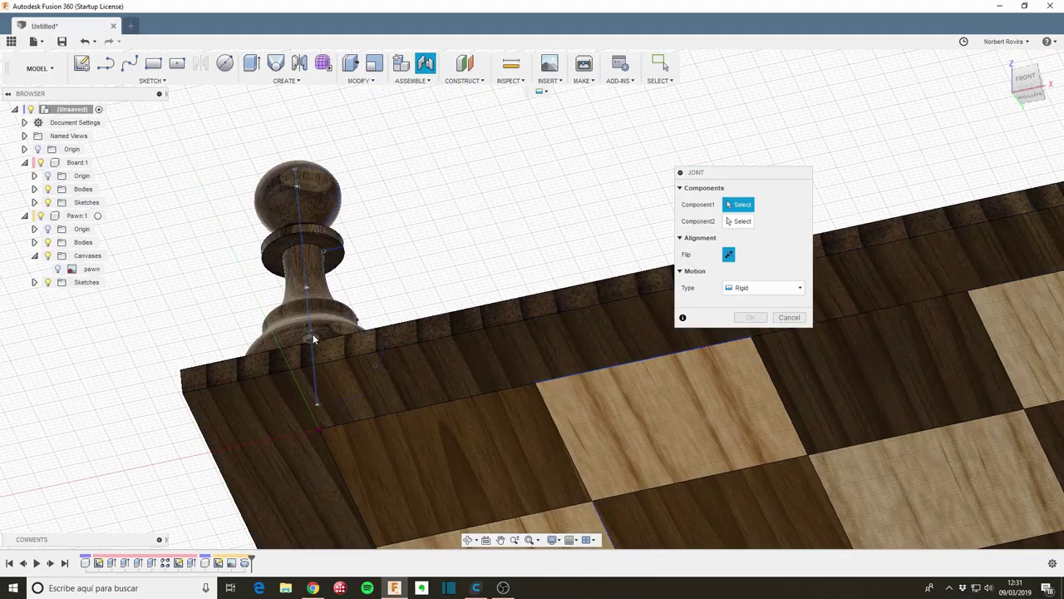
pyautogui.keyDown('shift'); pyautogui.moveTo(355, 277); pyautogui.dragTo(357, 250, button='middle'); pyautogui.keyUp('shift')
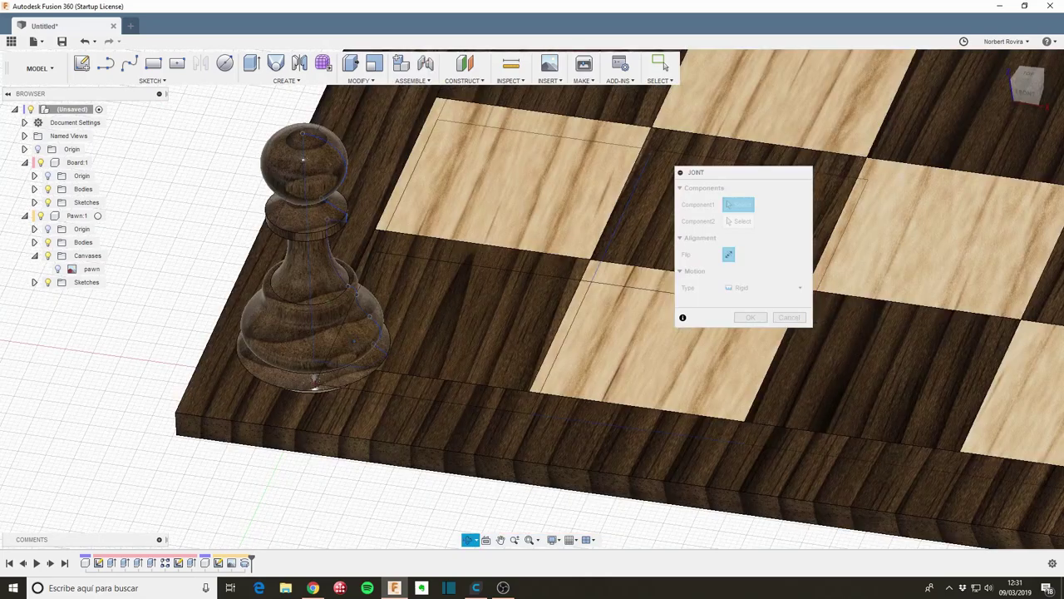
pyautogui.keyDown('shift'); pyautogui.moveTo(316, 360); pyautogui.dragTo(315, 354, button='middle'); pyautogui.keyUp('shift')
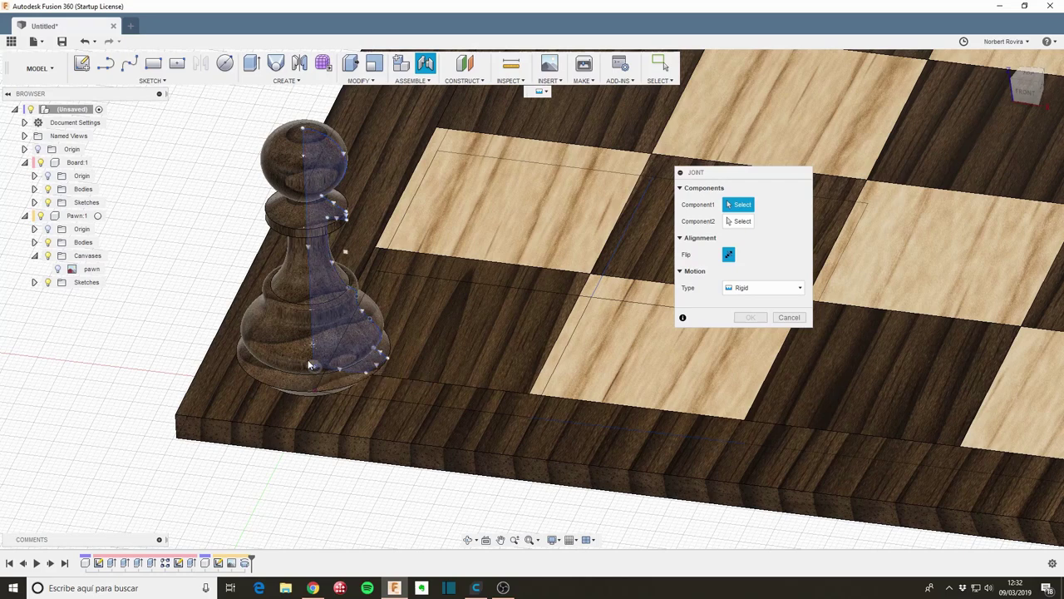
pyautogui.click(308, 366)
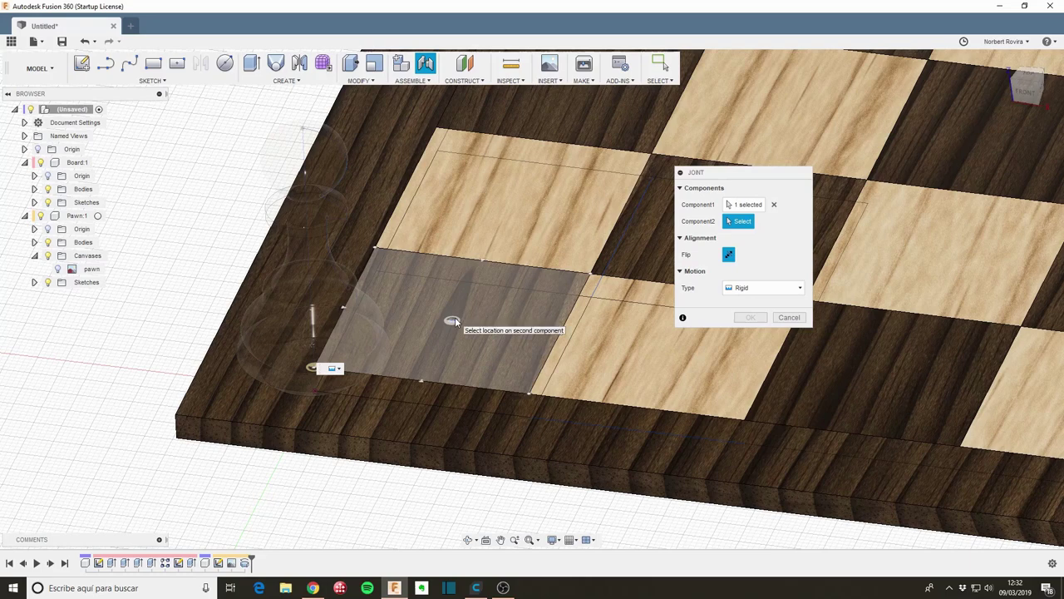
pyautogui.click(453, 321)
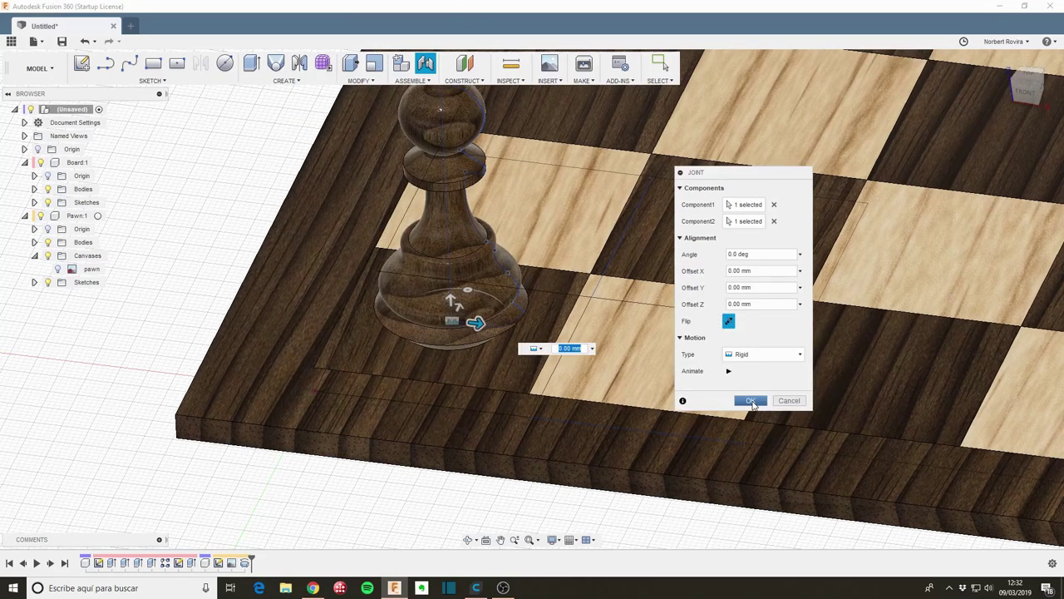
pyautogui.click(751, 401)
# Zoom out and orbit to view the whole chessboard with the pawn on its corner.
pyautogui.scroll(-5, 377, 353)
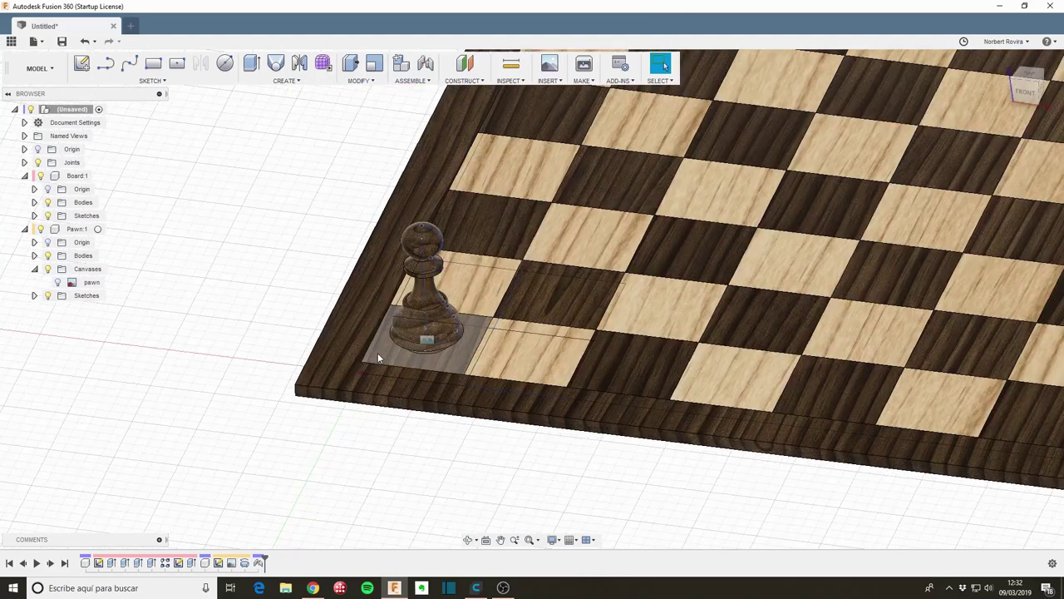
pyautogui.scroll(-2, 377, 353)
pyautogui.moveTo(378, 356)
pyautogui.keyDown('shift'); pyautogui.mouseDown(button='middle')
pyautogui.moveTo(342, 380)
pyautogui.moveTo(405, 396)
pyautogui.mouseUp(button='middle'); pyautogui.keyUp('shift')
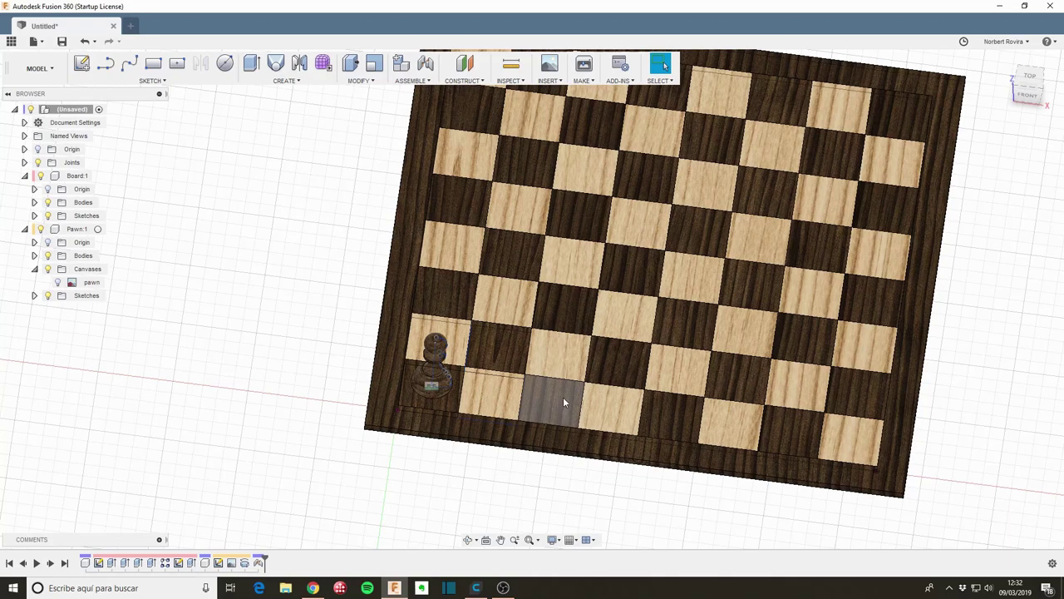
pyautogui.scroll(-2, 250, 235)
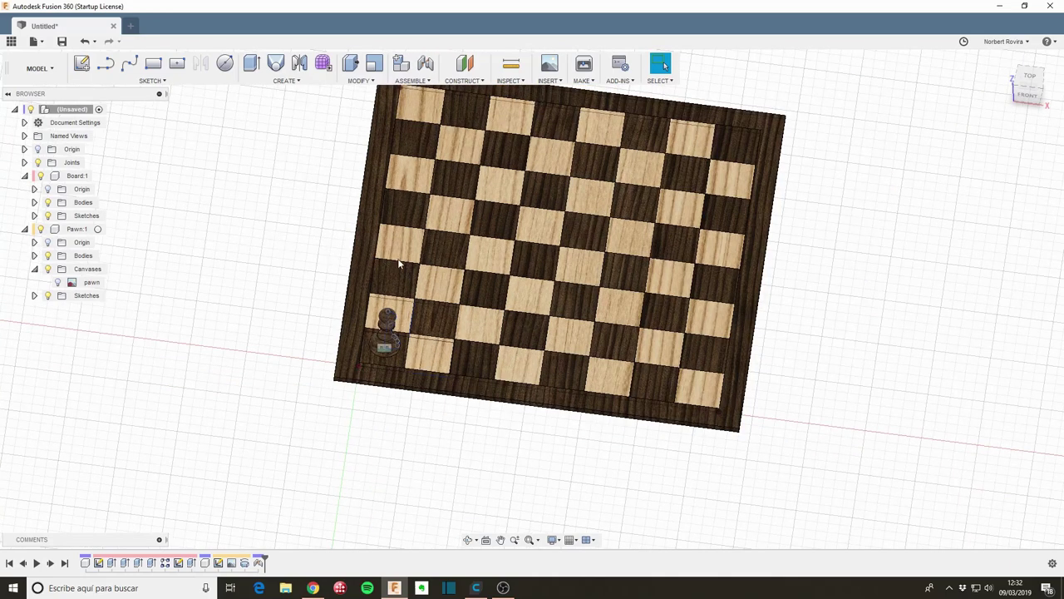
pyautogui.keyDown('shift'); pyautogui.moveTo(445, 321); pyautogui.dragTo(469, 307, button='middle'); pyautogui.keyUp('shift')
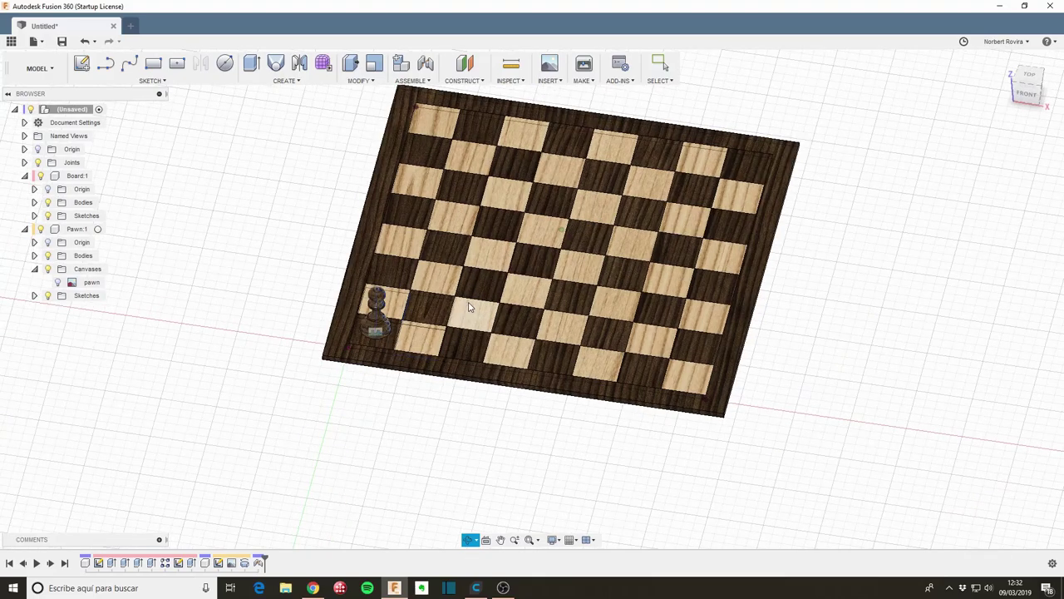